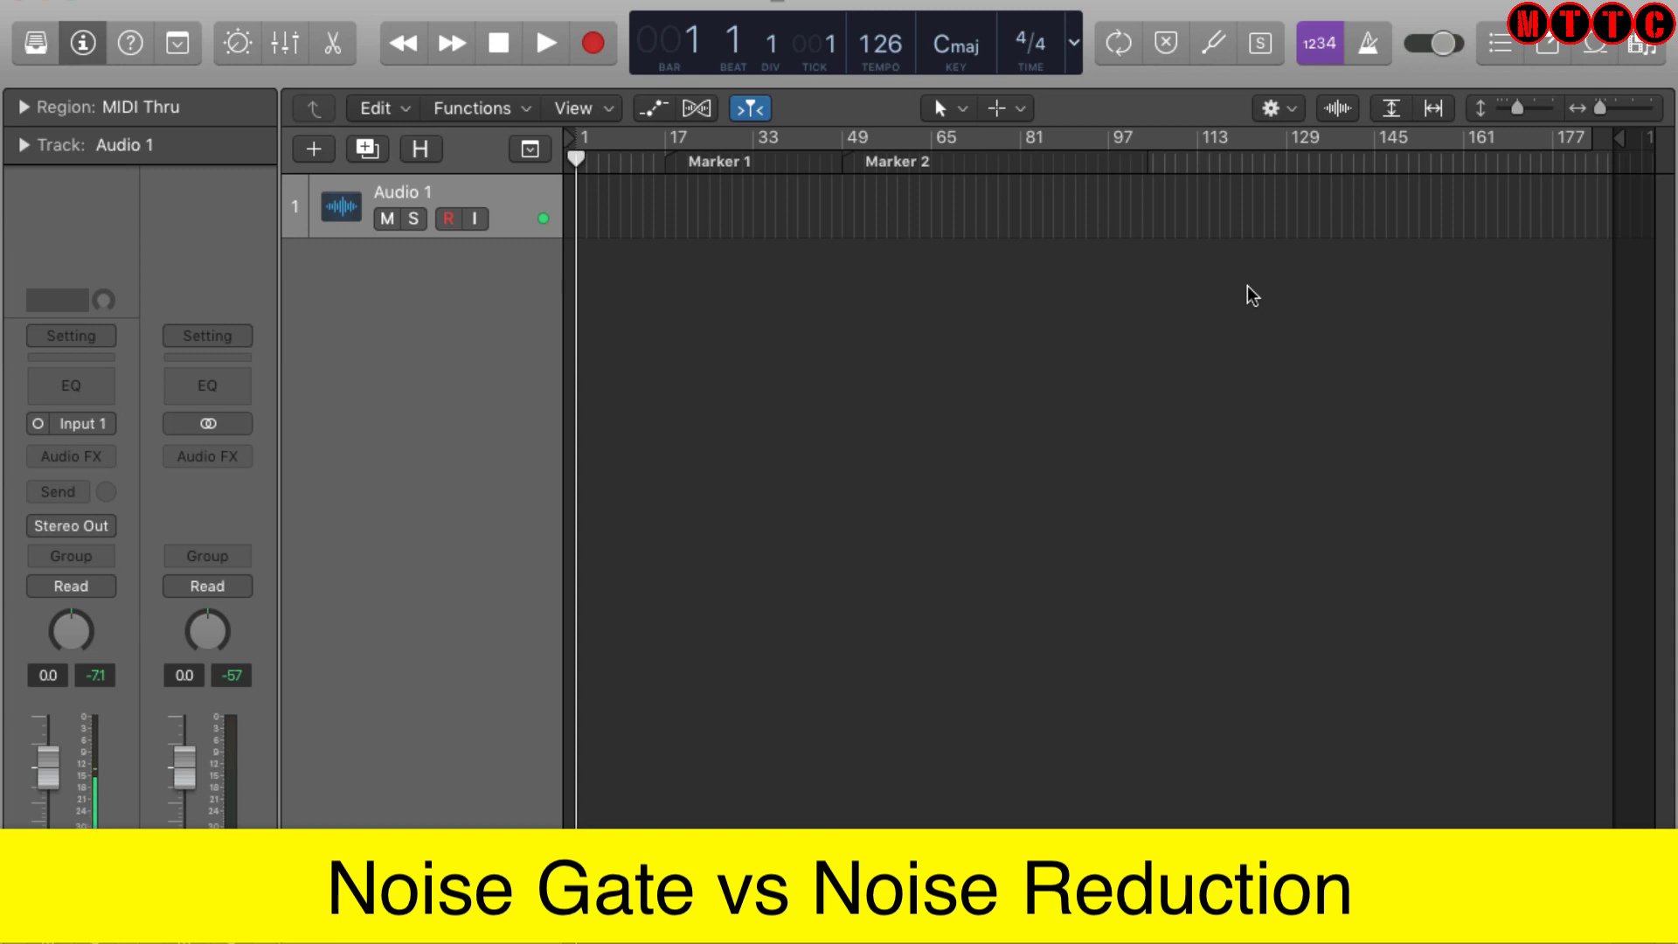
Step: Insert a mono Noise Gate from the dynamics effects on the Audio 1 channel strip and place its window lower on the screen
{"action": "left_click", "coordinate": [105, 455]}
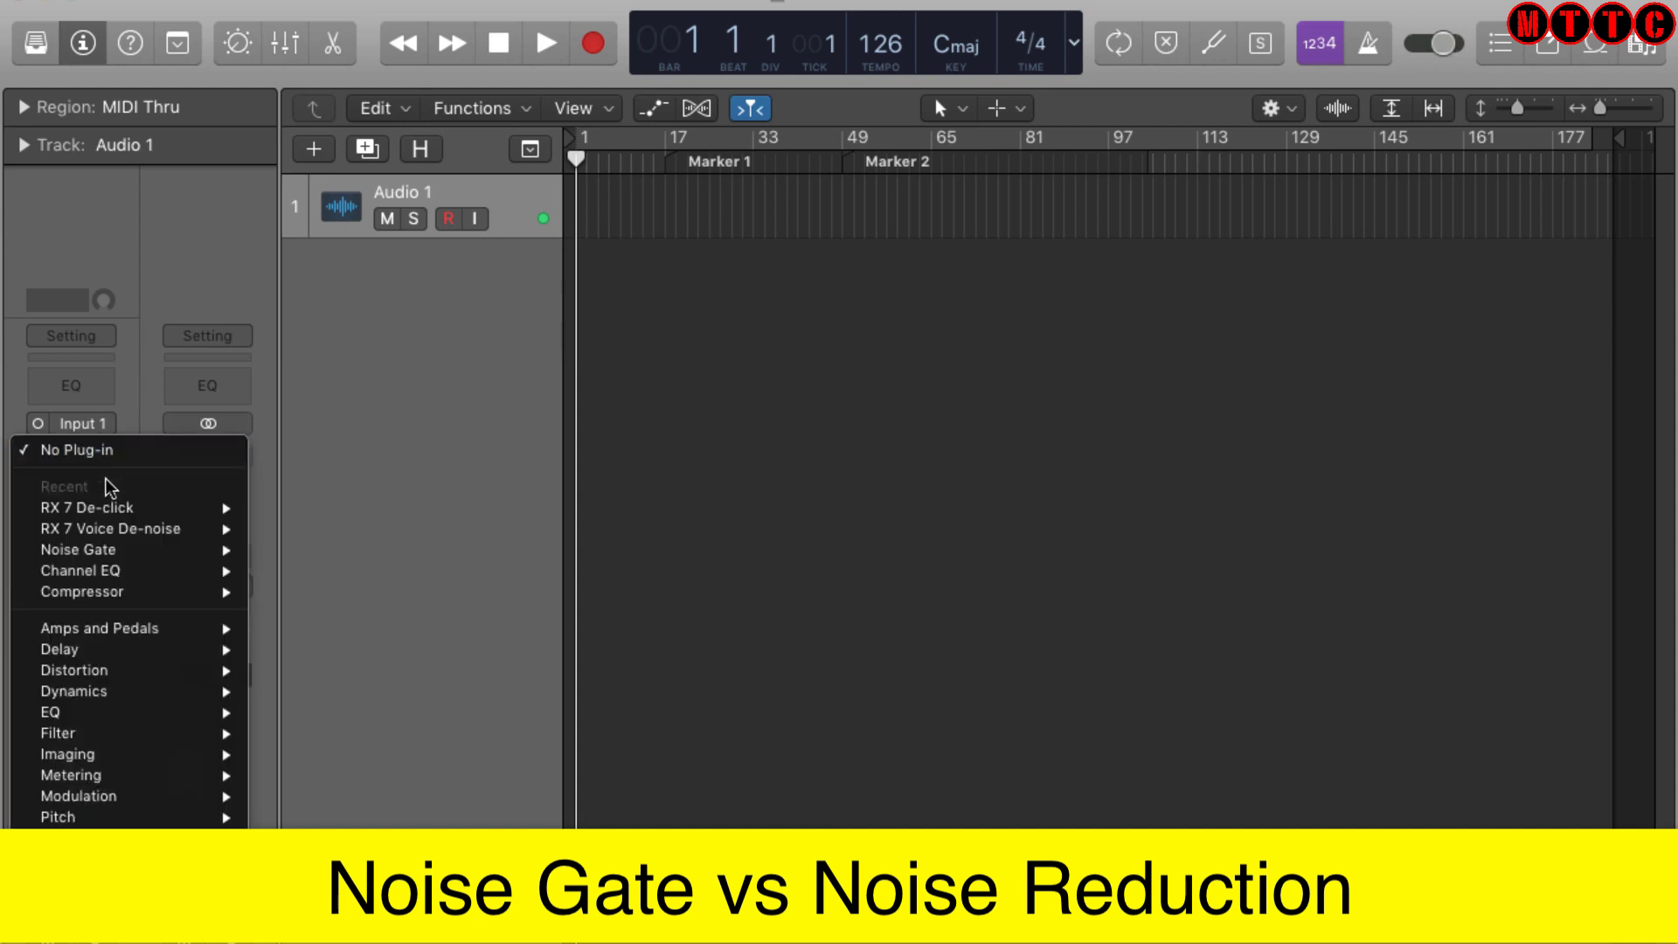
{"action": "mouse_move", "coordinate": [107, 729]}
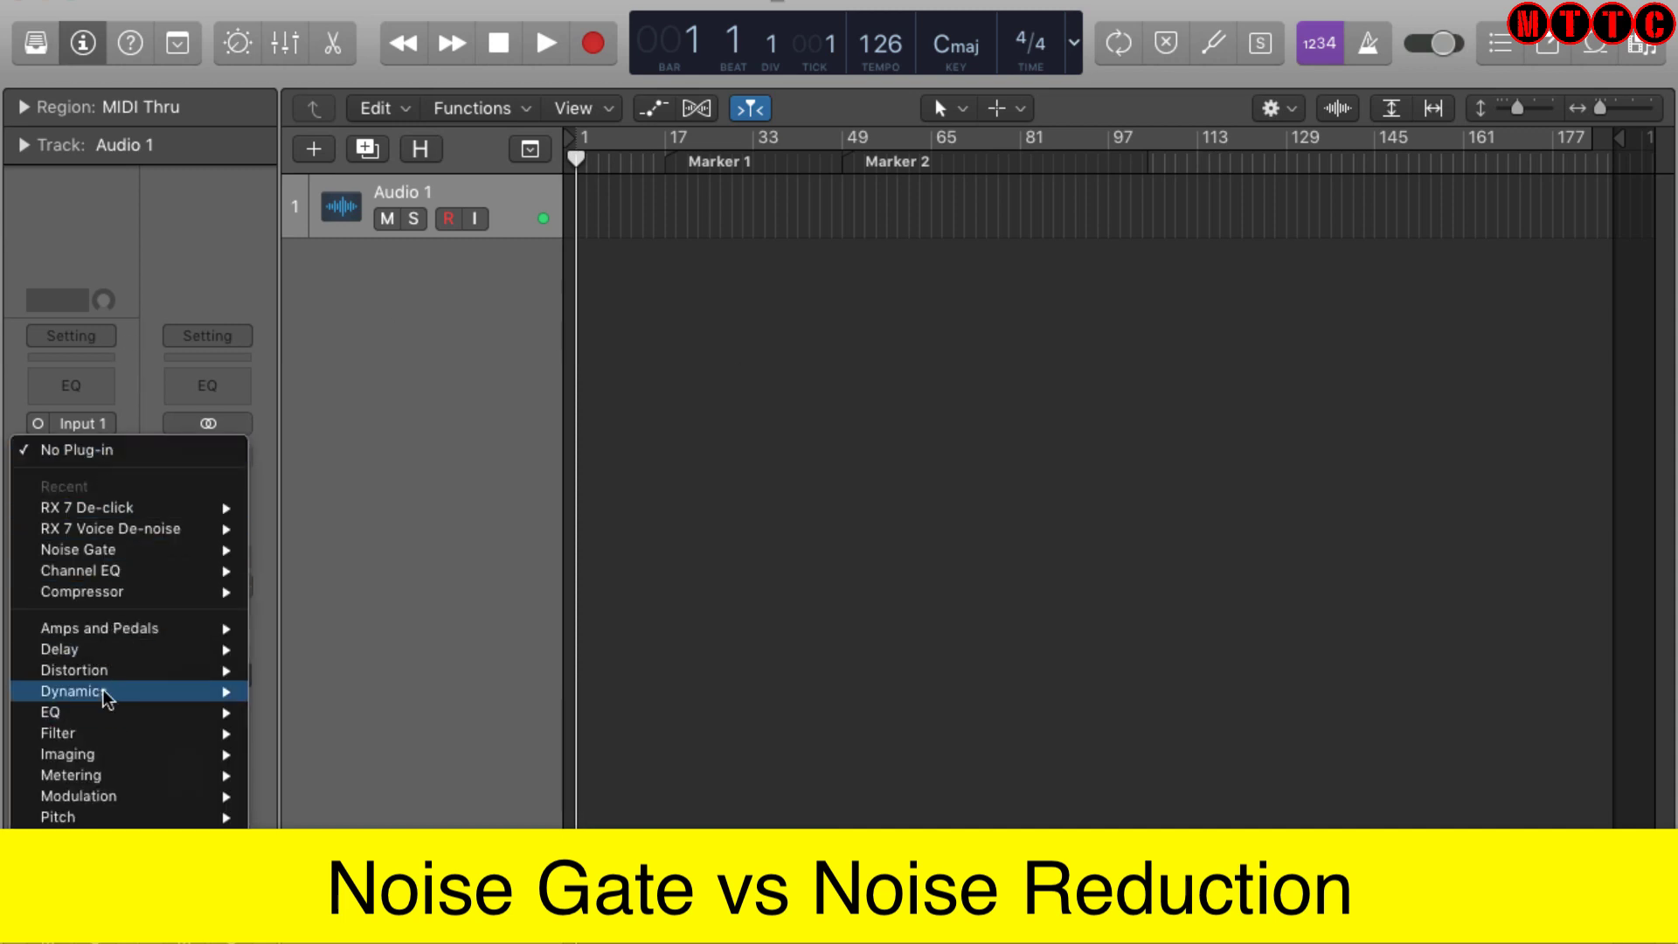
{"action": "mouse_move", "coordinate": [101, 697]}
{"action": "mouse_move", "coordinate": [322, 837]}
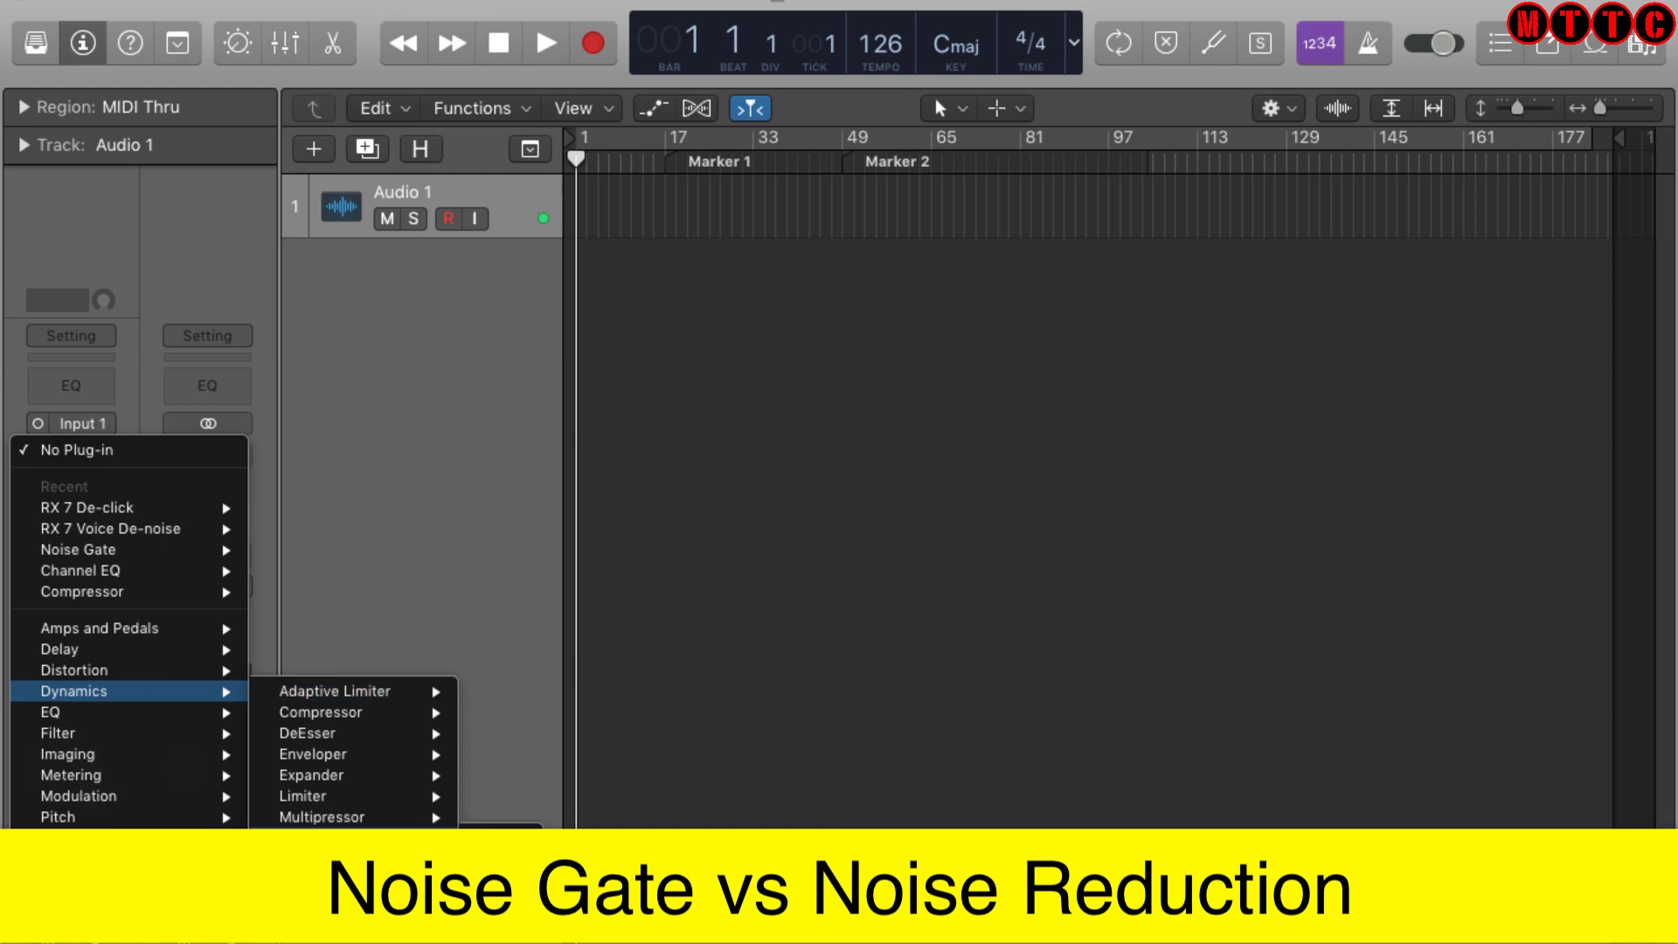
{"action": "left_click", "coordinate": [494, 838]}
{"action": "left_click_drag", "start_coordinate": [577, 91], "coordinate": [577, 273]}
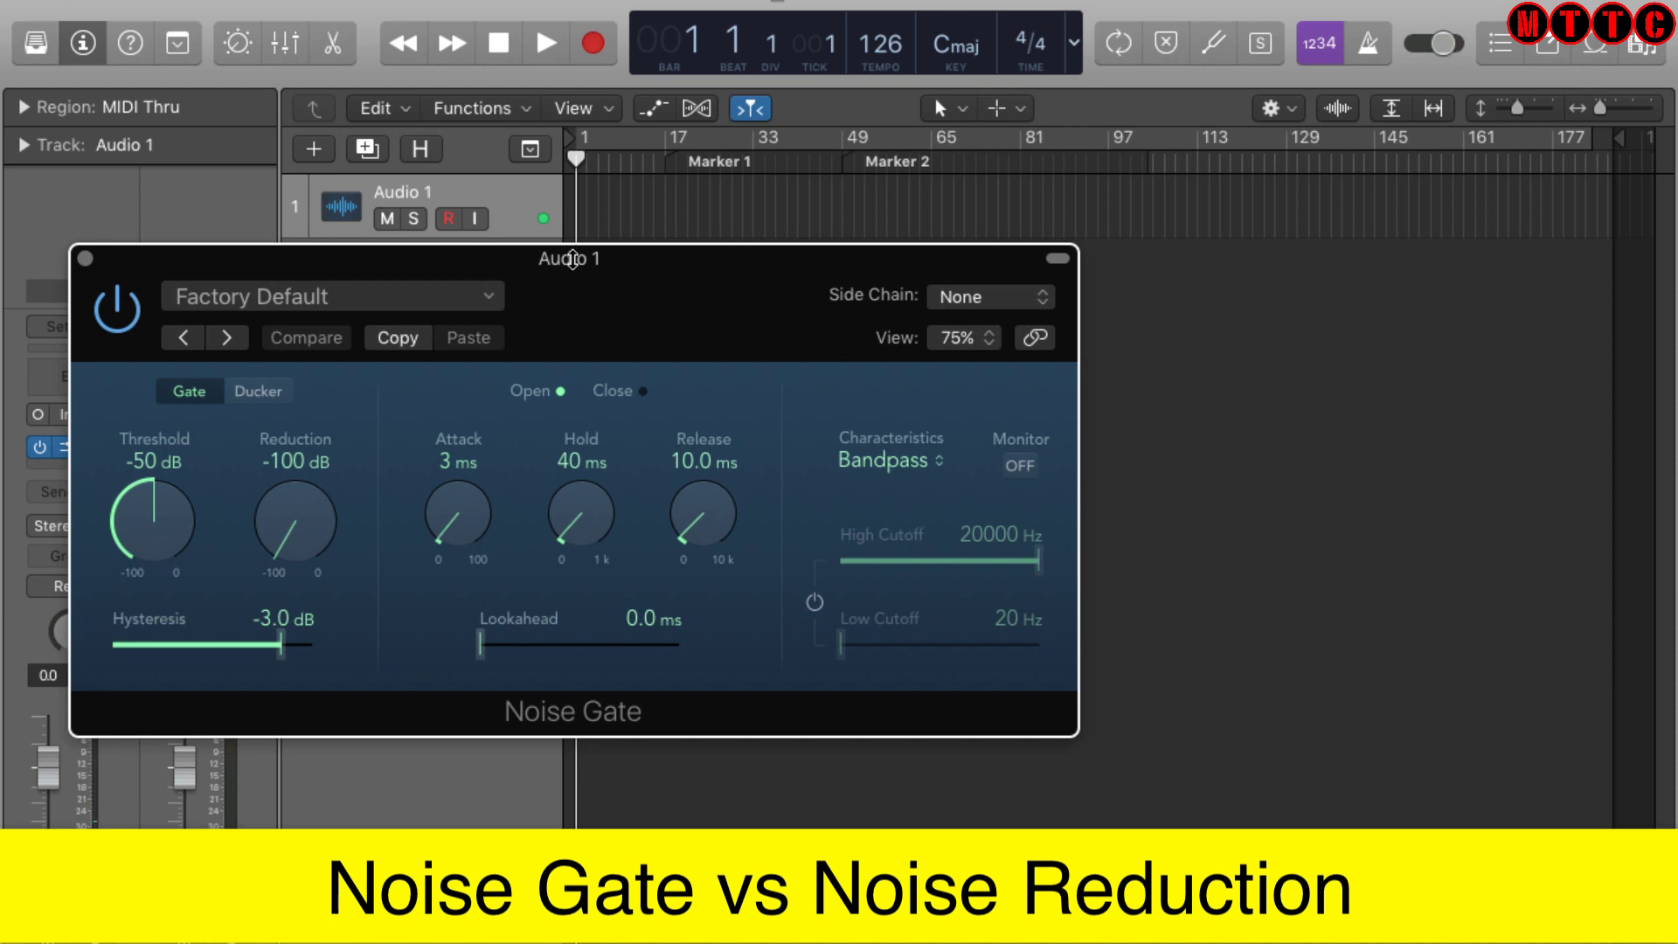
Step: Open Selection-based Processing and arrange its window beside the Noise Gate window
{"action": "left_click", "coordinate": [494, 109]}
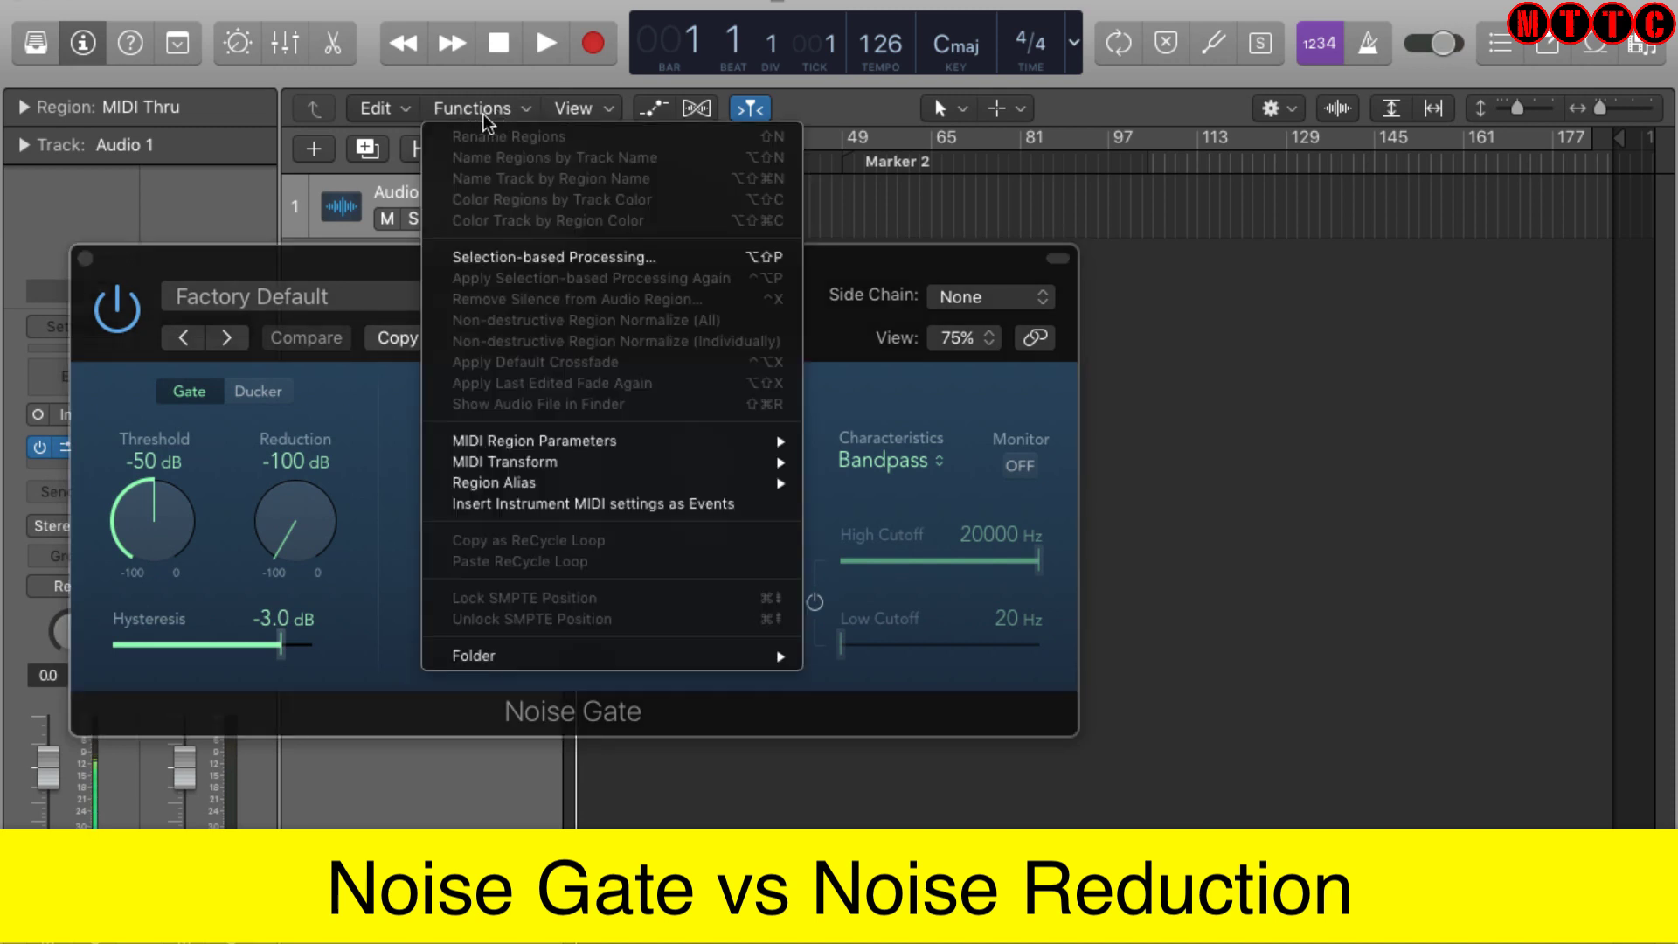
{"action": "left_click", "coordinate": [569, 264]}
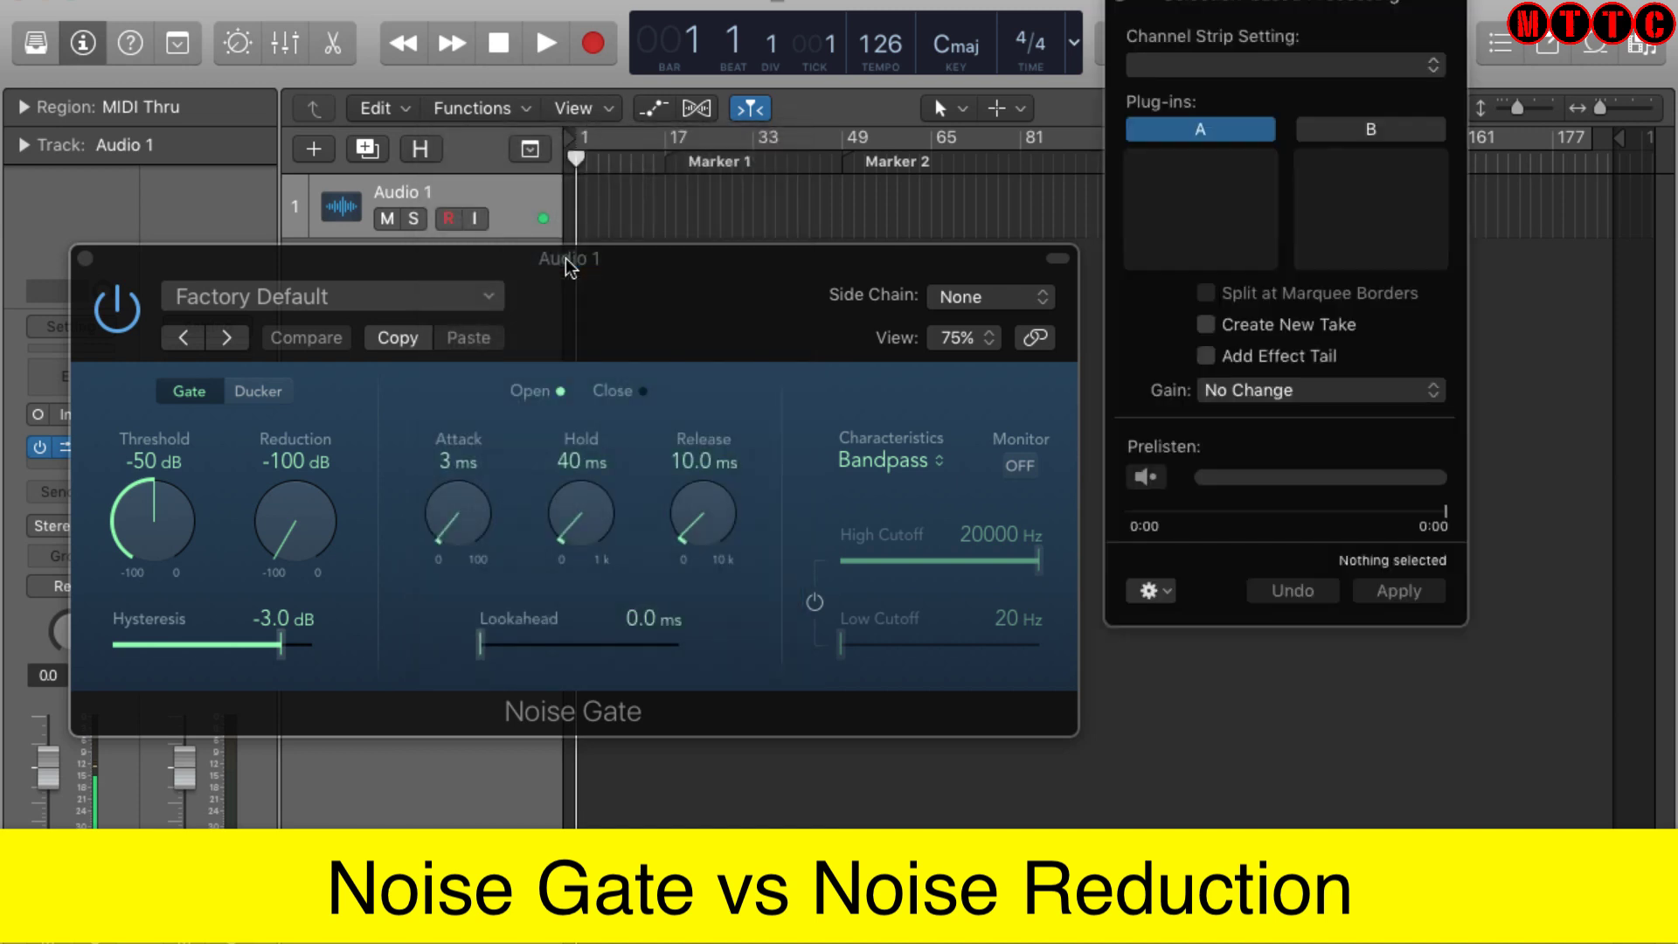
{"action": "left_click_drag", "start_coordinate": [737, 274], "coordinate": [763, 9]}
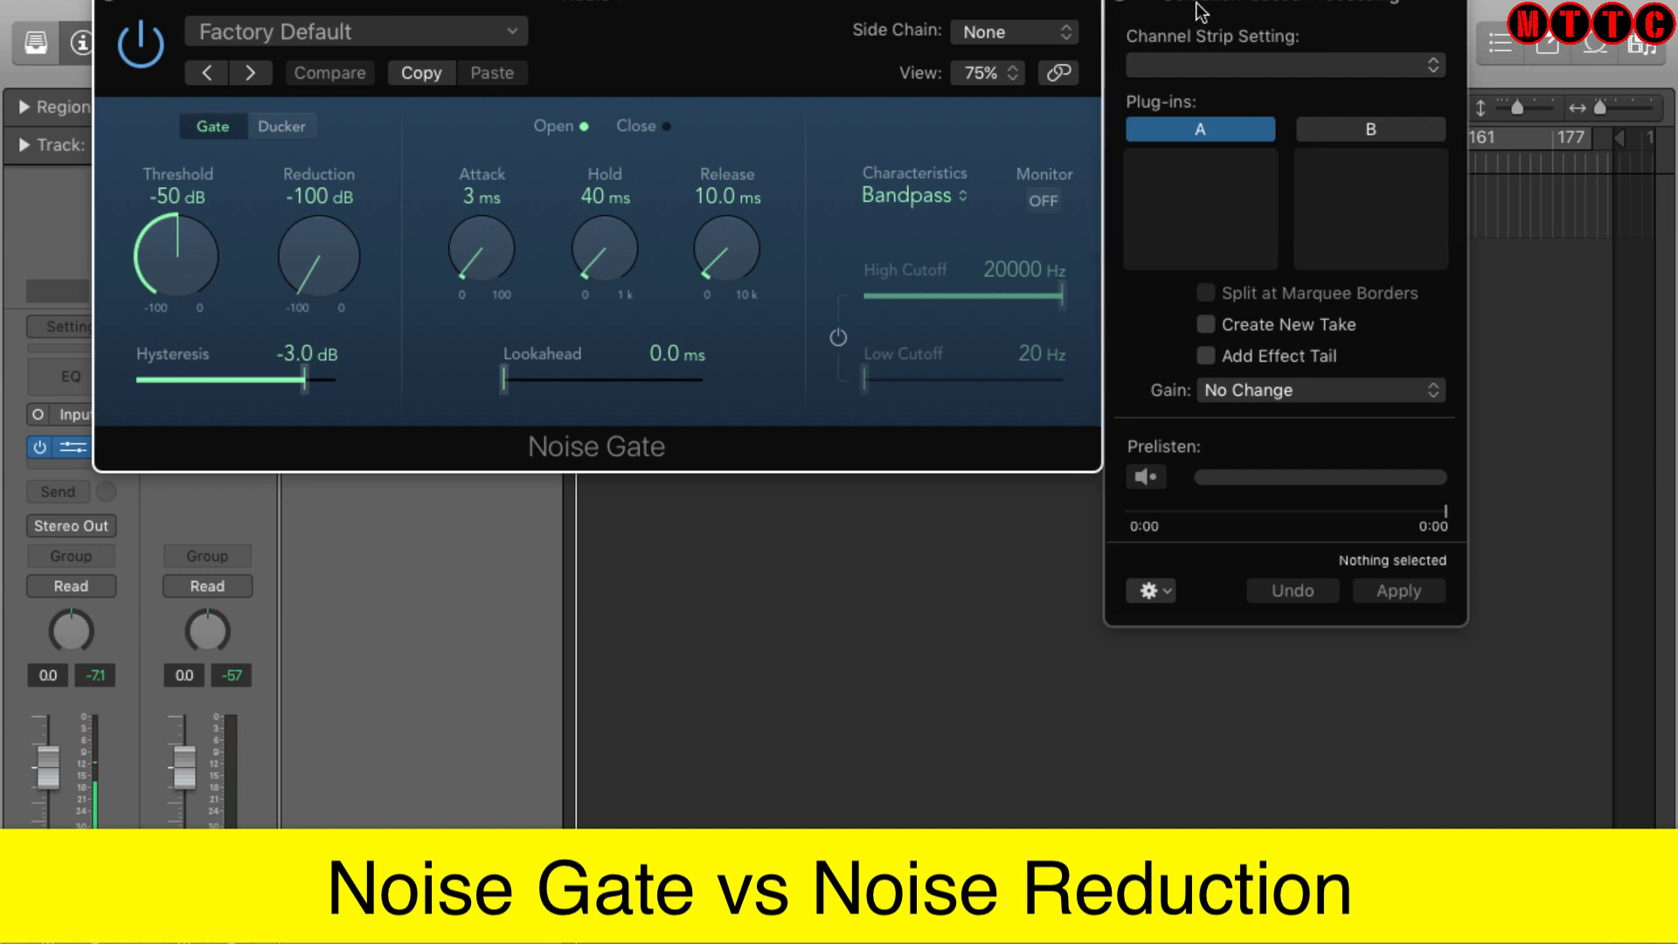
{"action": "left_click_drag", "start_coordinate": [1201, 10], "coordinate": [1200, 10]}
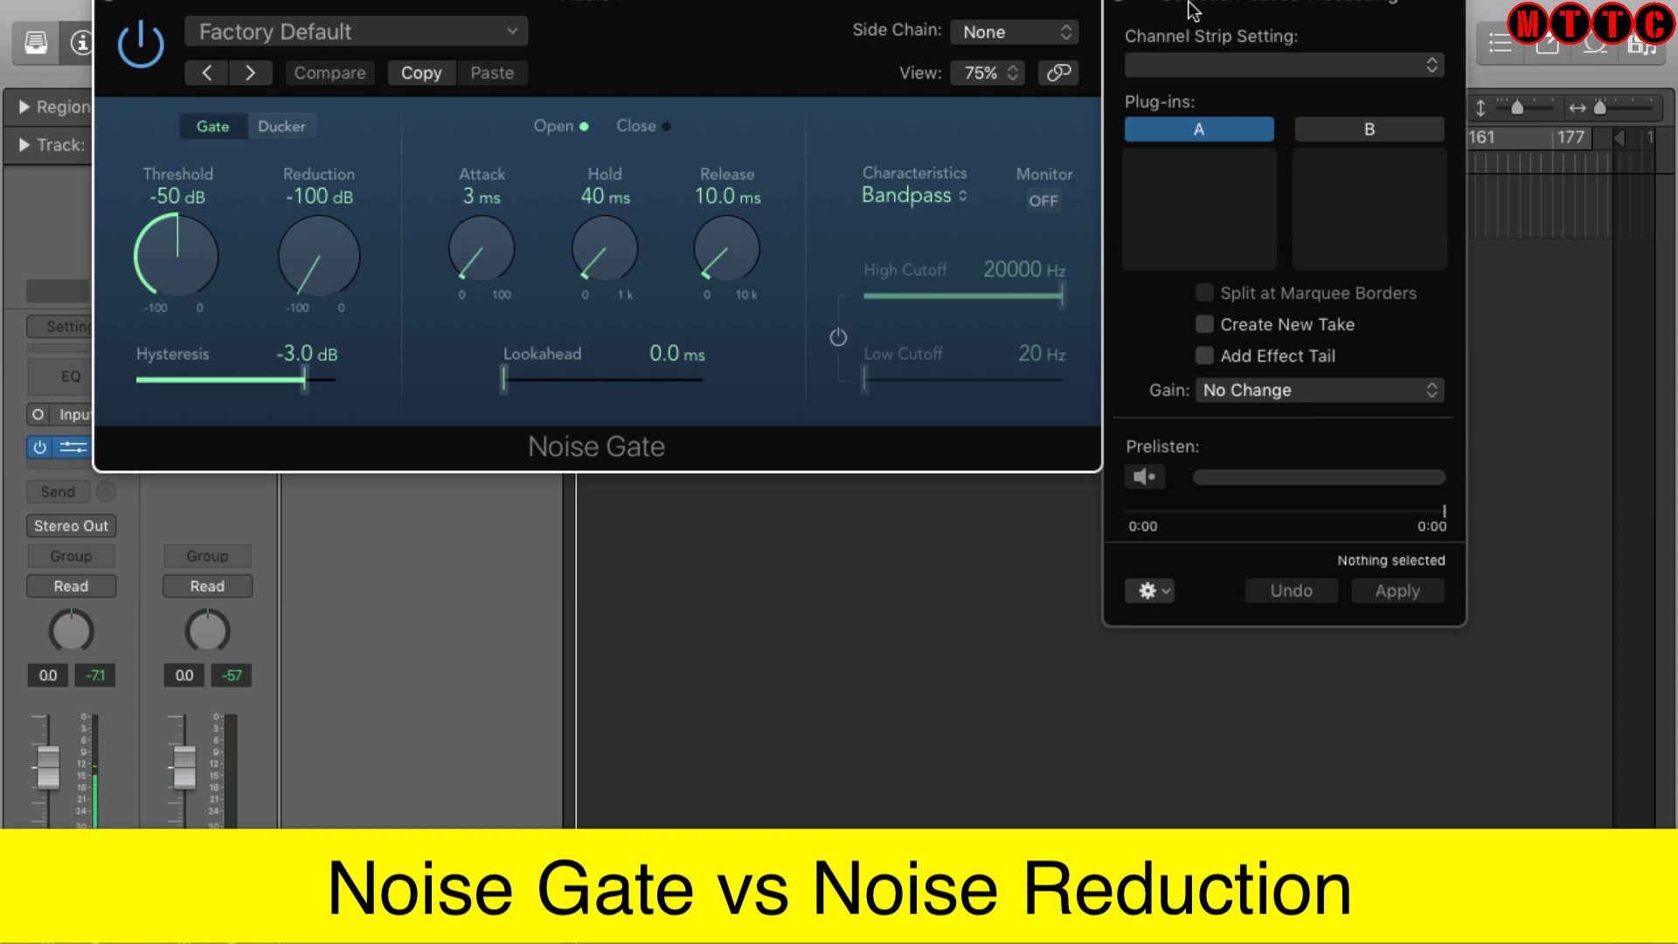
{"action": "left_click_drag", "start_coordinate": [1193, 9], "coordinate": [1186, 7]}
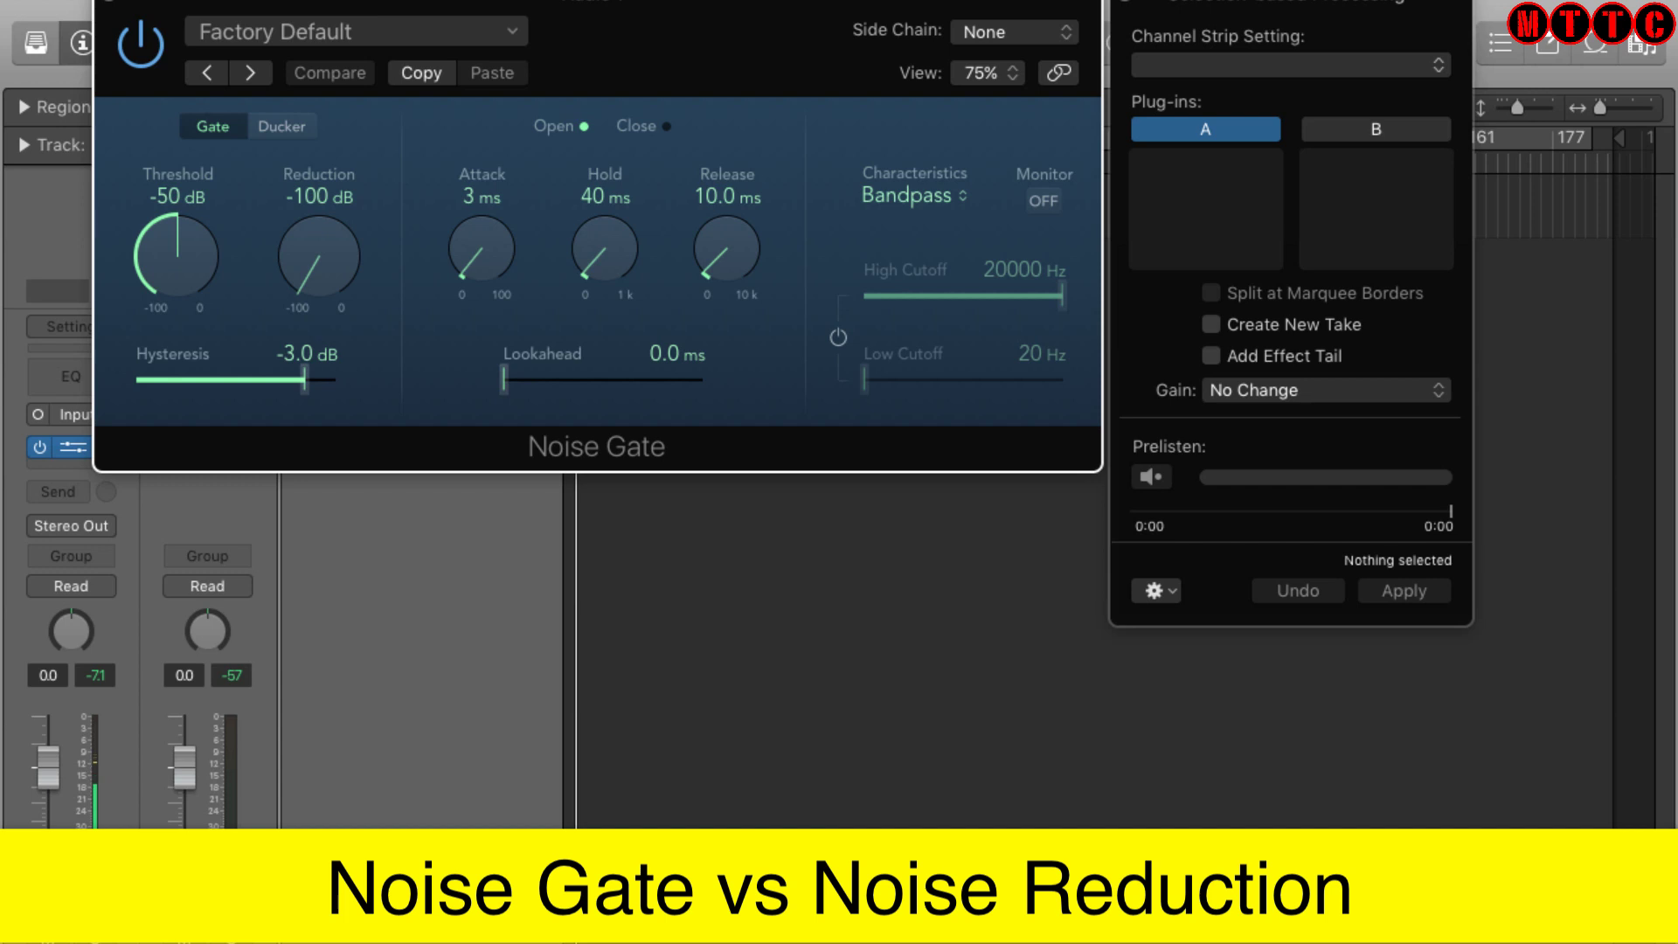
Step: Look up the Logic Pro X version information and return to the plug-in windows
{"action": "left_click", "coordinate": [156, 1]}
{"action": "left_click", "coordinate": [157, 3]}
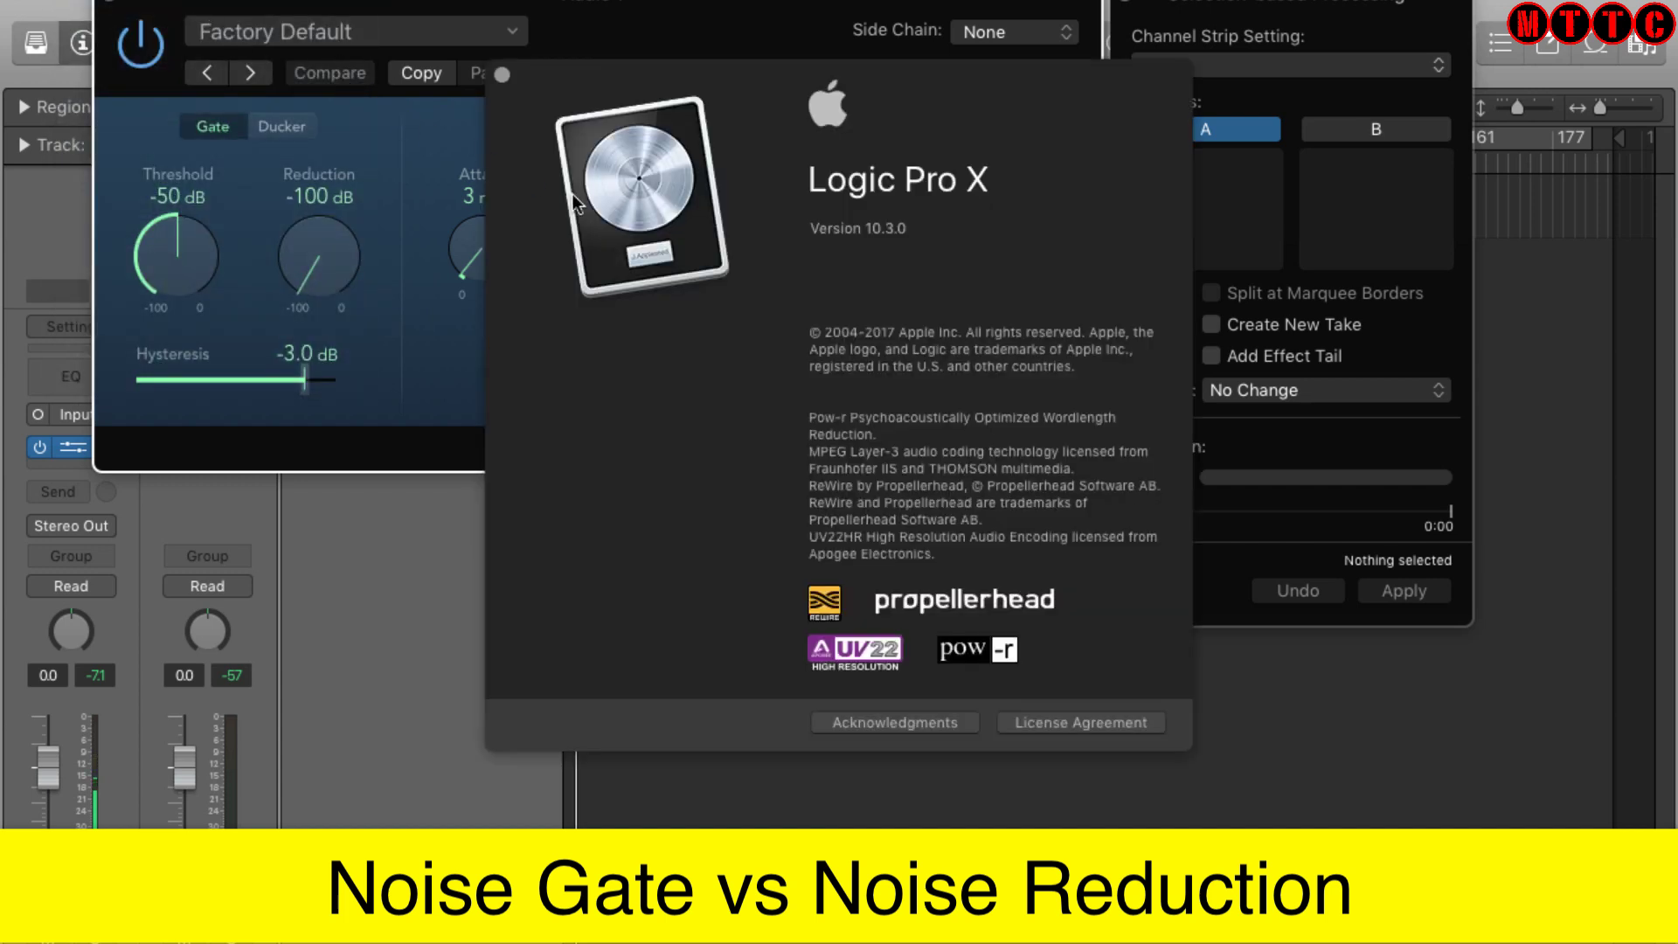
{"action": "left_click", "coordinate": [188, 5]}
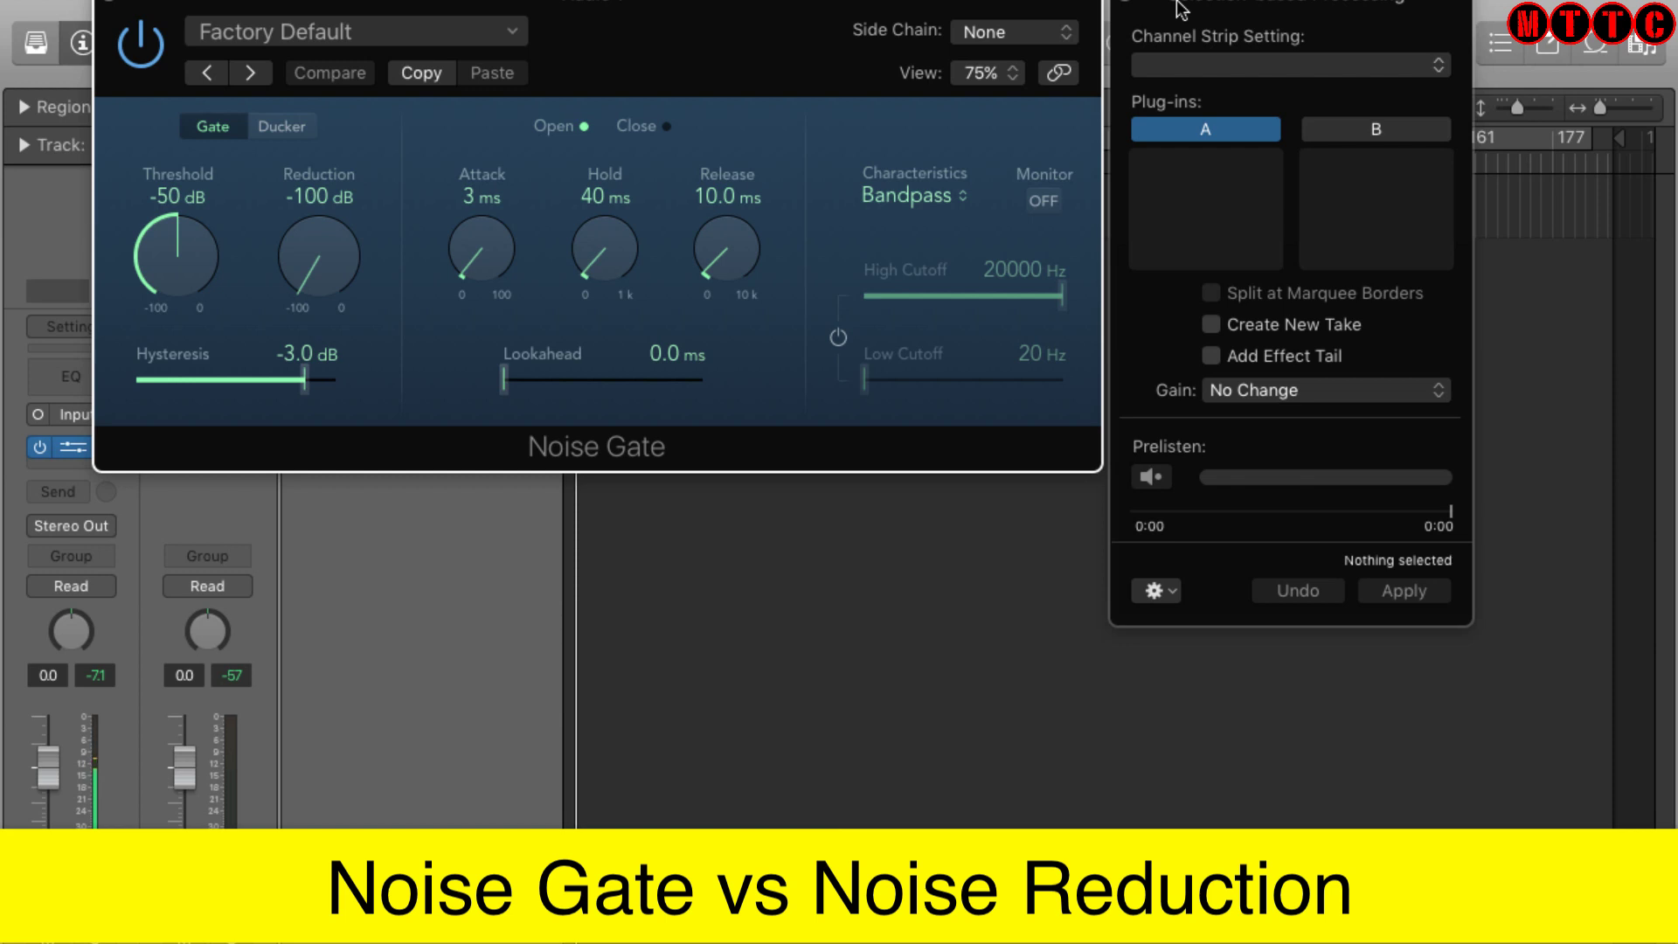
{"action": "left_click_drag", "start_coordinate": [762, 11], "coordinate": [752, 11]}
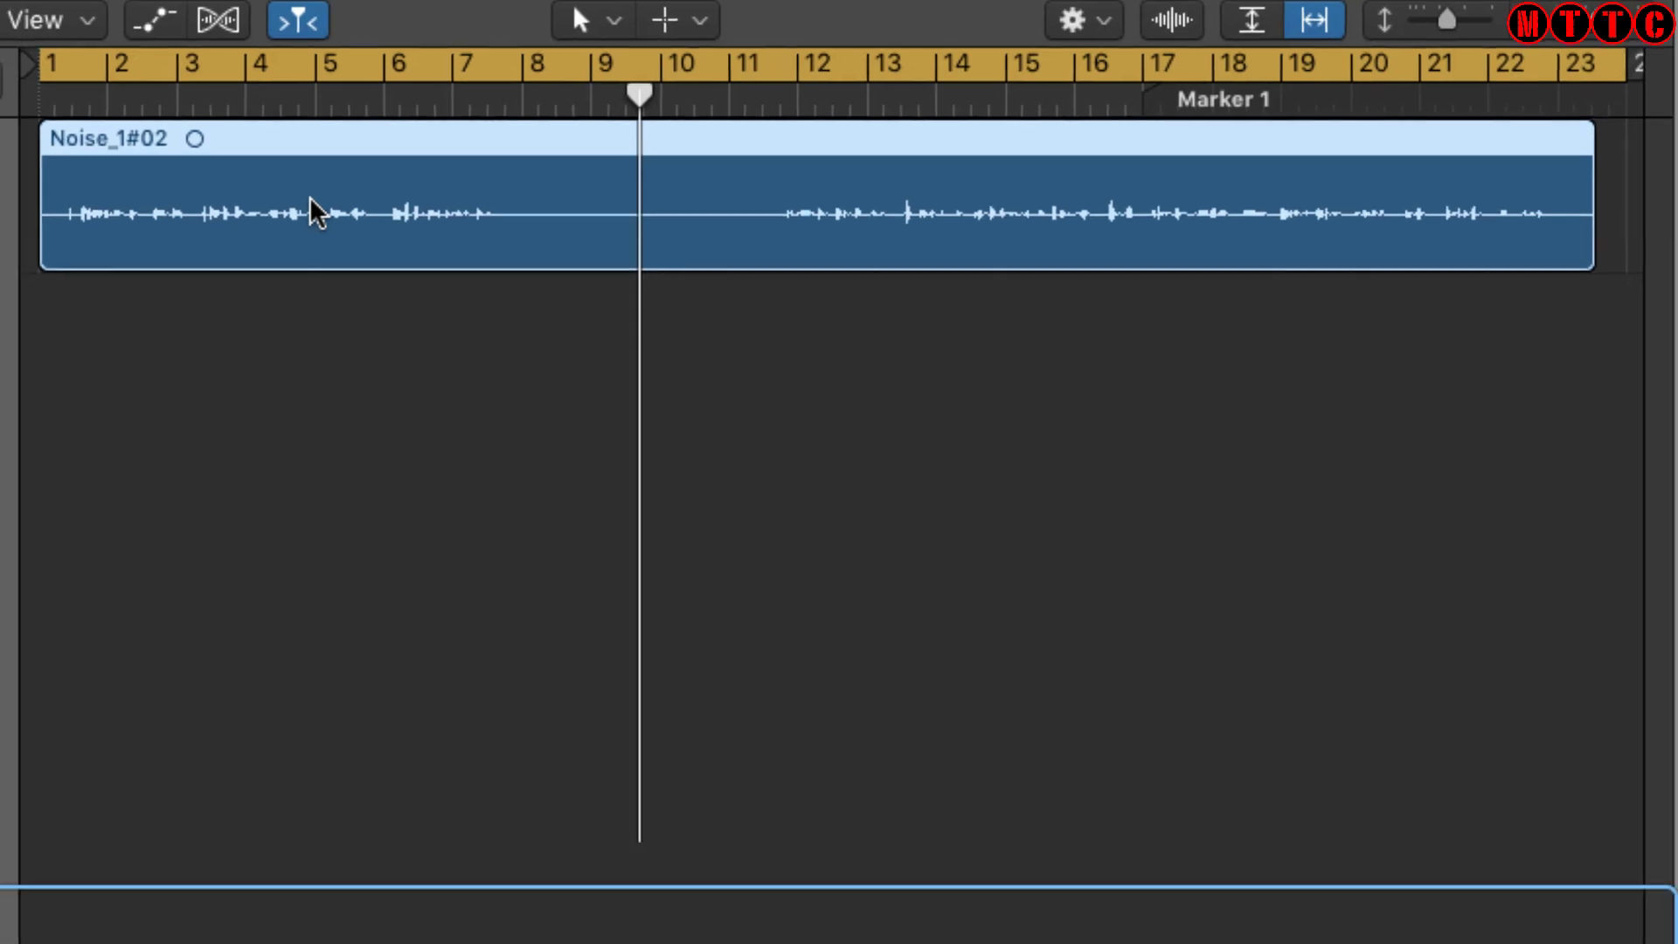
Step: Open the Noise_1#02 region in the audio file editor, normalize the audio destructively, and close the editor
{"action": "double_click", "coordinate": [308, 209]}
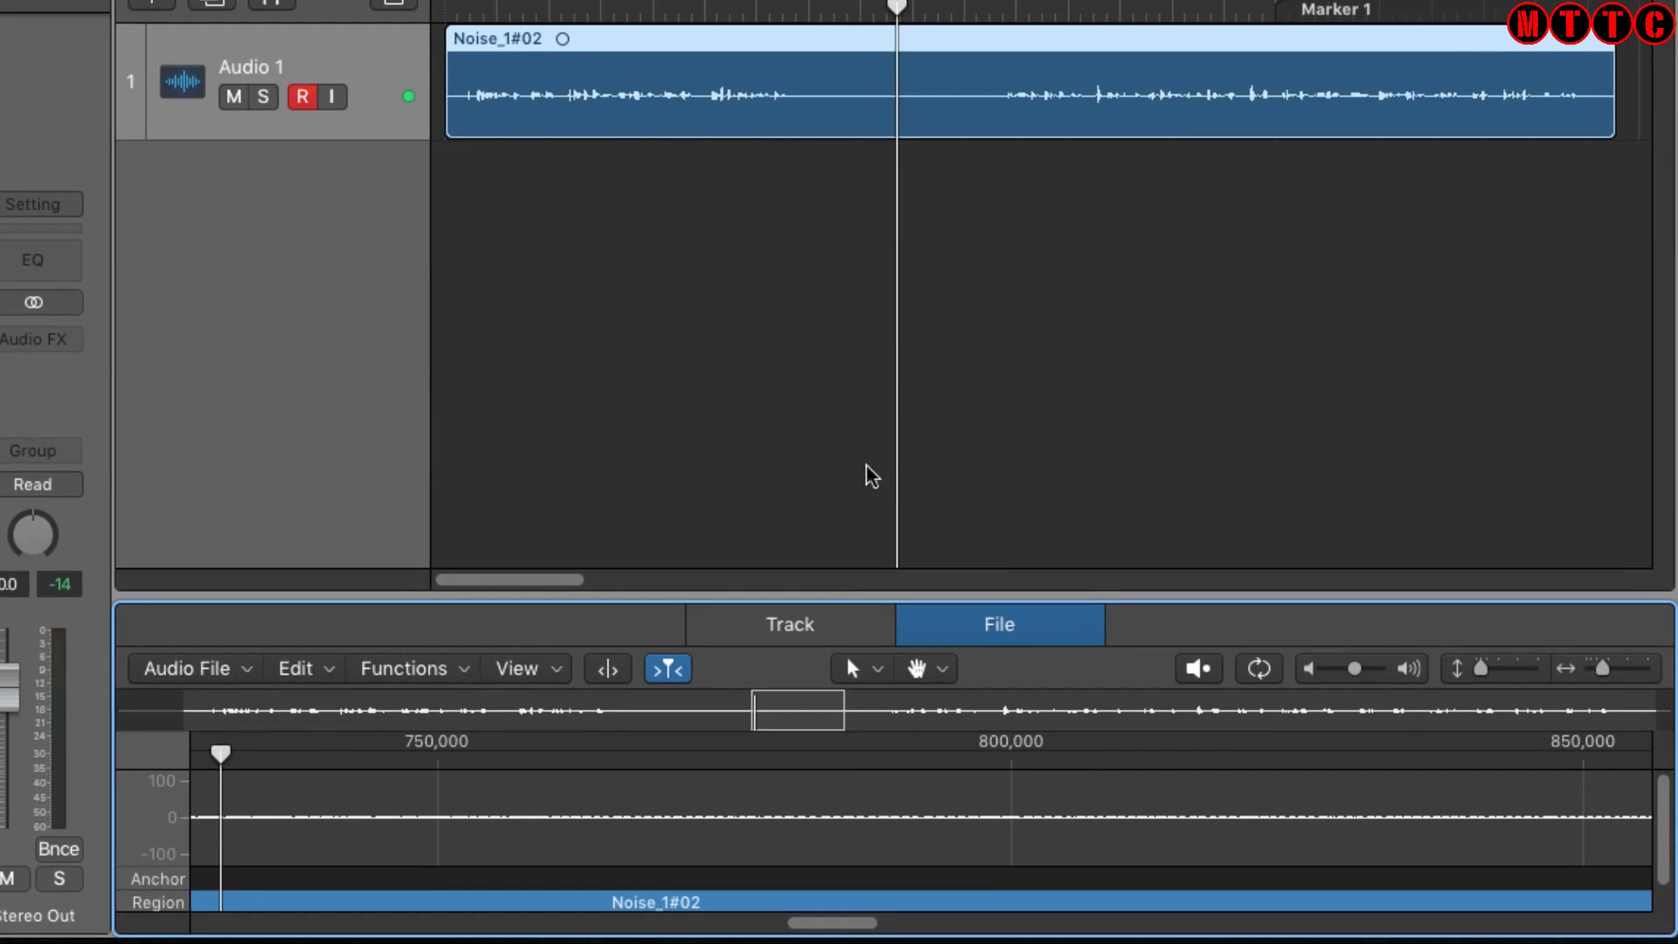
{"action": "key", "text": "ctrl+n"}
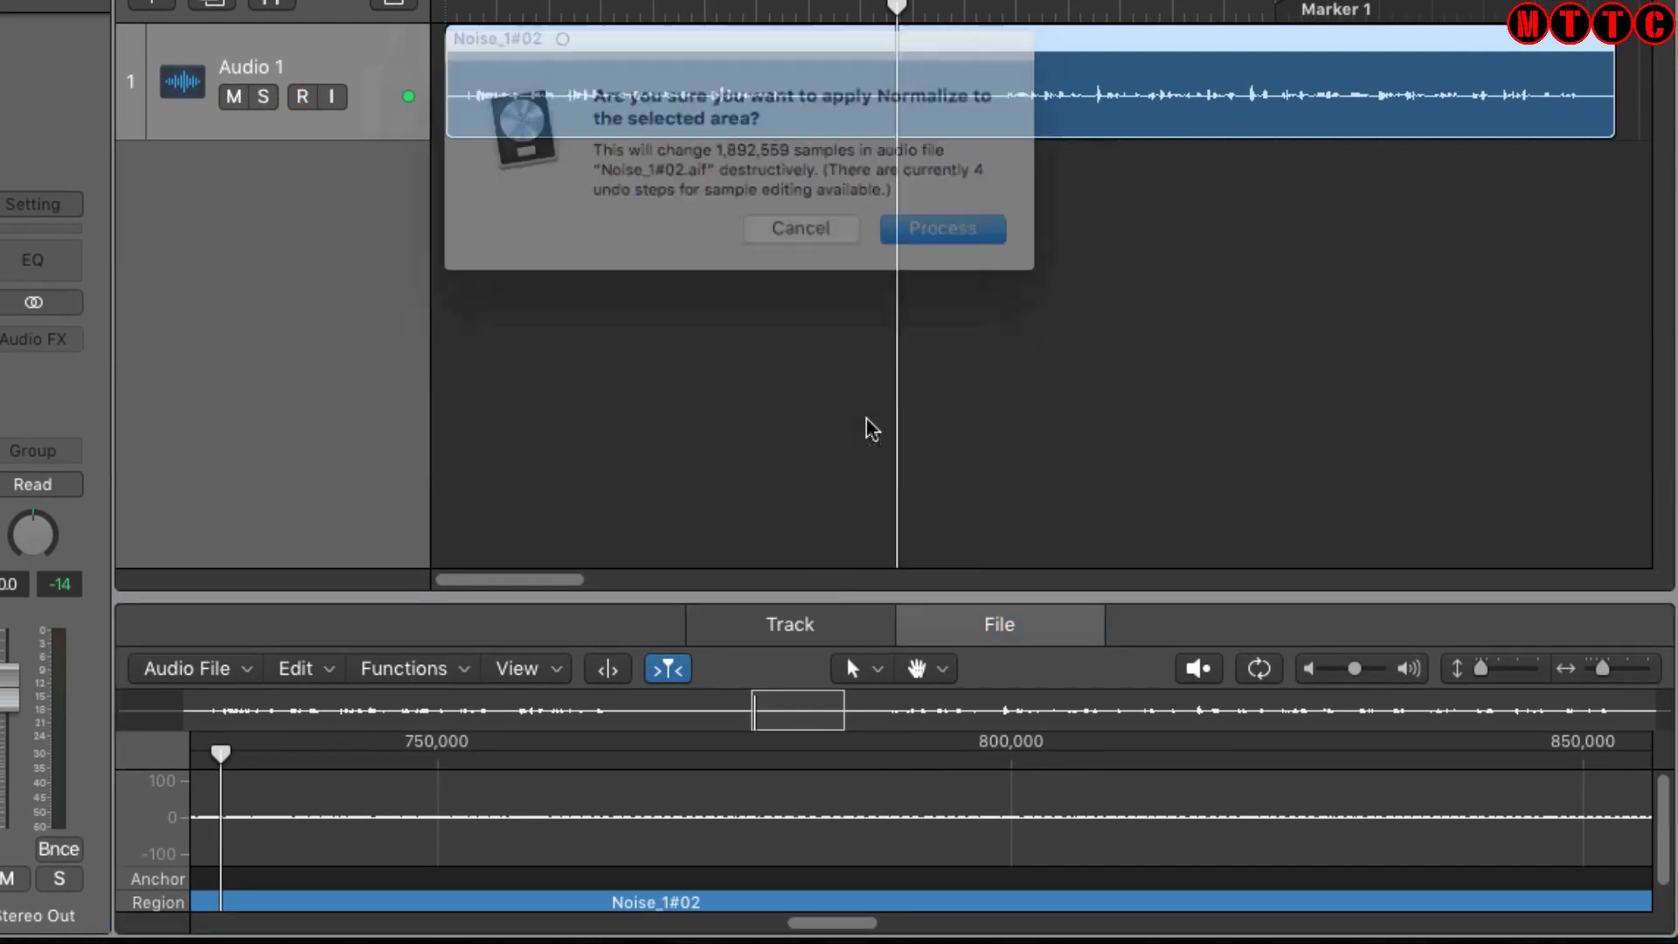
{"action": "key", "text": "Return"}
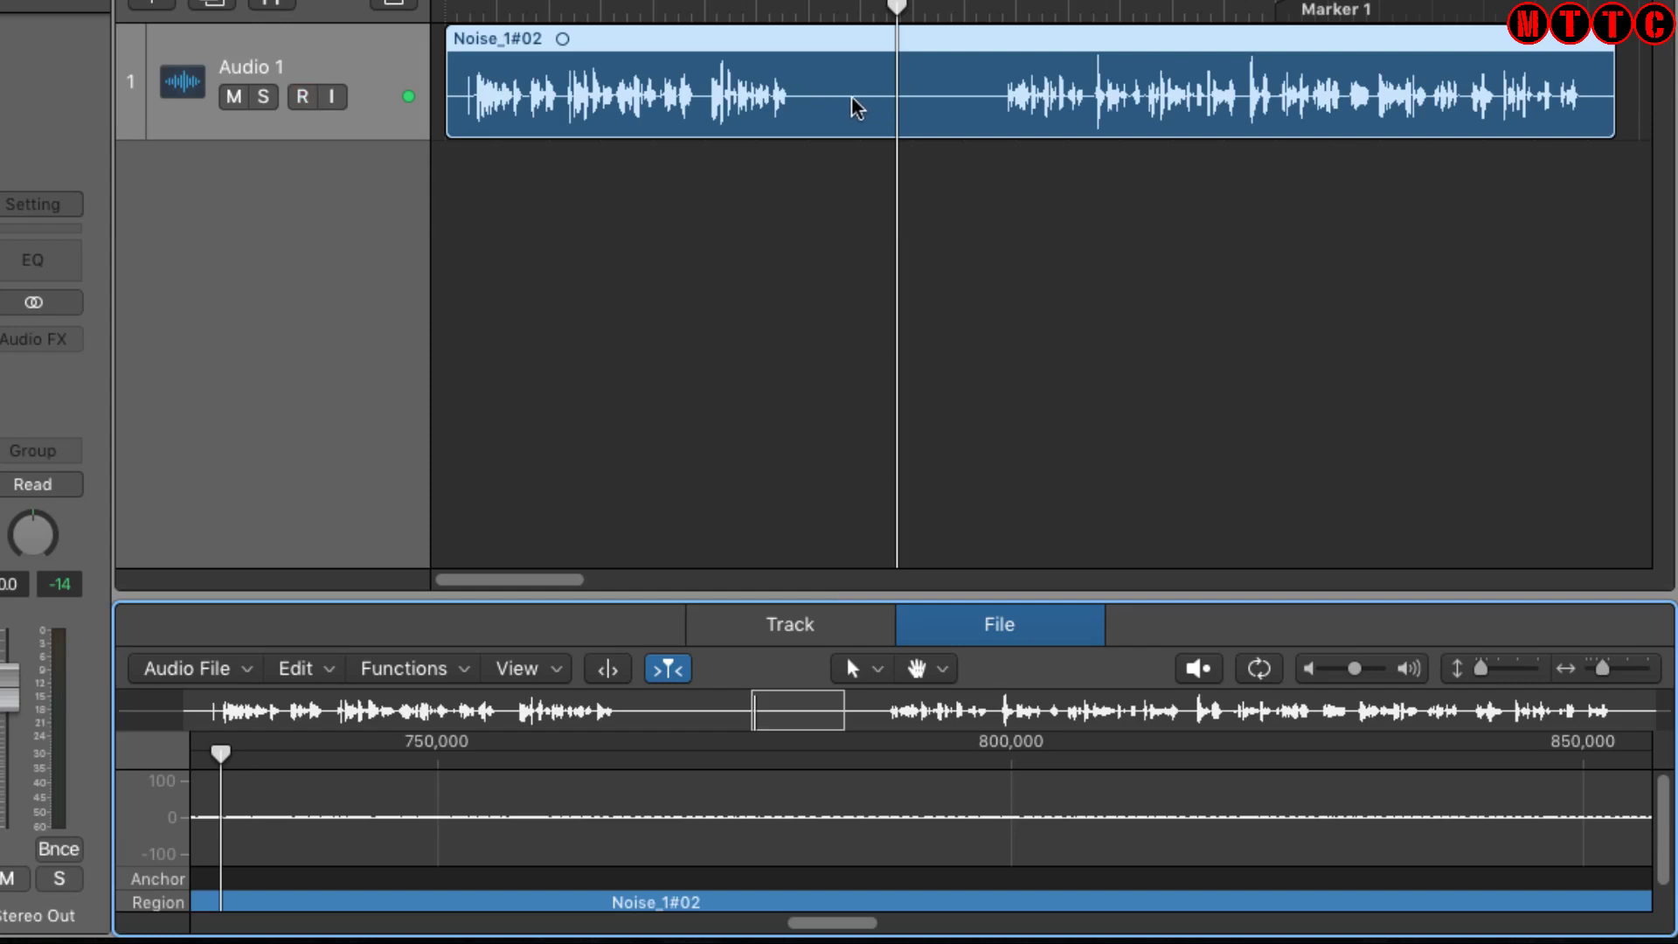
{"action": "double_click", "coordinate": [739, 18]}
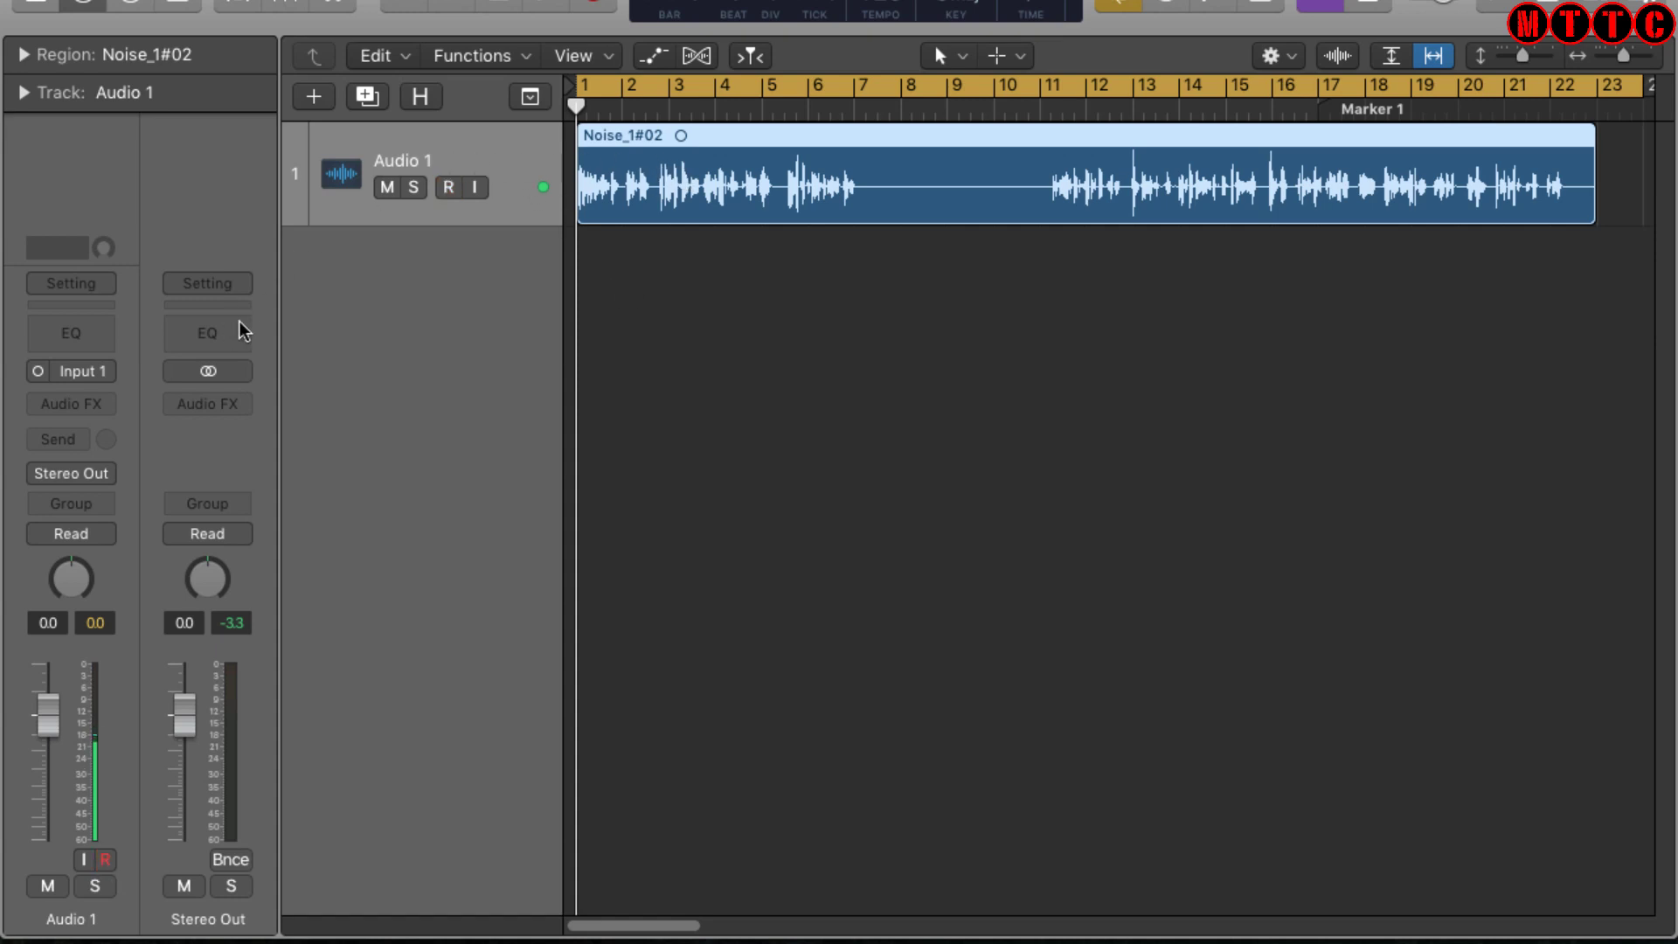
Step: Insert a mono Noise Gate from the dynamics effects on the Audio 1 channel strip
{"action": "left_click", "coordinate": [105, 405]}
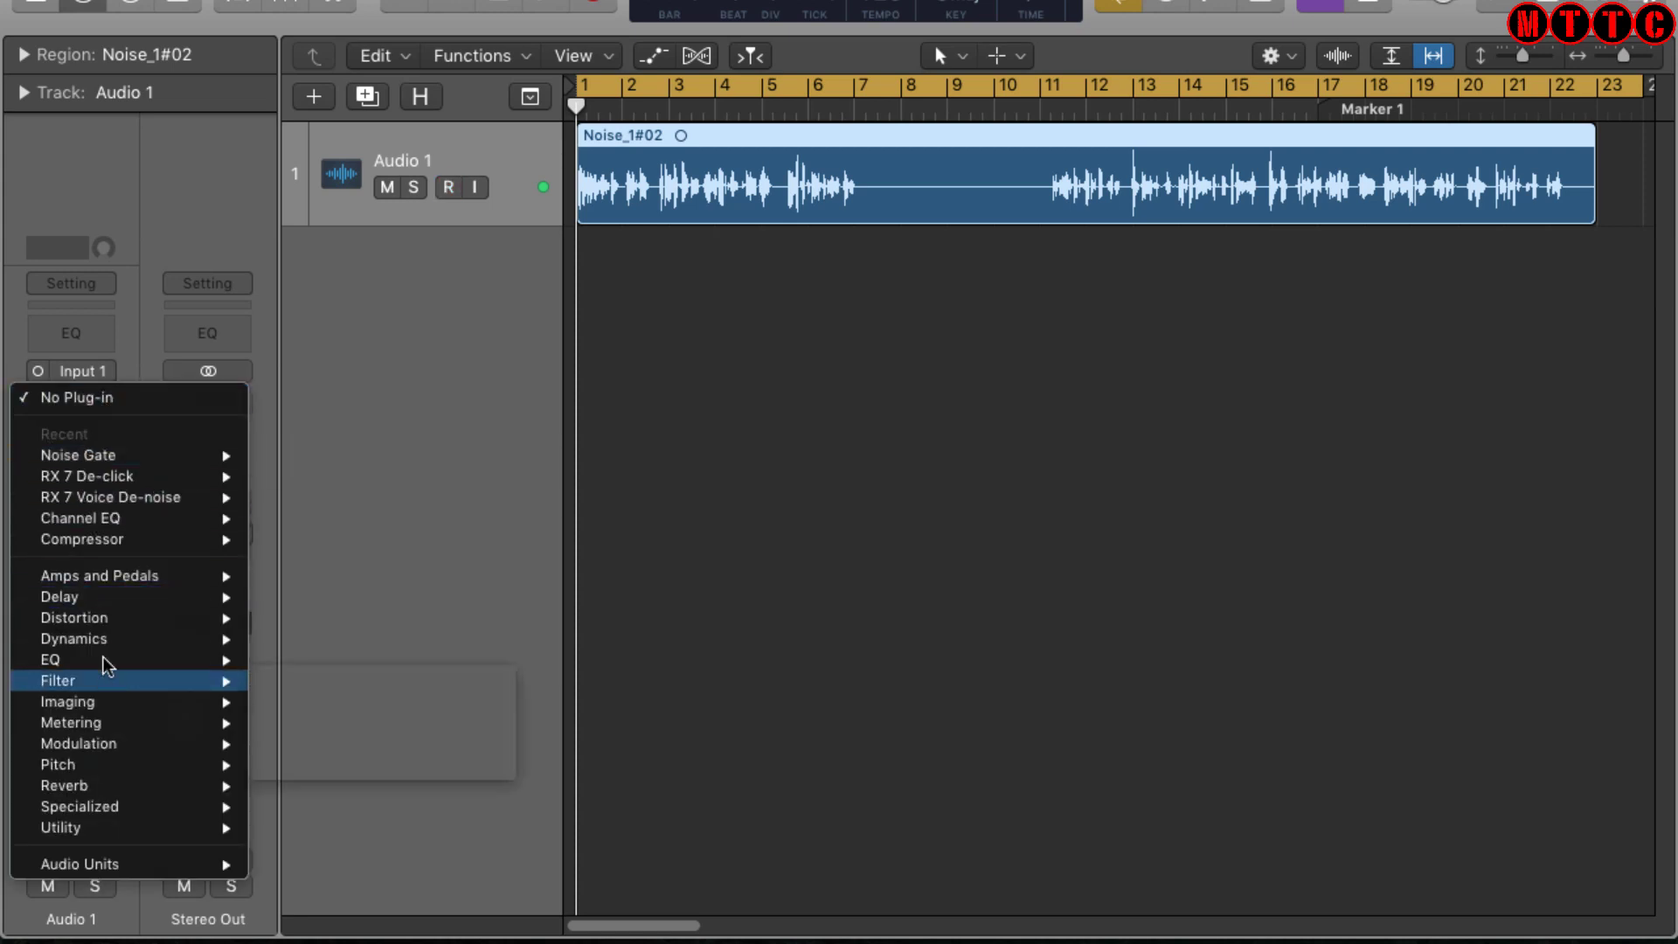
{"action": "mouse_move", "coordinate": [88, 648]}
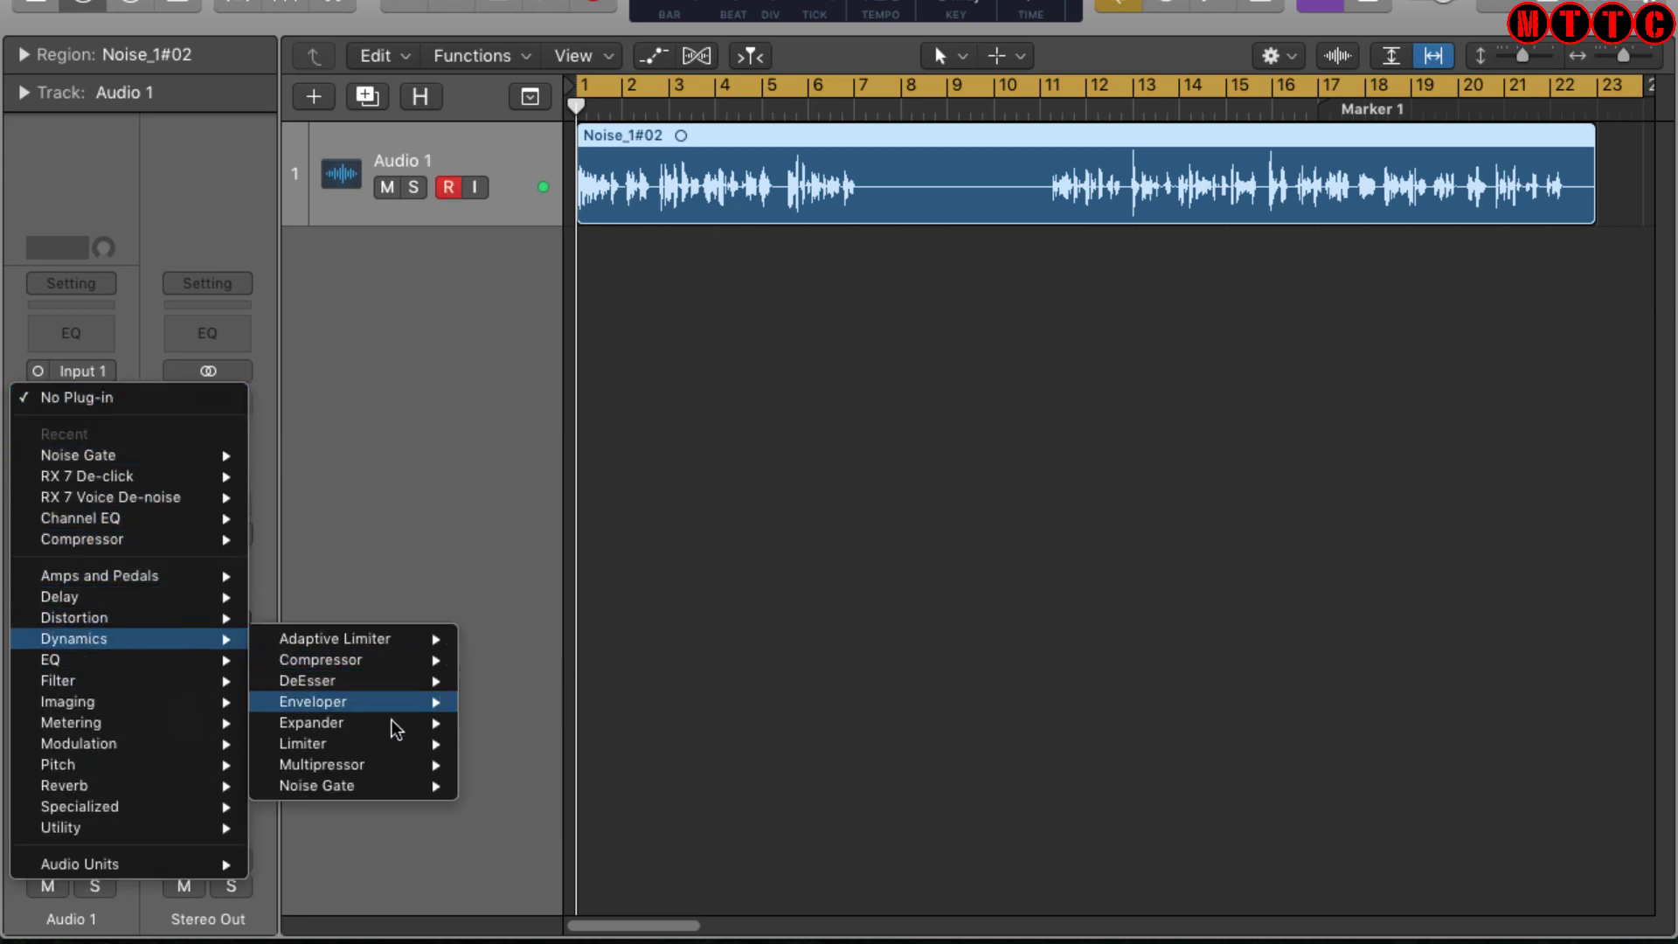
{"action": "mouse_move", "coordinate": [374, 791]}
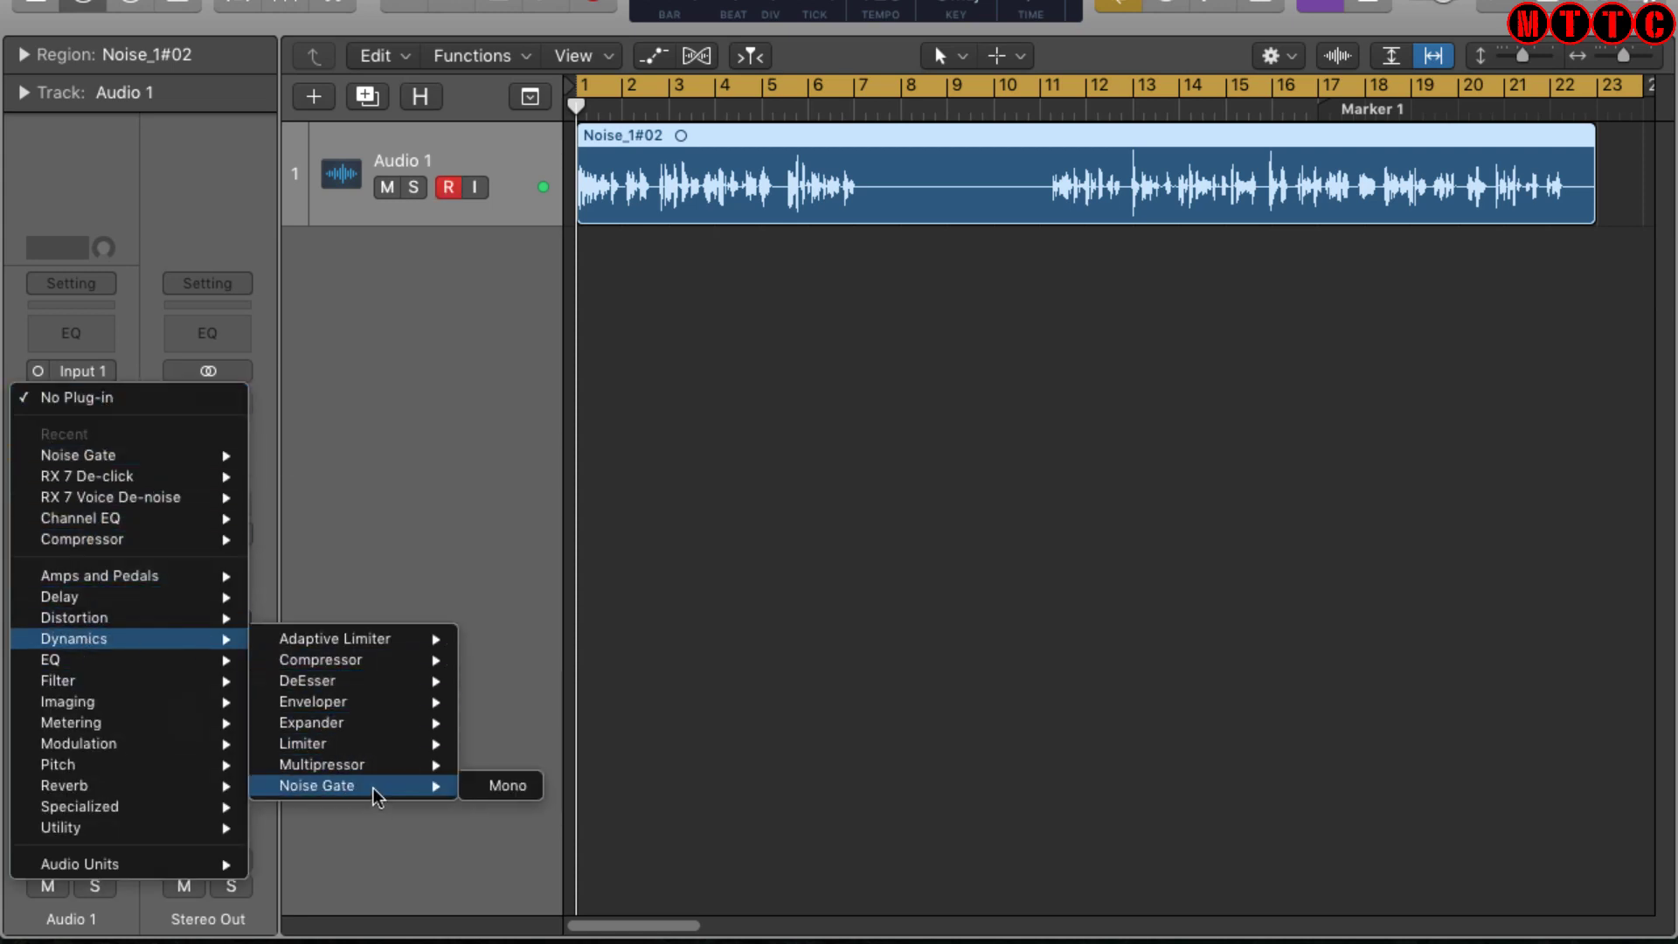
{"action": "left_click", "coordinate": [512, 787]}
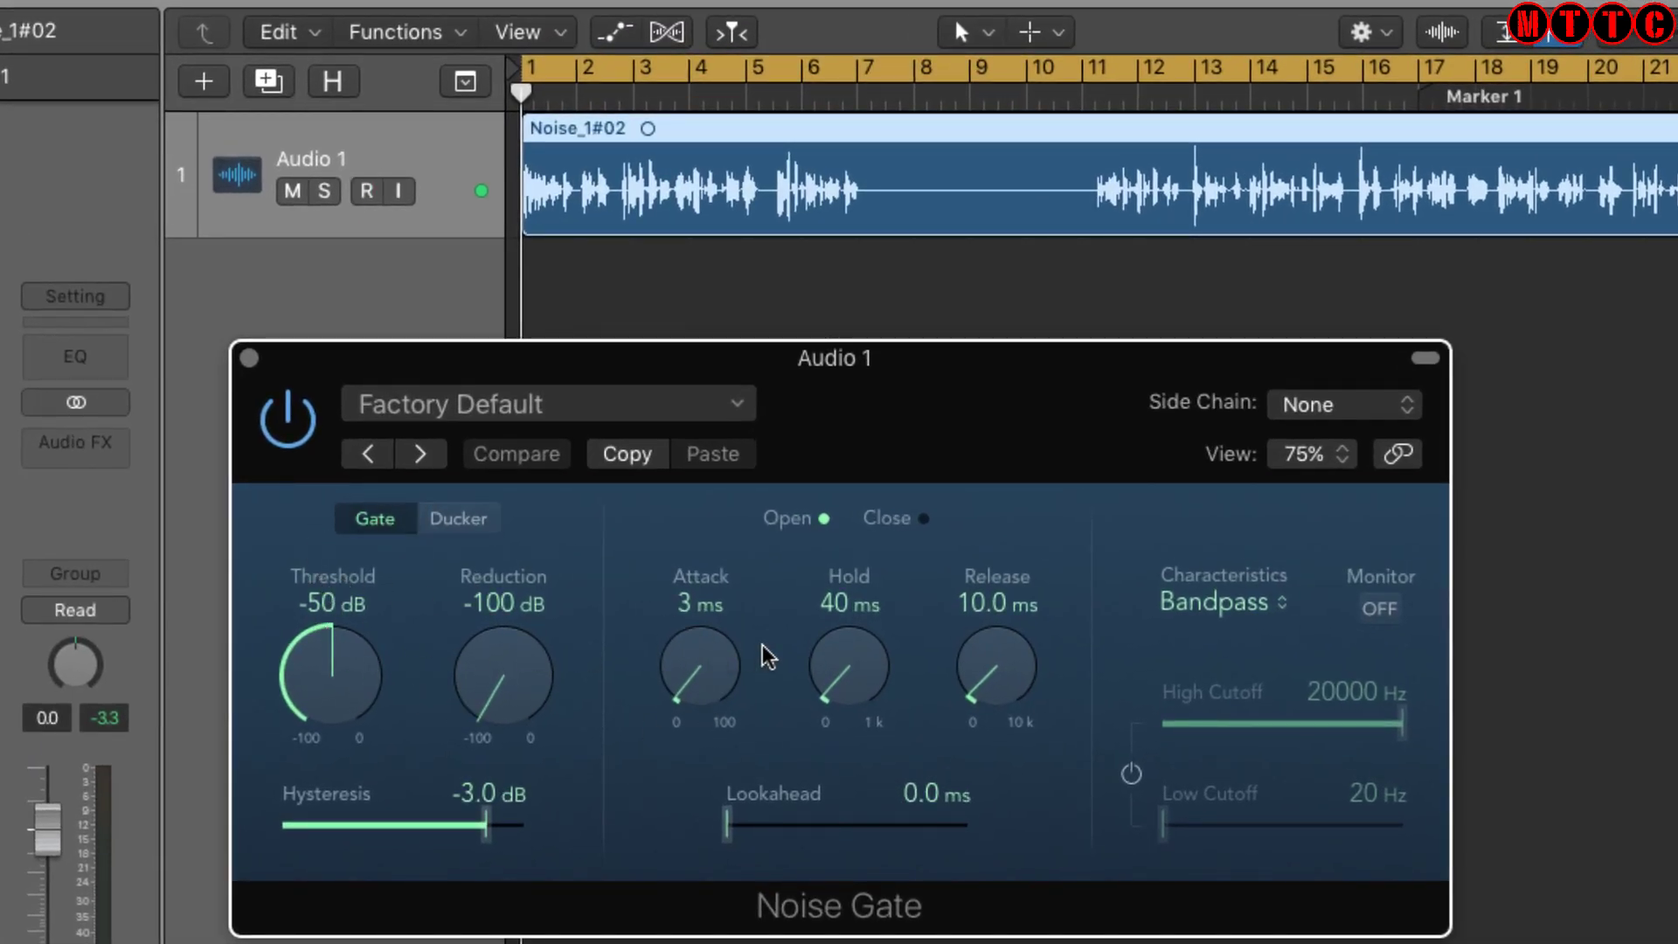
Step: Try out the Noise Gate's Threshold and Reduction controls
{"action": "left_click_drag", "start_coordinate": [398, 654], "coordinate": [360, 877]}
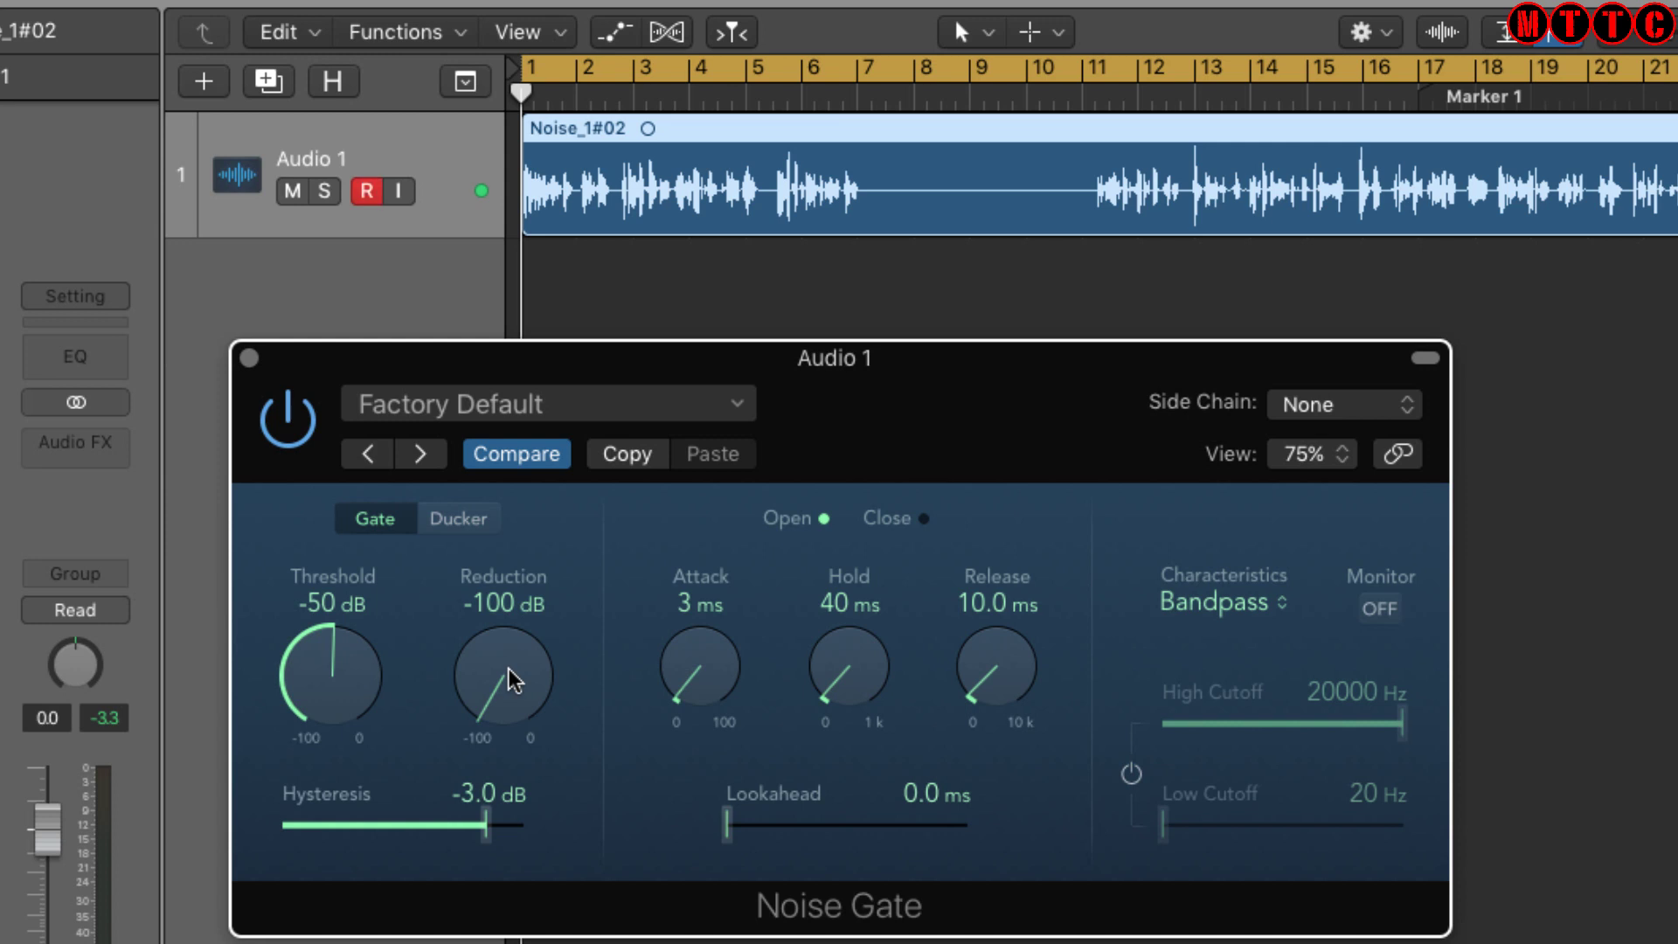
{"action": "left_click_drag", "start_coordinate": [511, 710], "coordinate": [515, 787]}
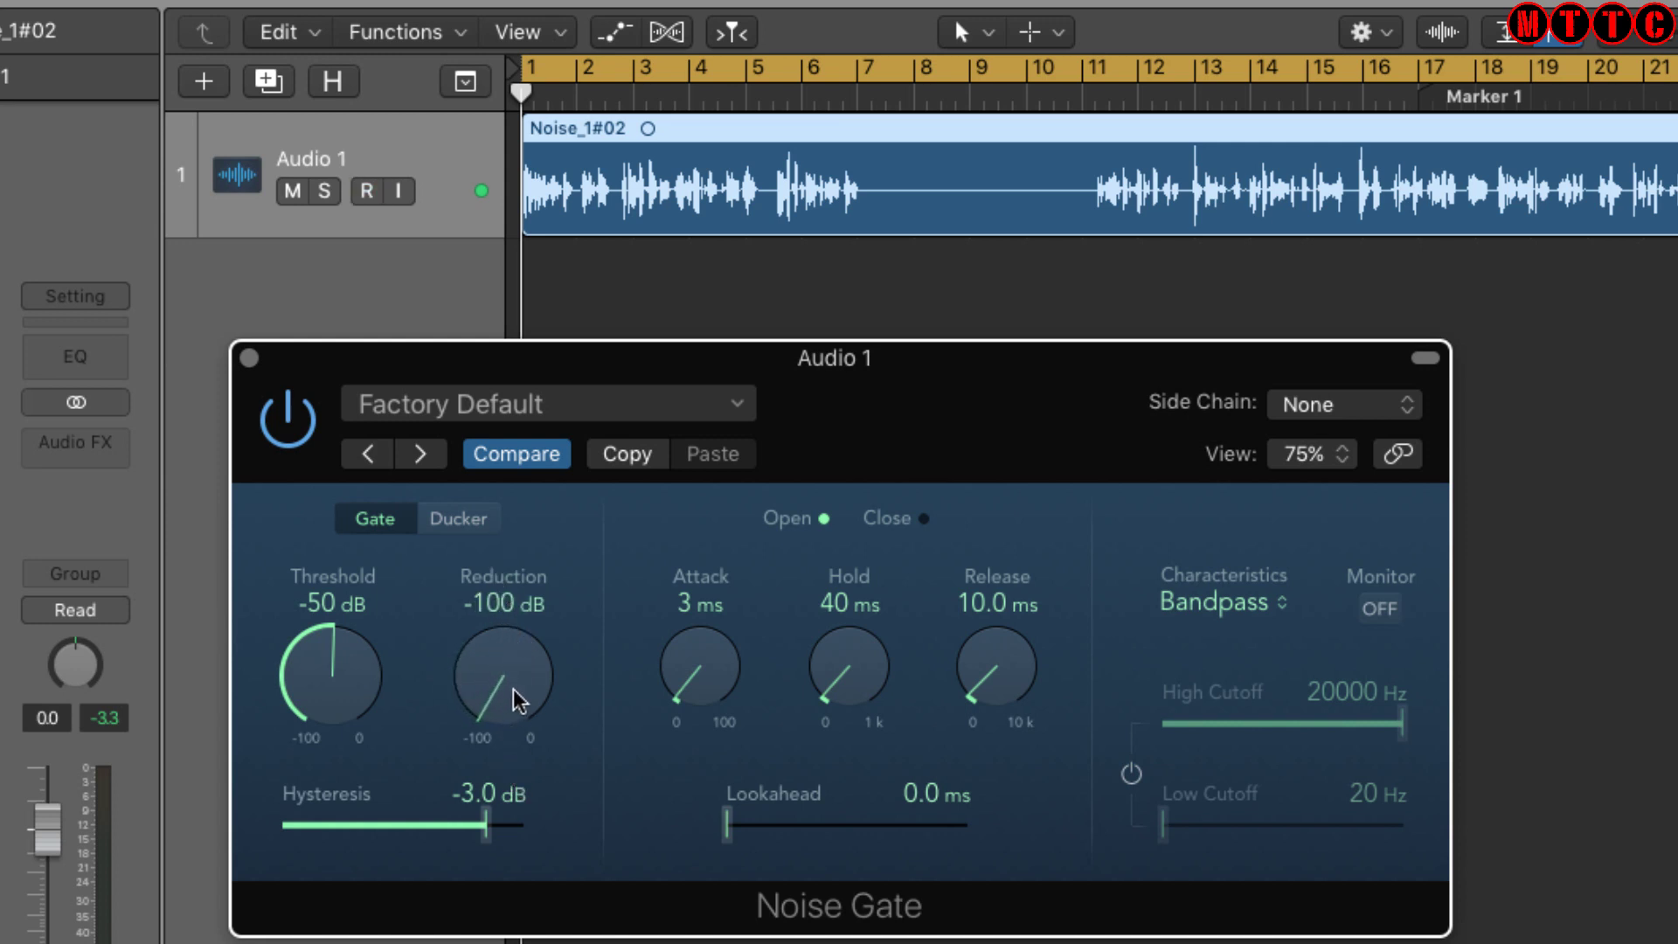
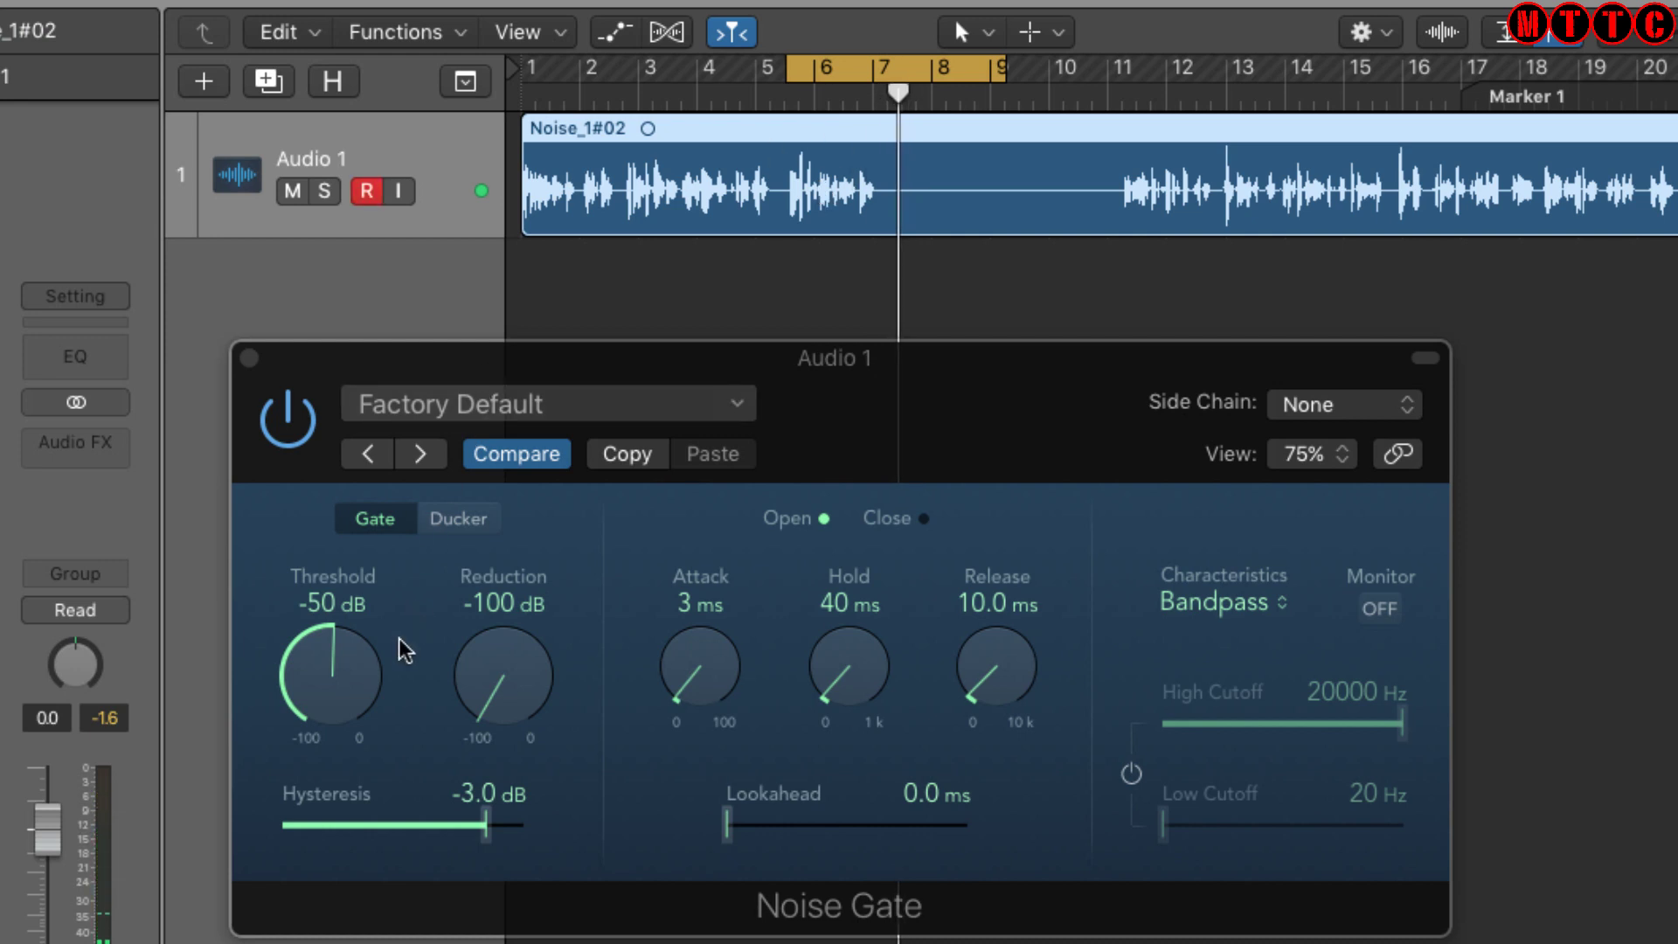
Step: Play the looped section of Noise_1#02 while trying Noise Gate thresholds of -32, -37, -42 and -47 dB
{"action": "left_click", "coordinate": [334, 691]}
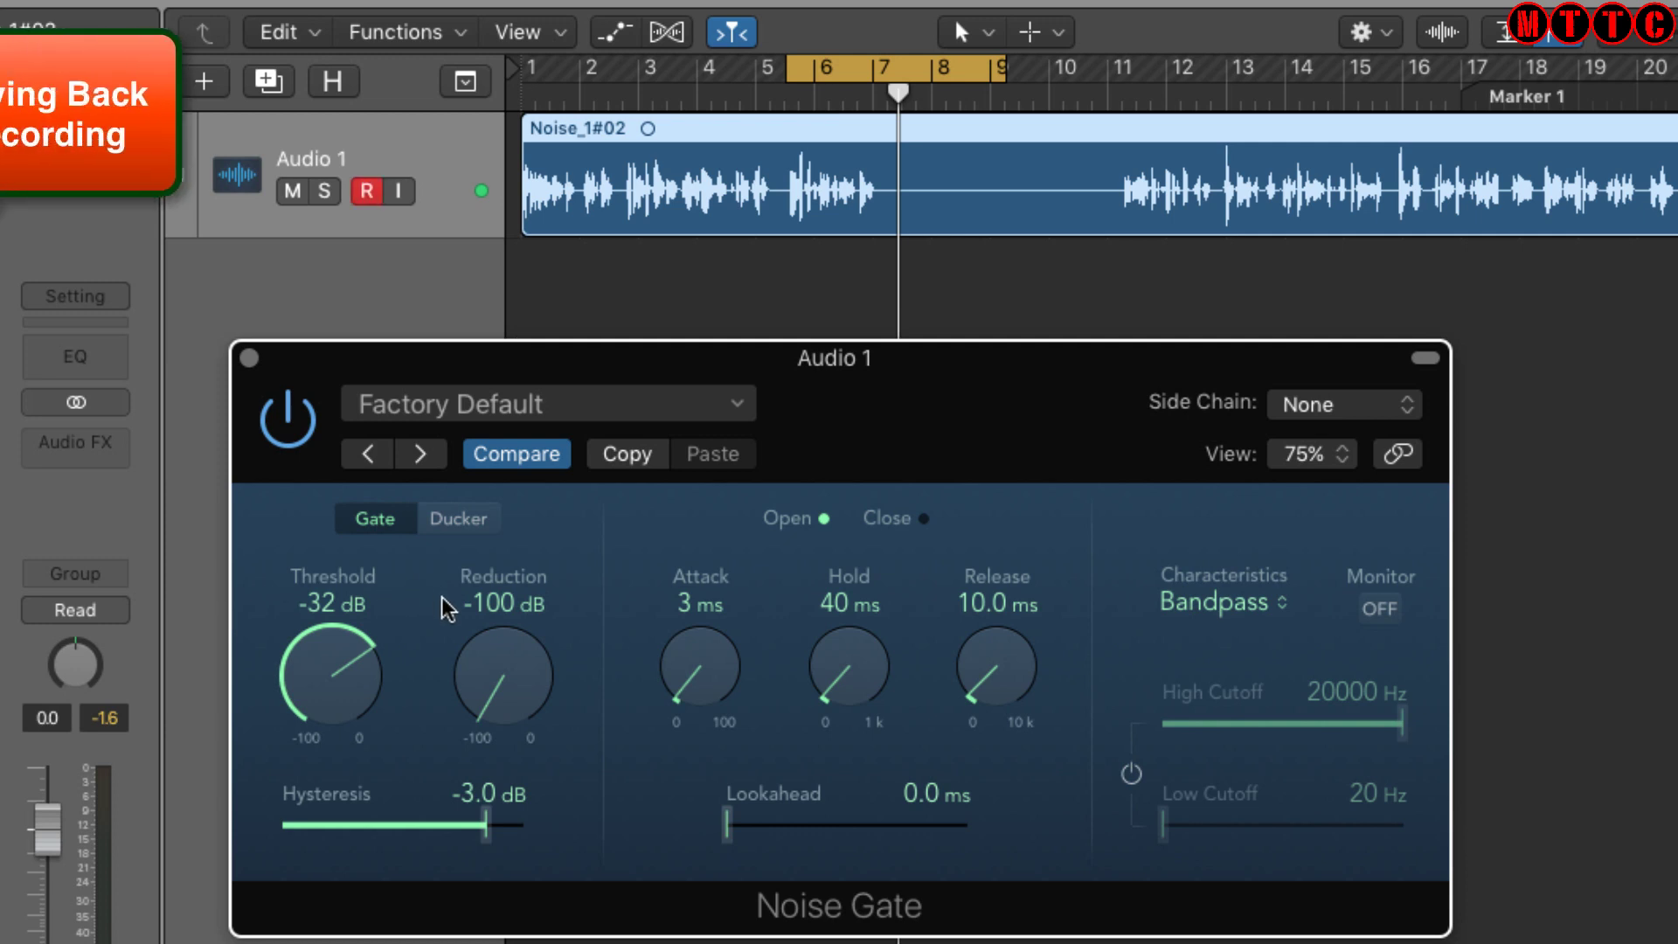
{"action": "key", "text": "space"}
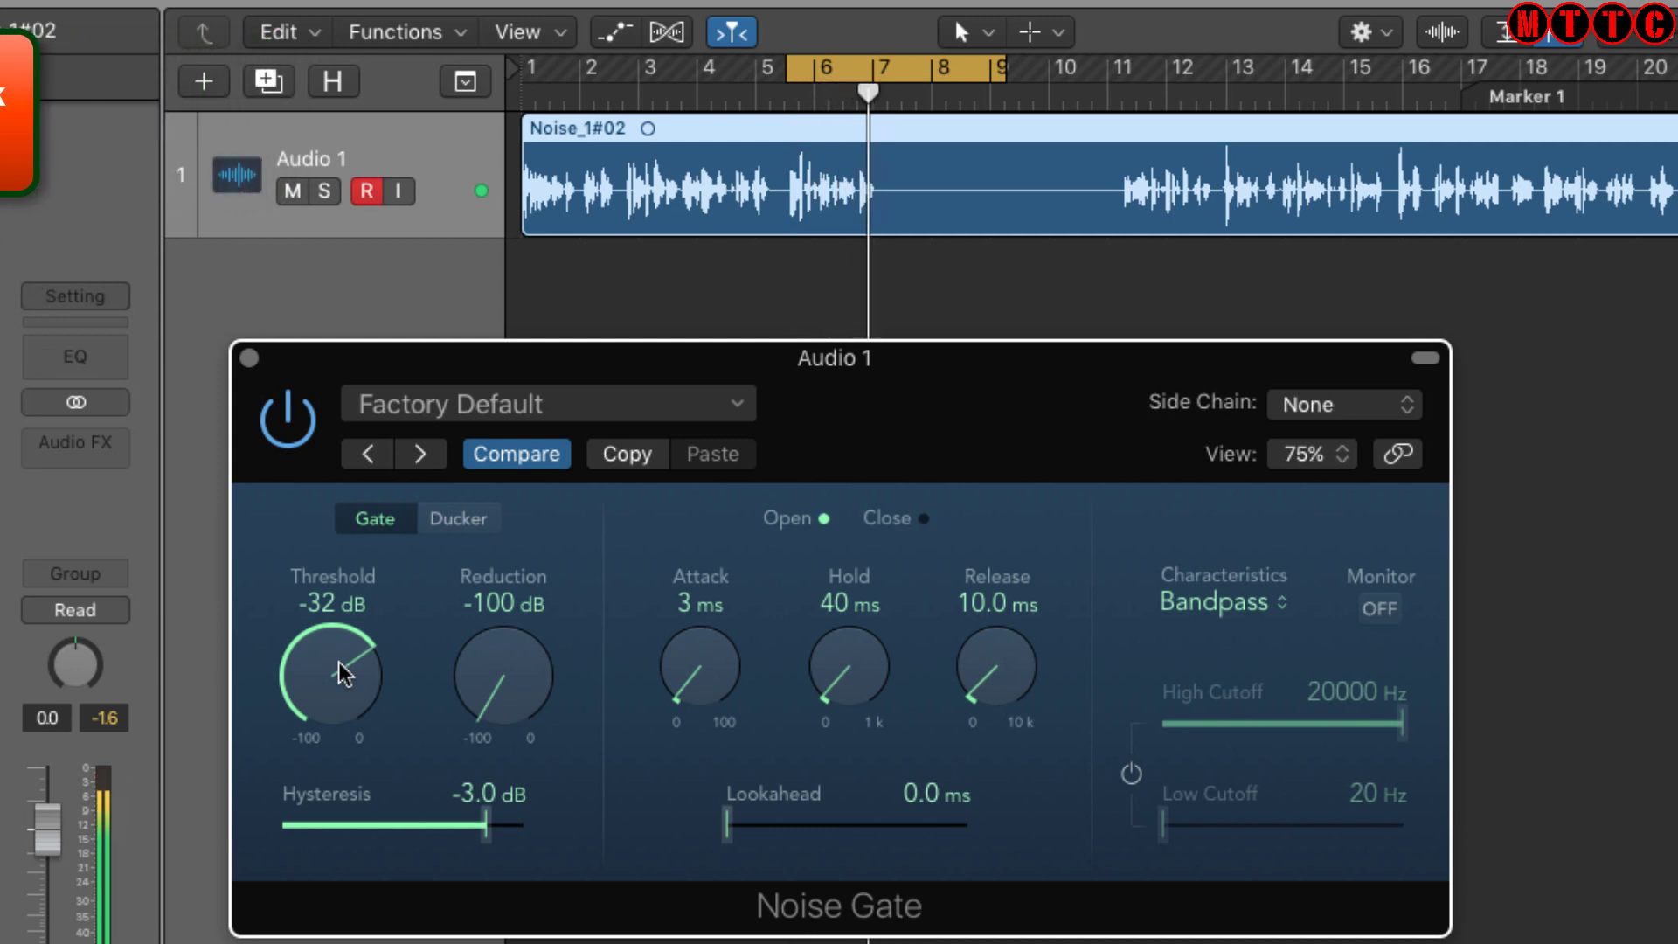
{"action": "left_click_drag", "start_coordinate": [344, 674], "coordinate": [340, 698]}
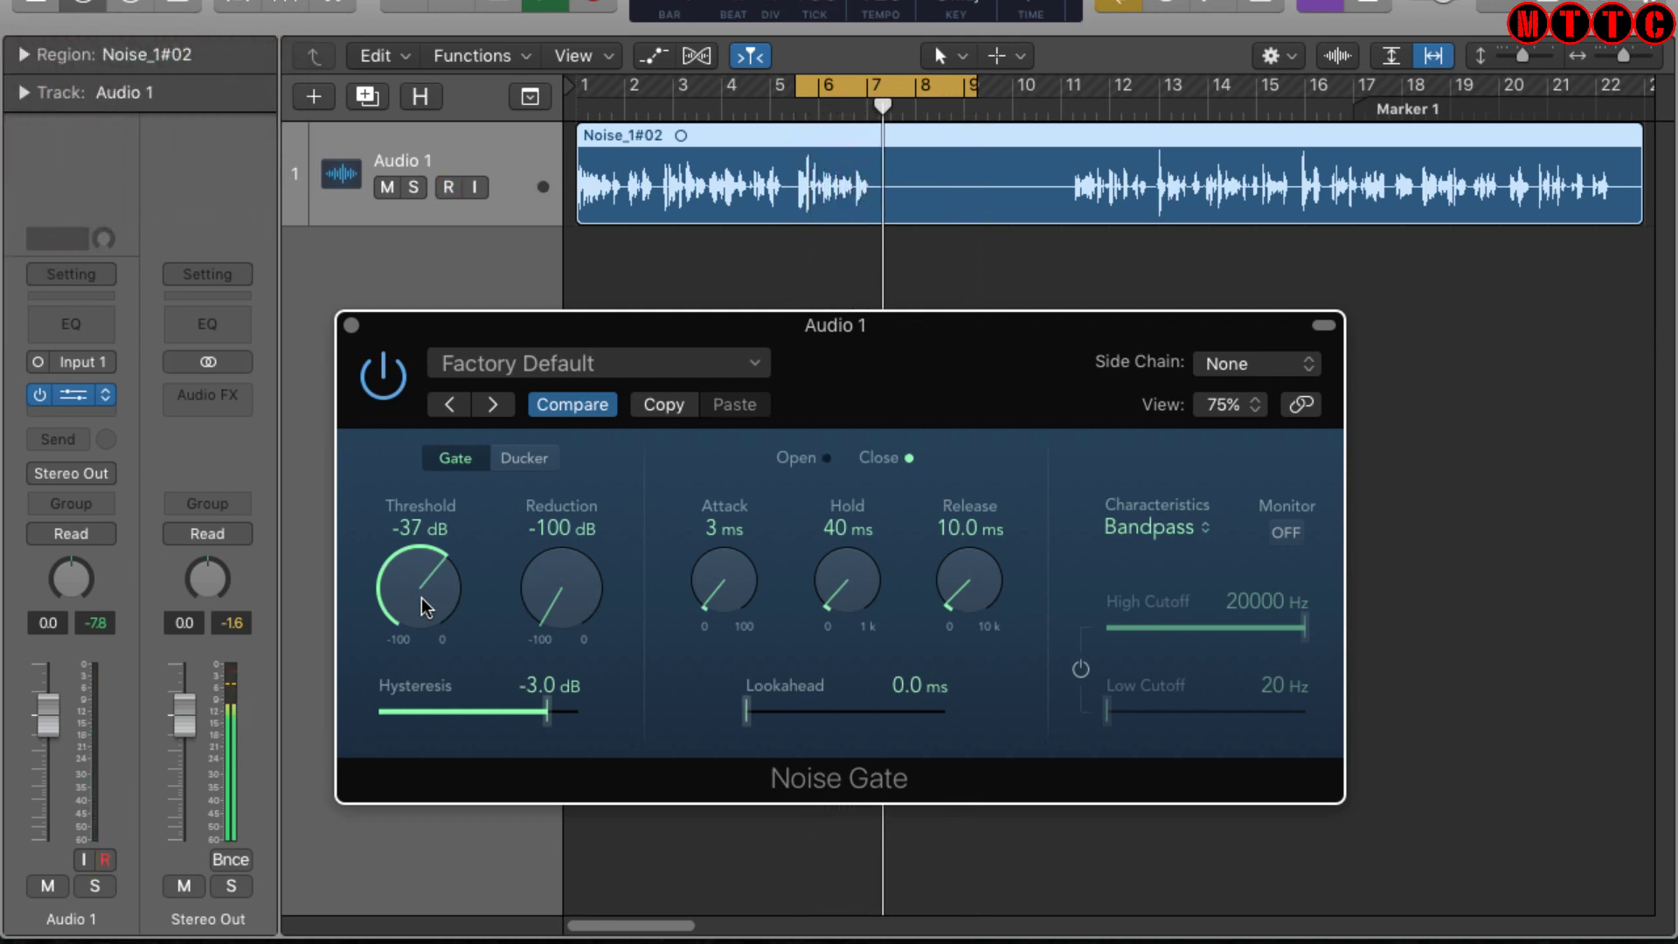
{"action": "left_click_drag", "start_coordinate": [423, 606], "coordinate": [417, 594]}
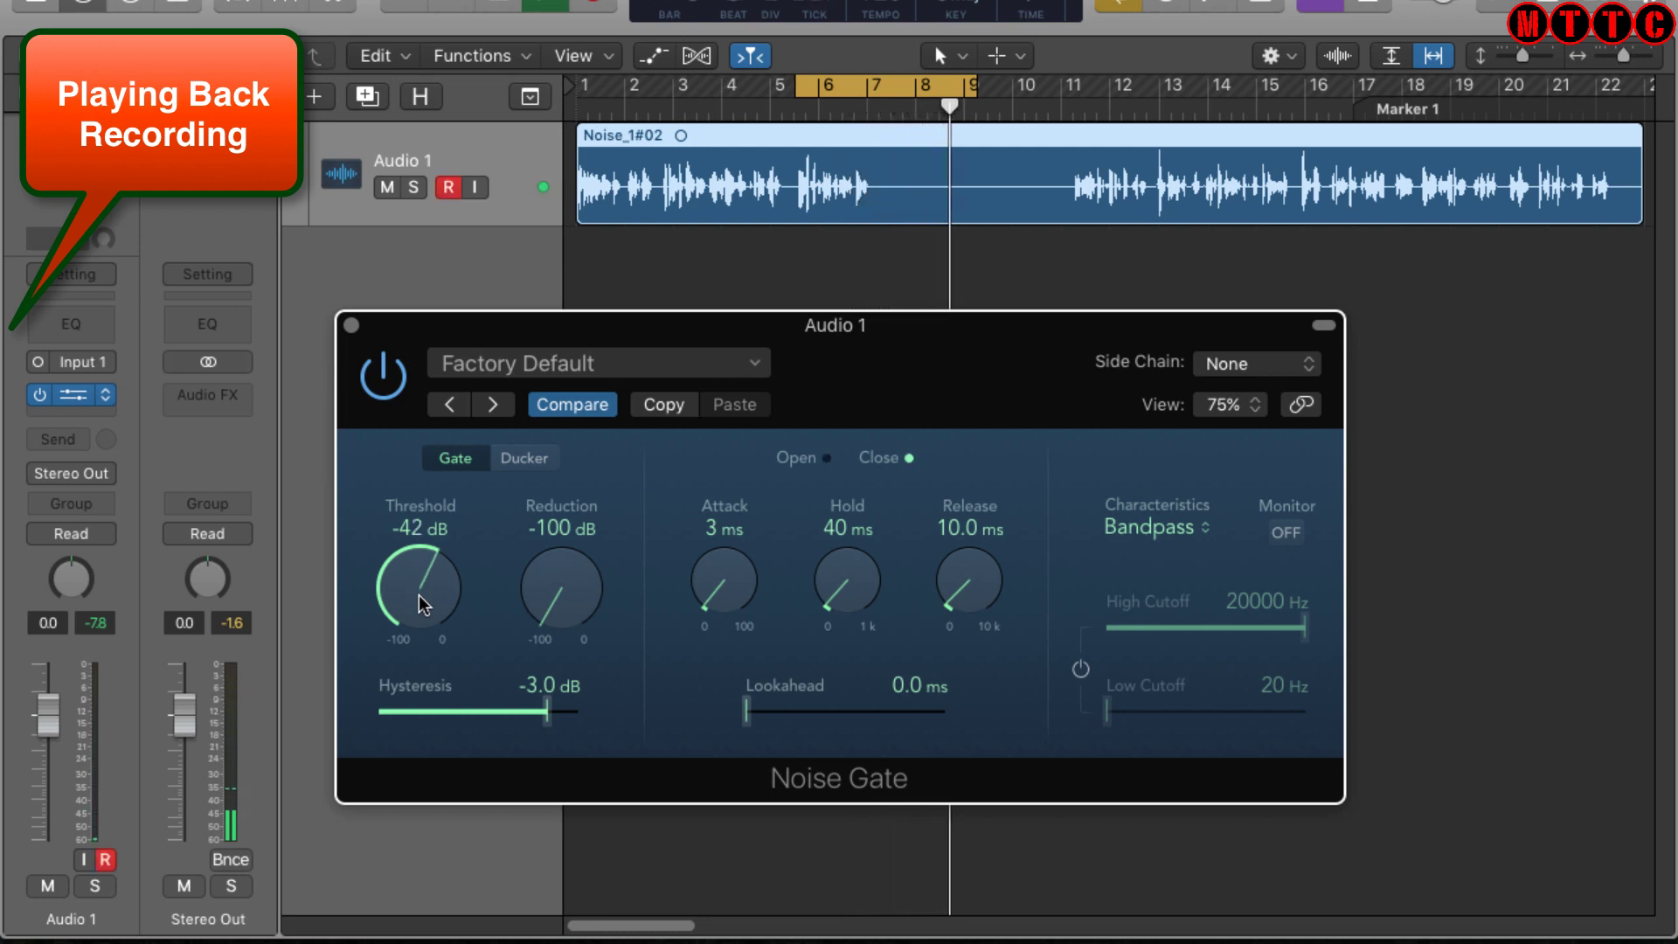
{"action": "left_click_drag", "start_coordinate": [422, 570], "coordinate": [420, 585]}
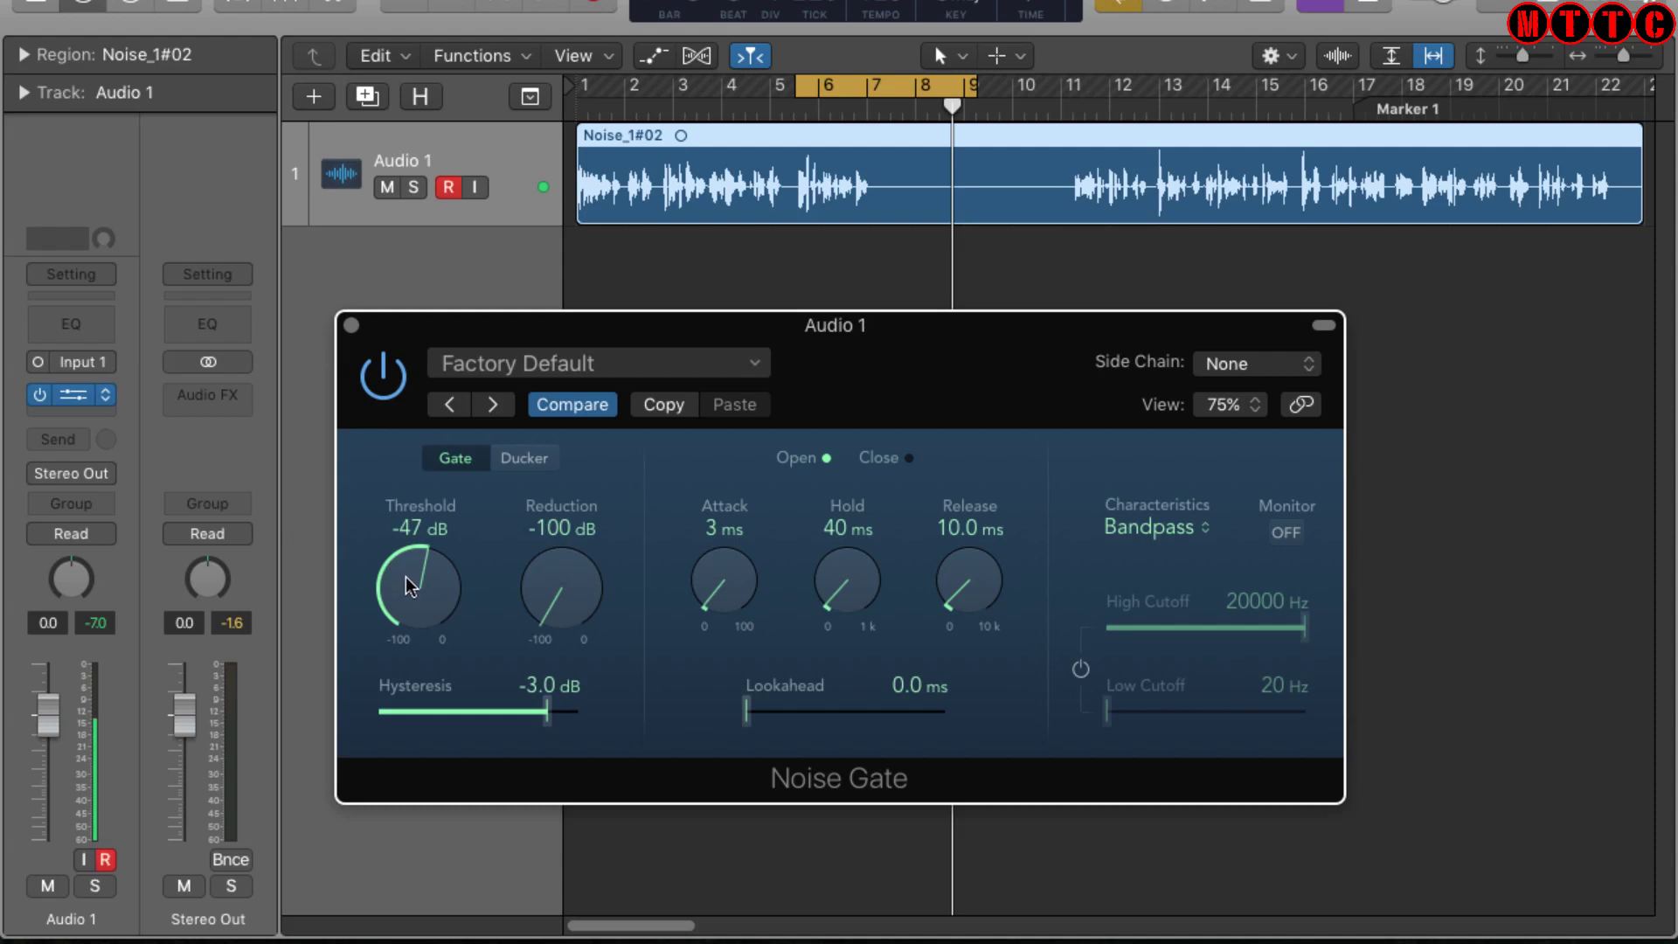
Step: Set the Noise Gate threshold to -40 dB and play the looped section to check the gate
{"action": "left_click_drag", "start_coordinate": [405, 576], "coordinate": [402, 553]}
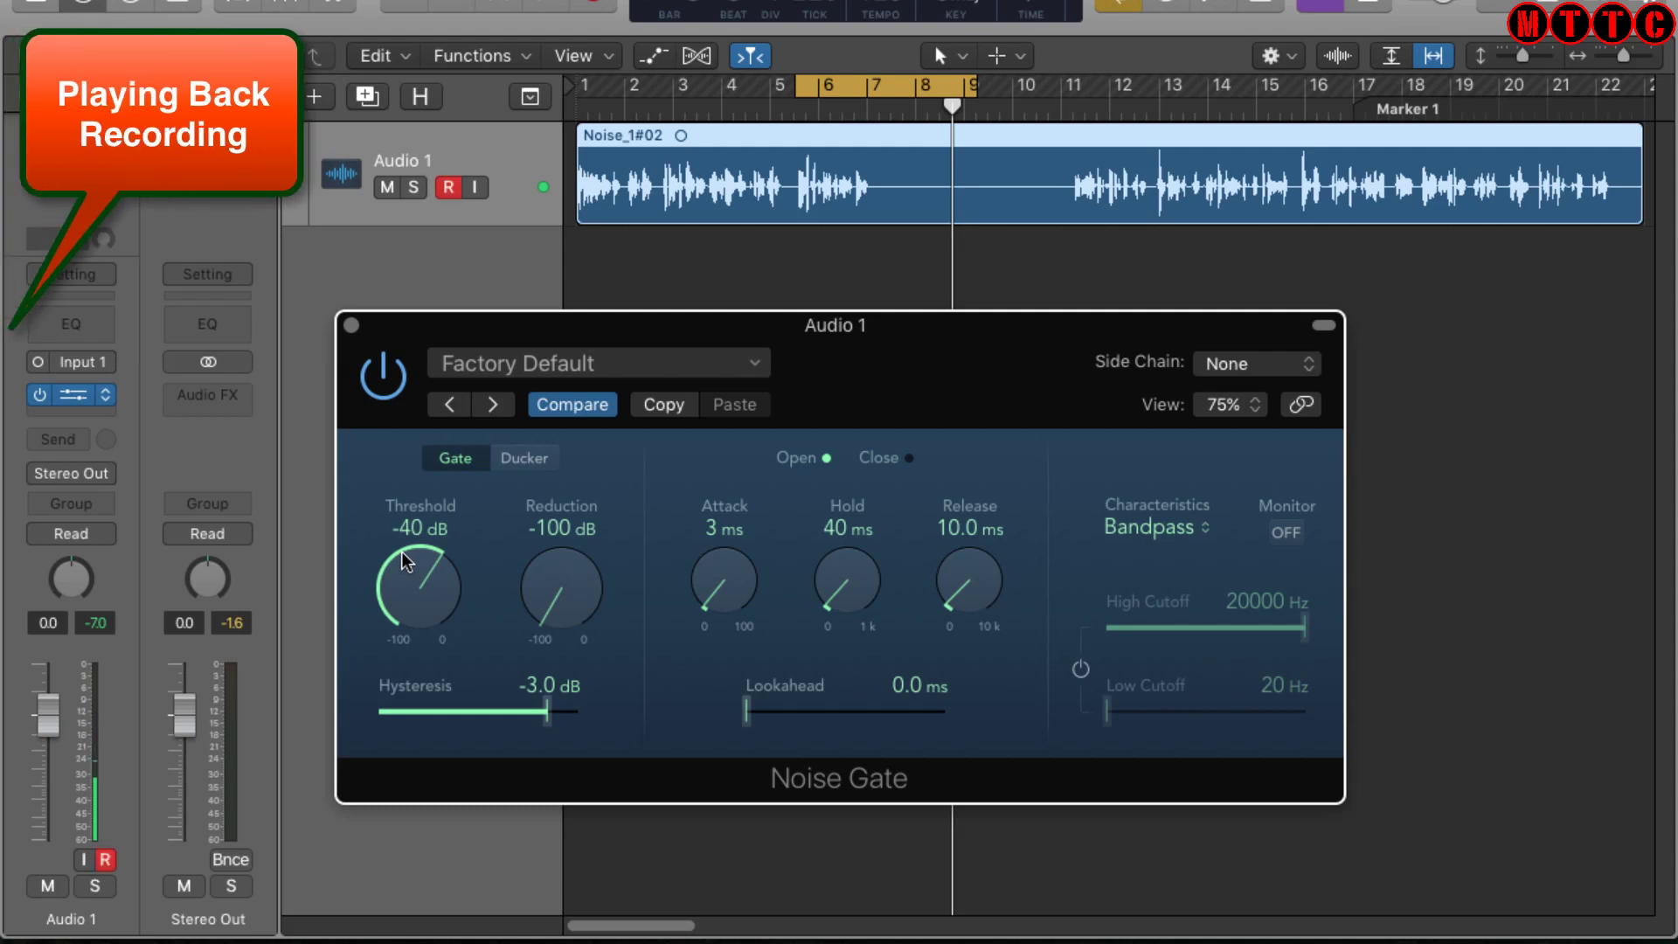
{"action": "key", "text": "space"}
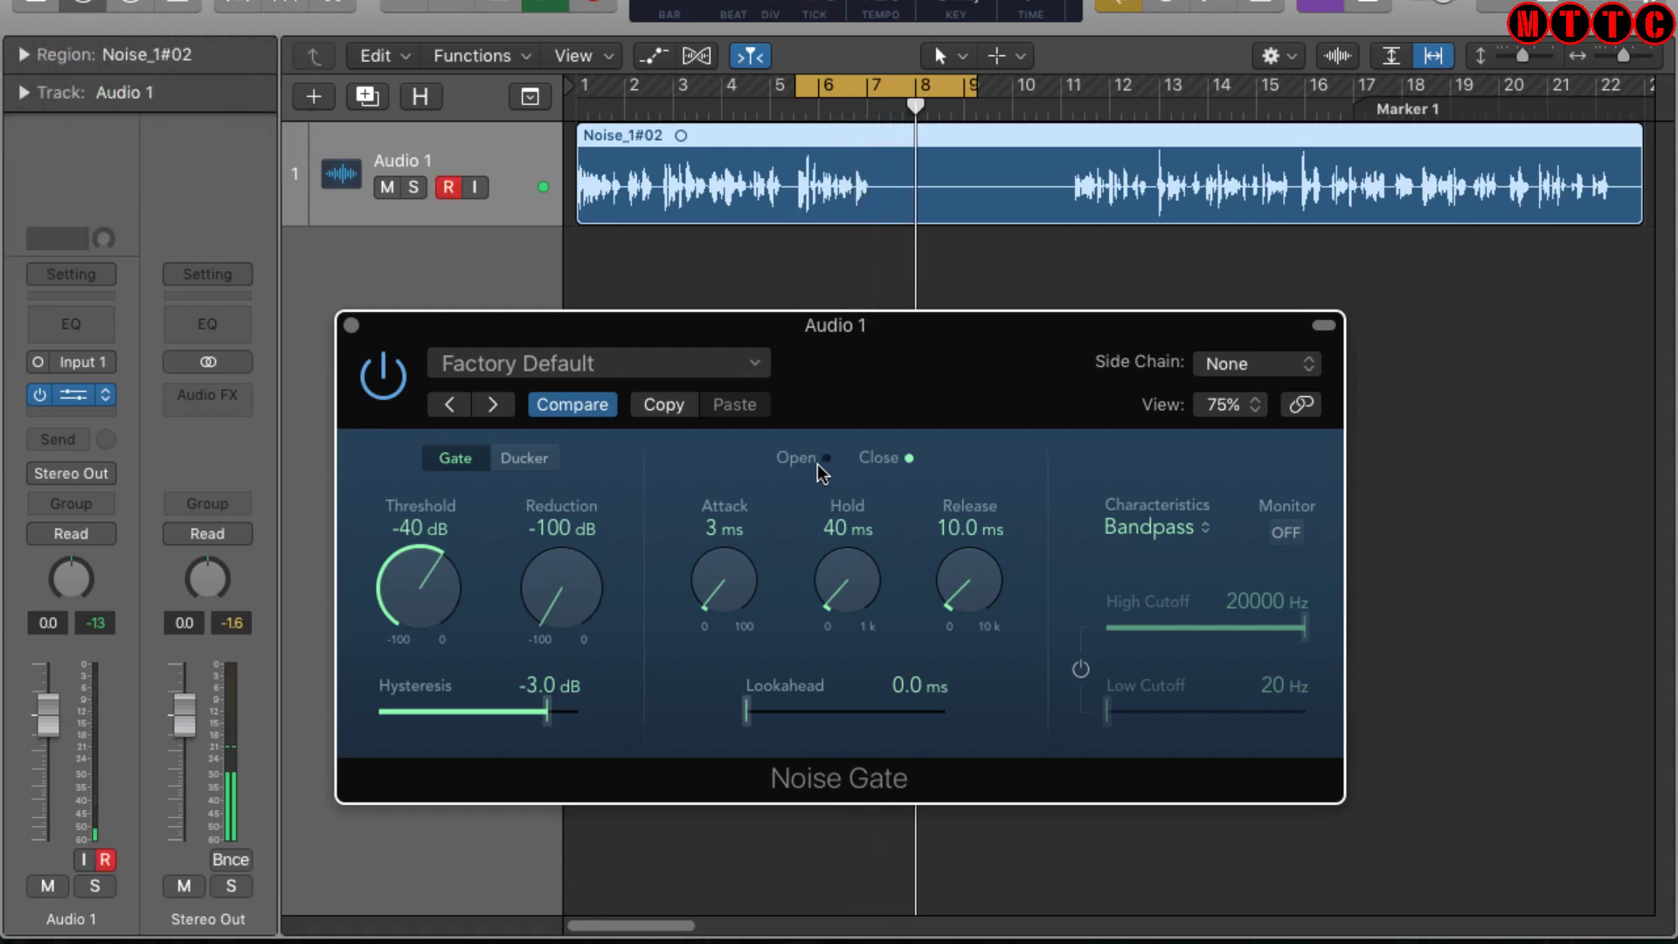
{"action": "key", "text": "space"}
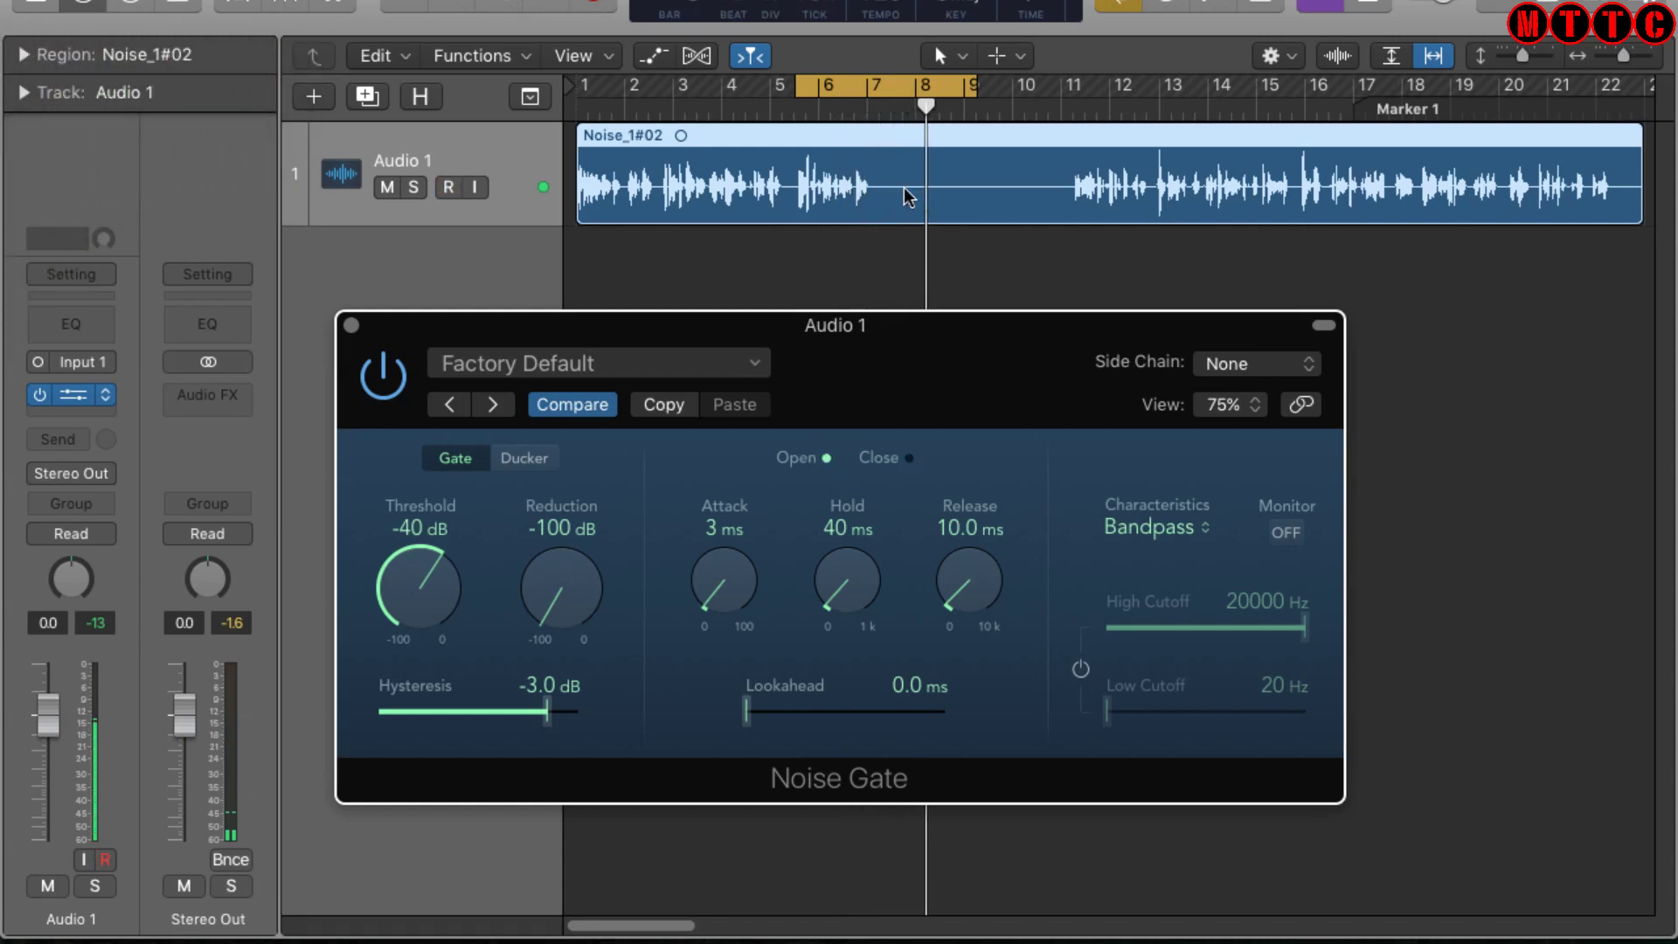
Step: Audition the looped section with the threshold at -20 dB, set the threshold to -30 dB, and play the section again
{"action": "key", "text": "r"}
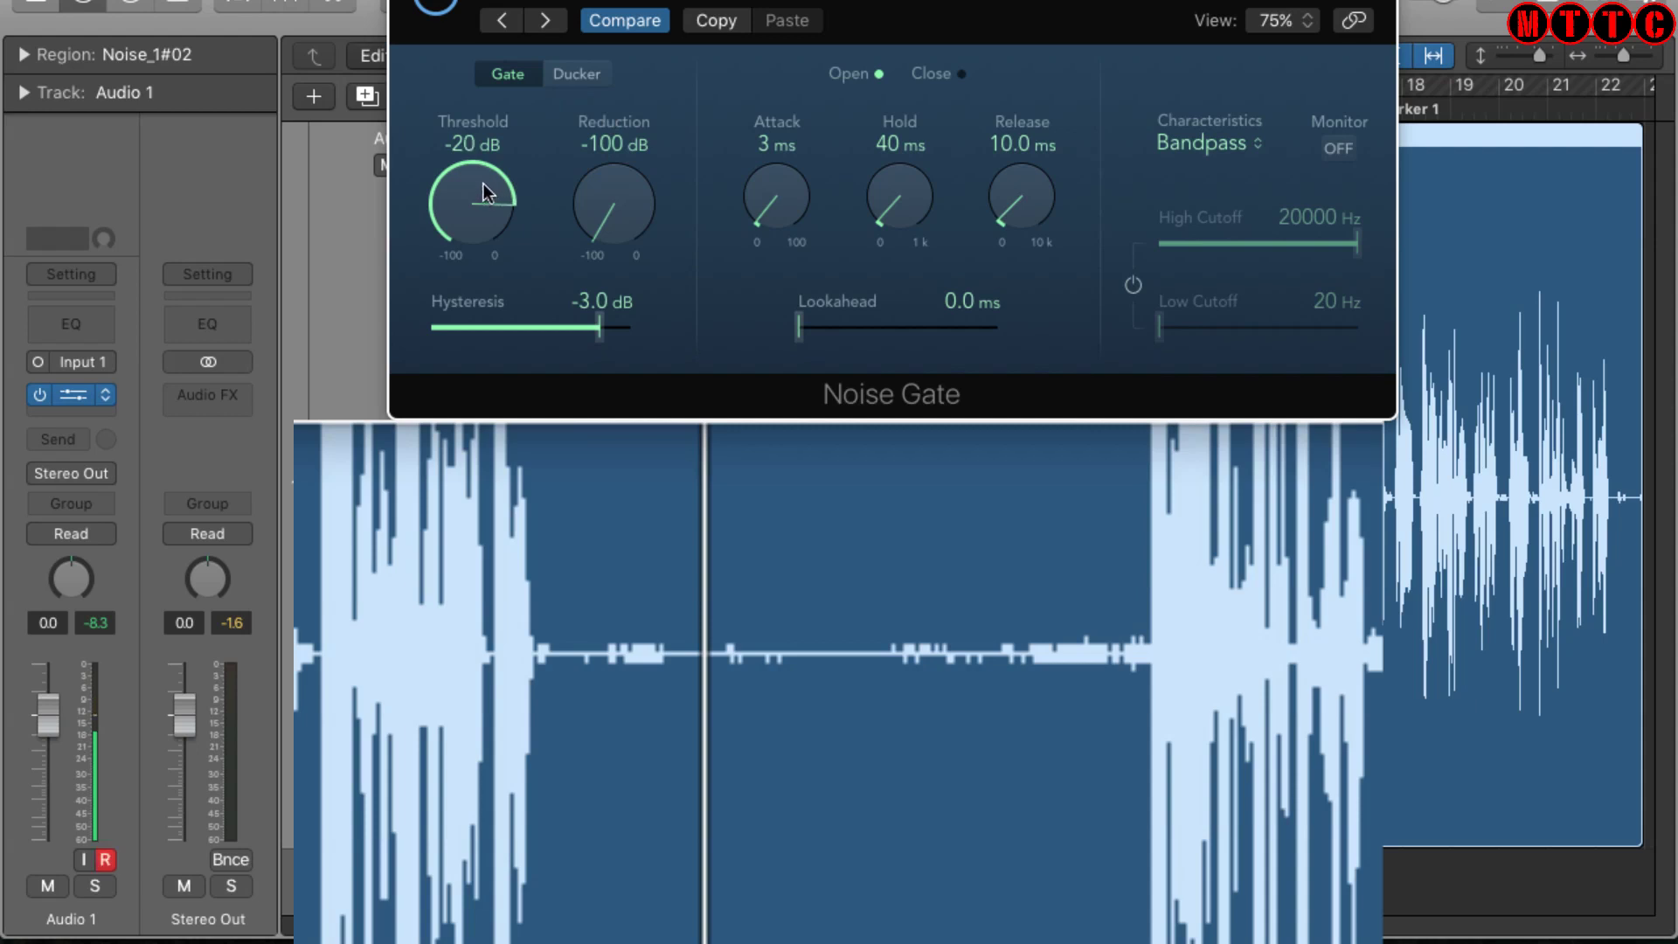
{"action": "key", "text": "space"}
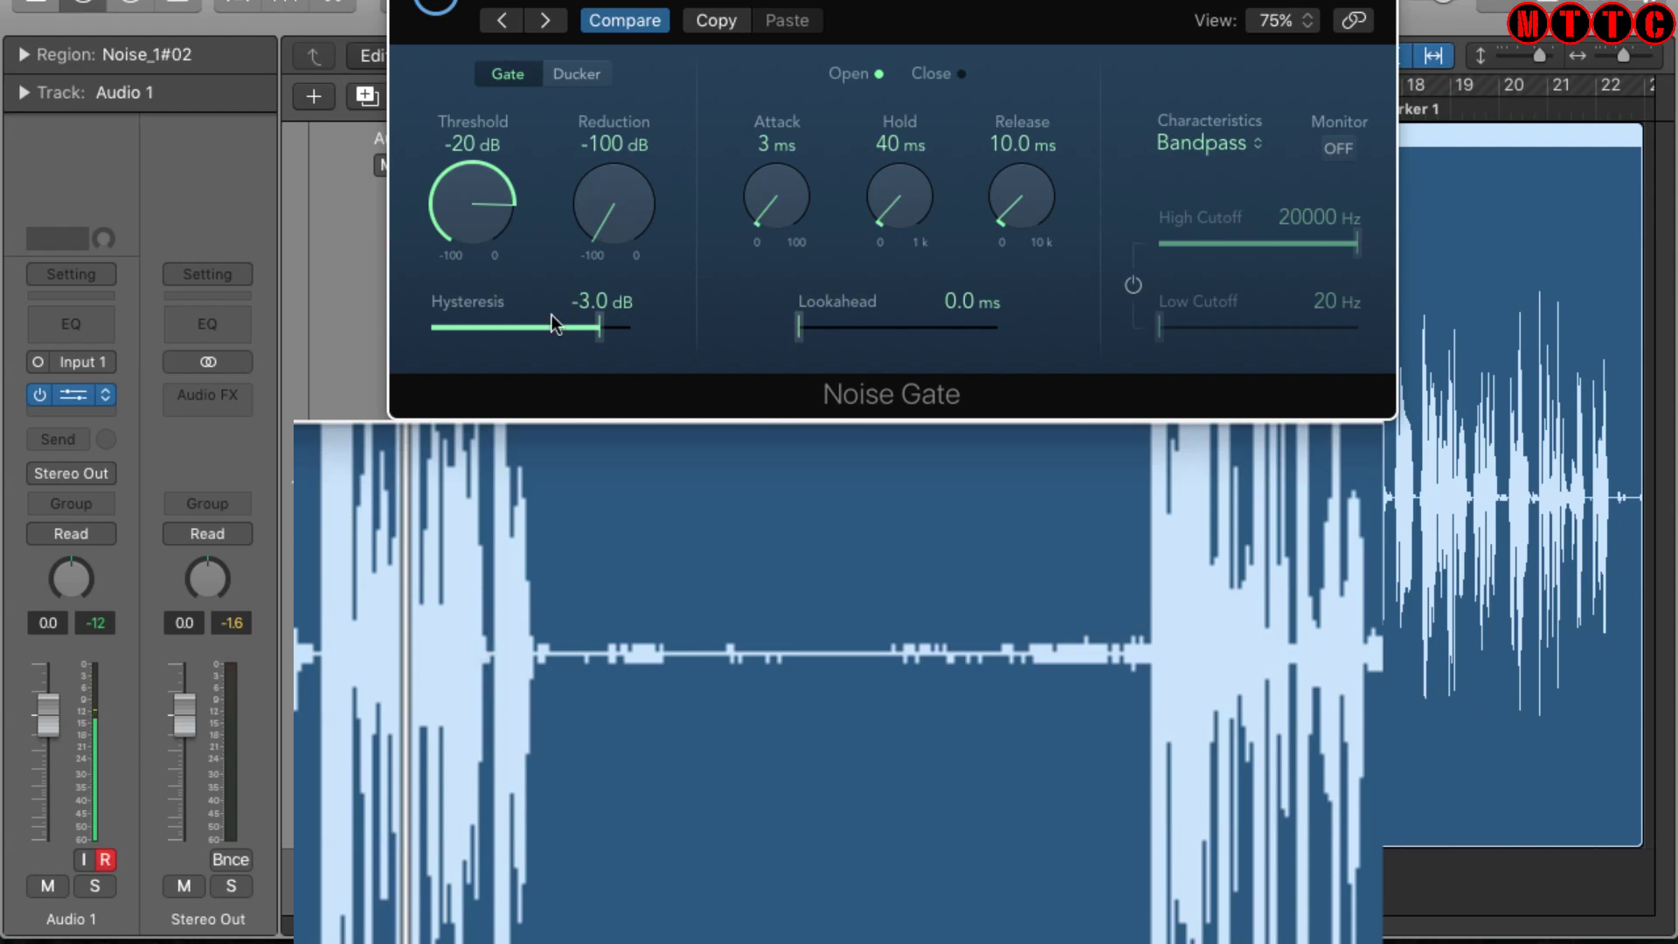
{"action": "left_click_drag", "start_coordinate": [458, 208], "coordinate": [459, 256]}
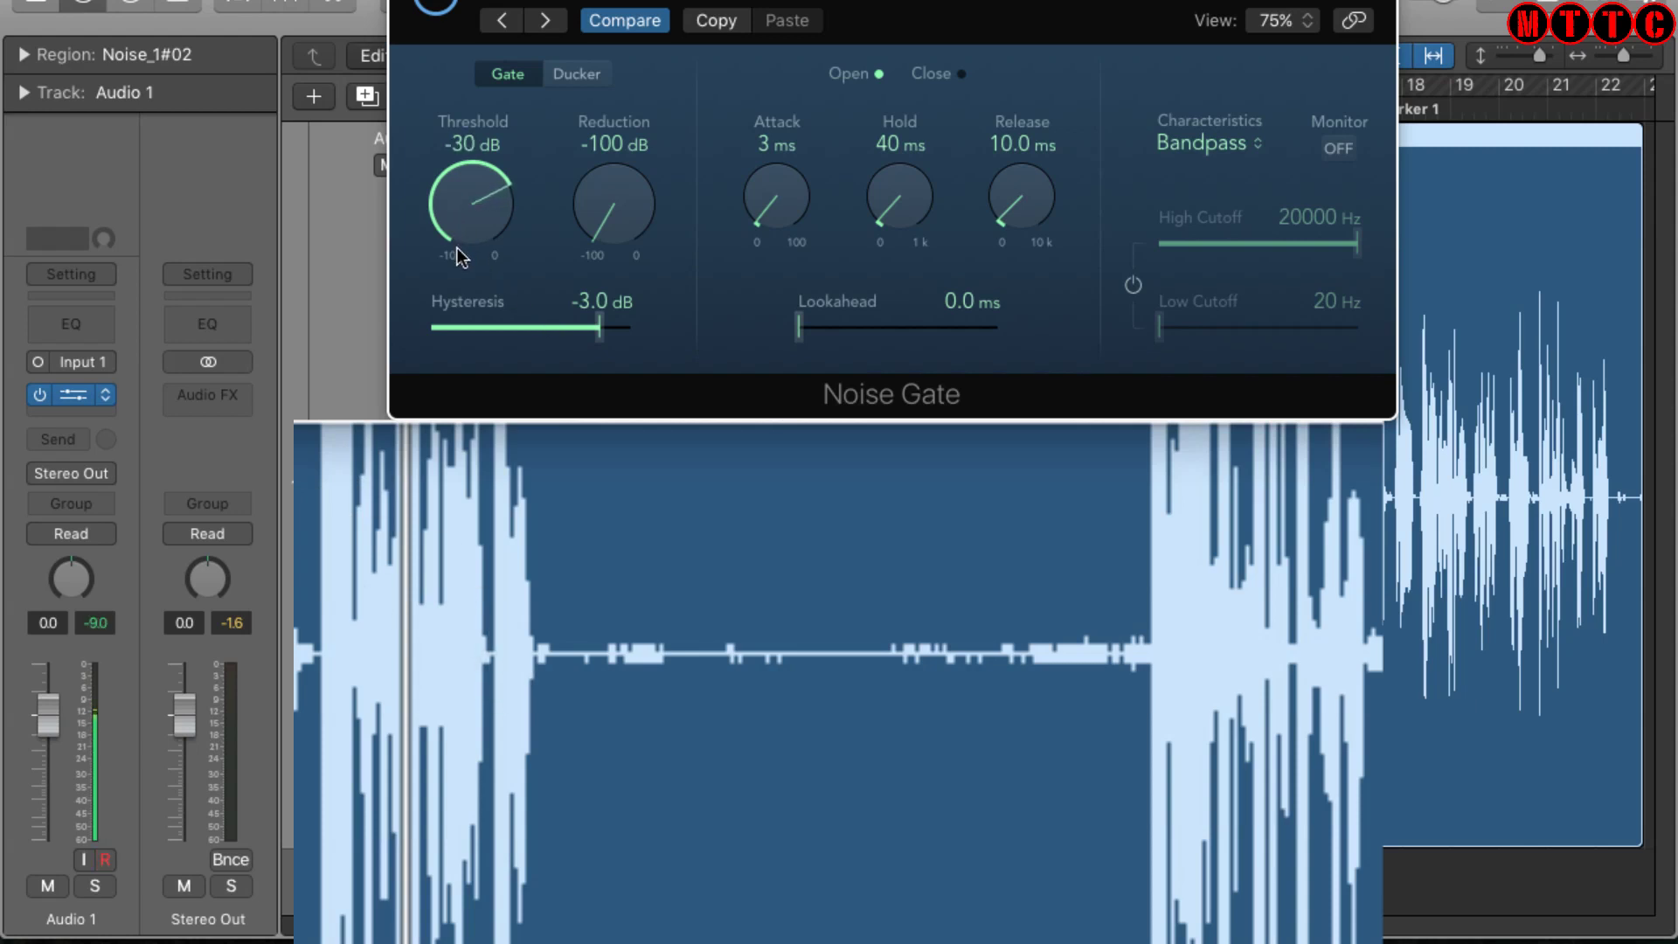
{"action": "key", "text": "space"}
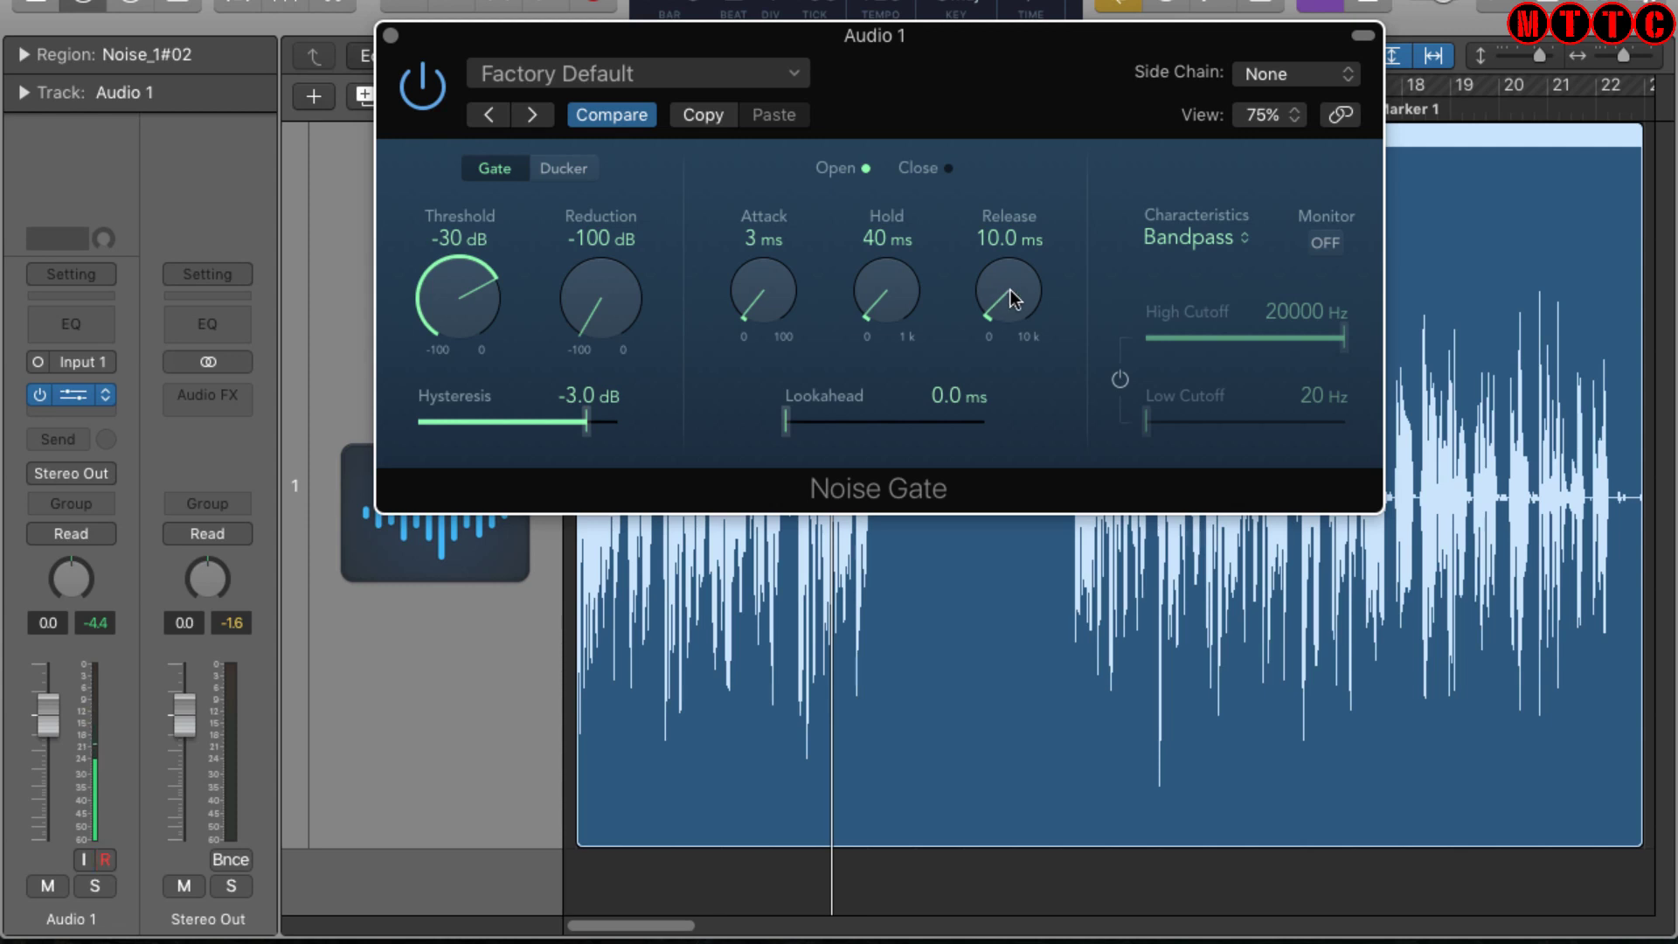
Step: Close the Noise Gate window, extend the cycle range over the whole Noise_1#02 region, and play it from the beginning
{"action": "key", "text": "super+w"}
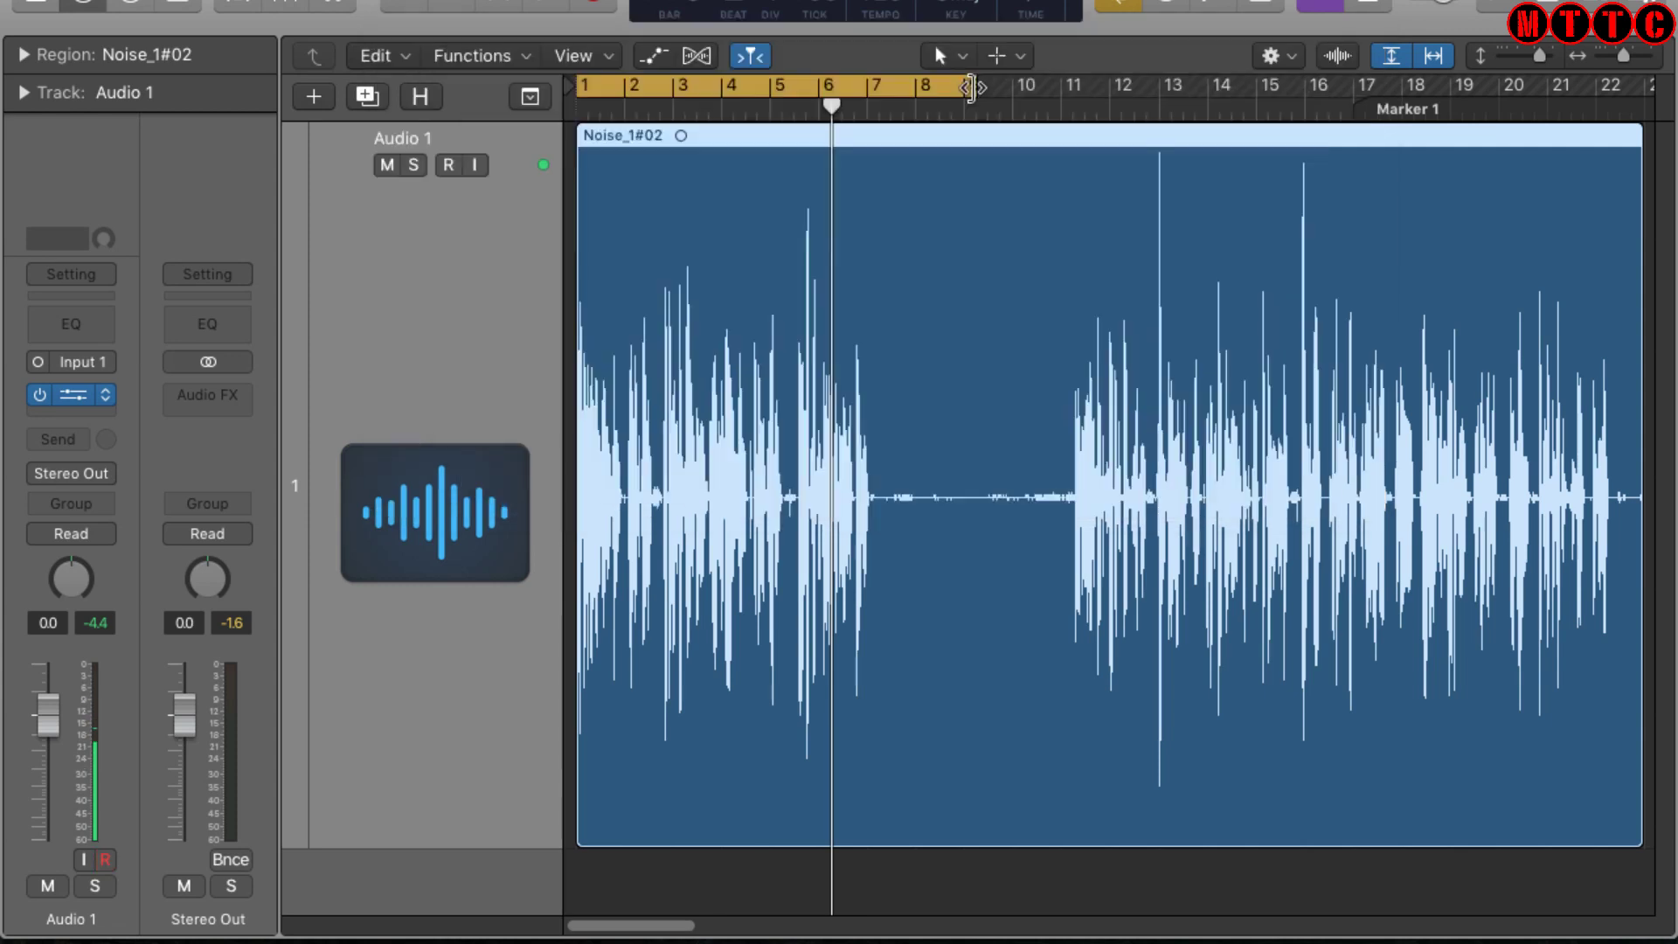
{"action": "left_click_drag", "start_coordinate": [965, 192], "coordinate": [1550, 237]}
{"action": "key", "text": "space"}
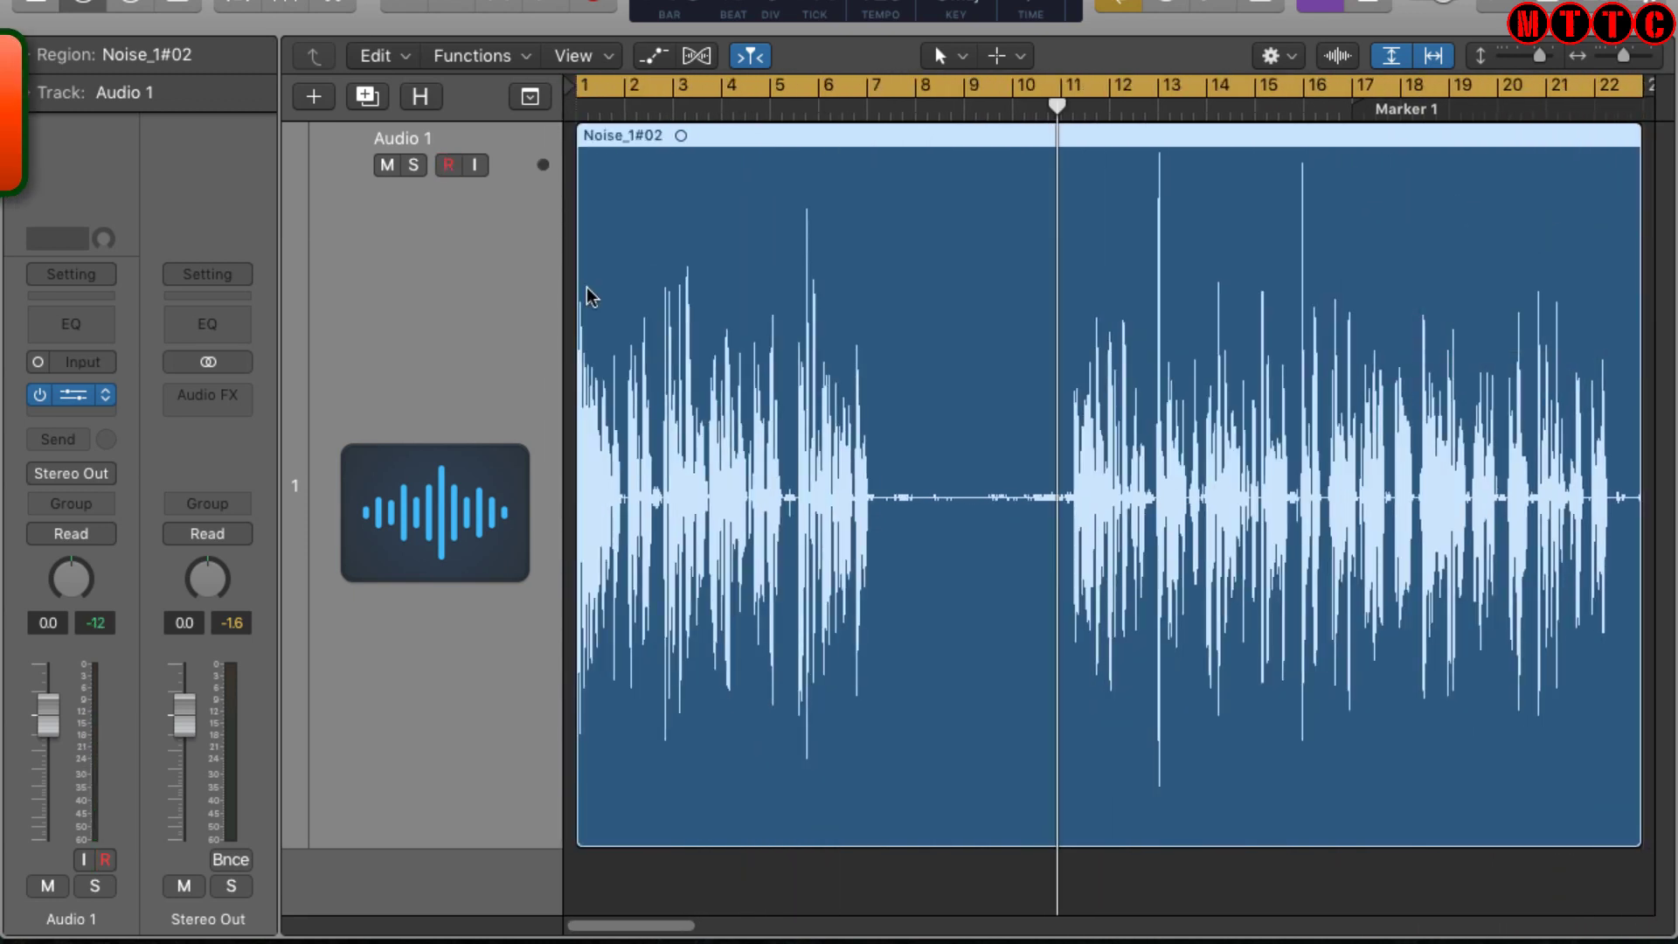
{"action": "key", "text": "Return"}
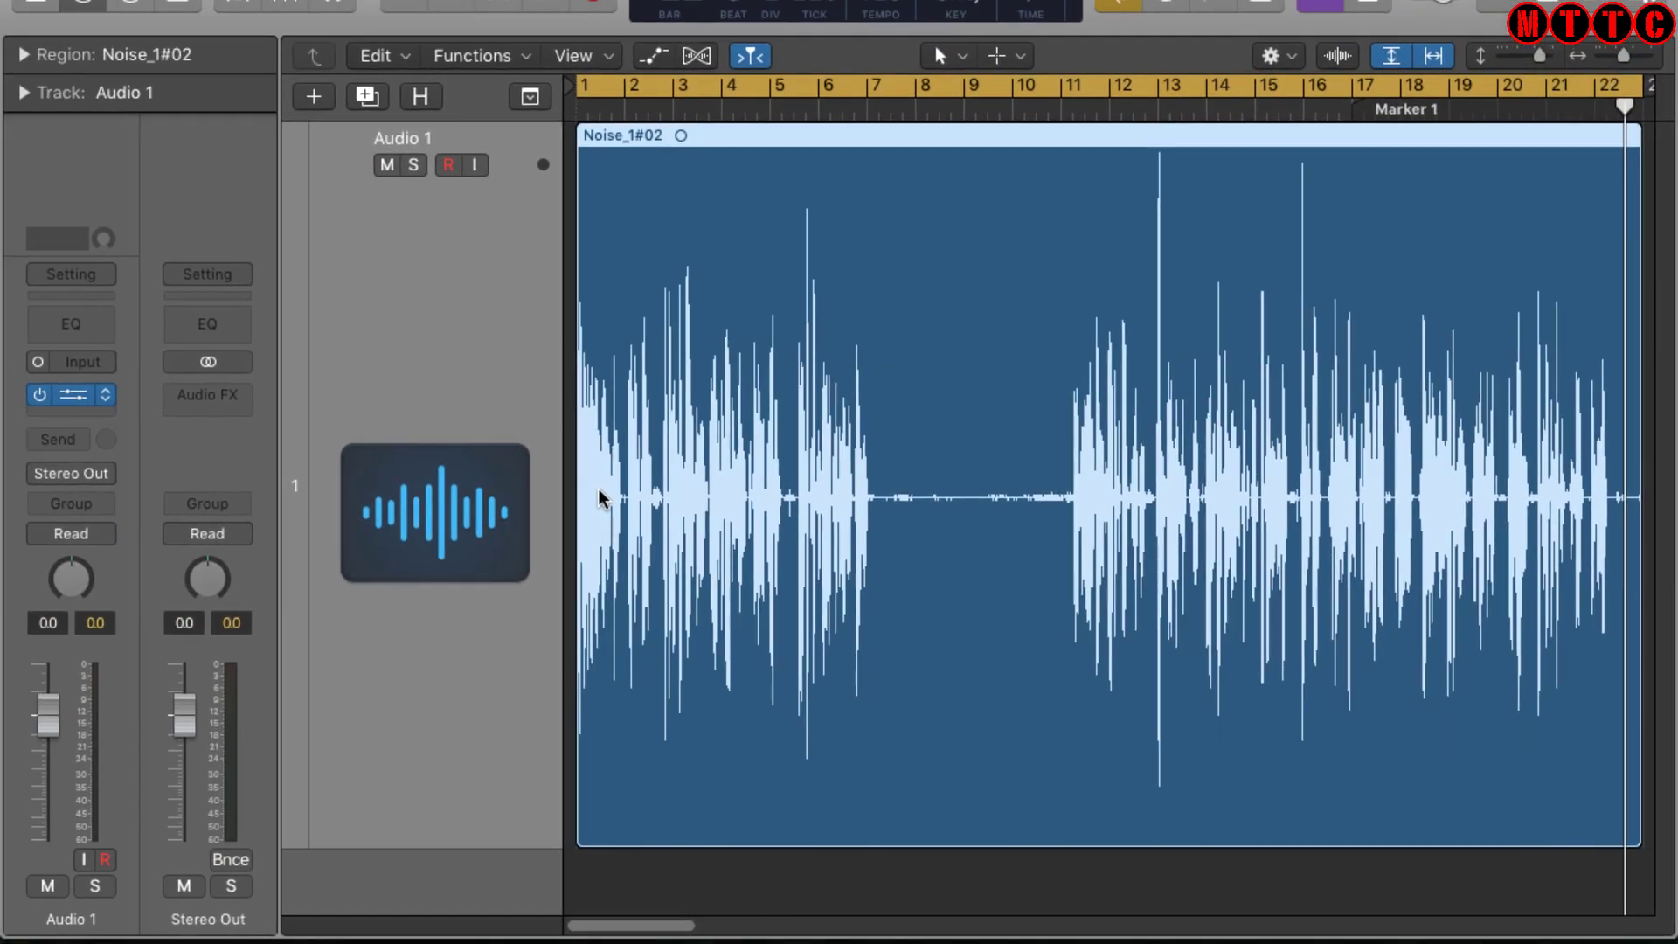
{"action": "key", "text": "space"}
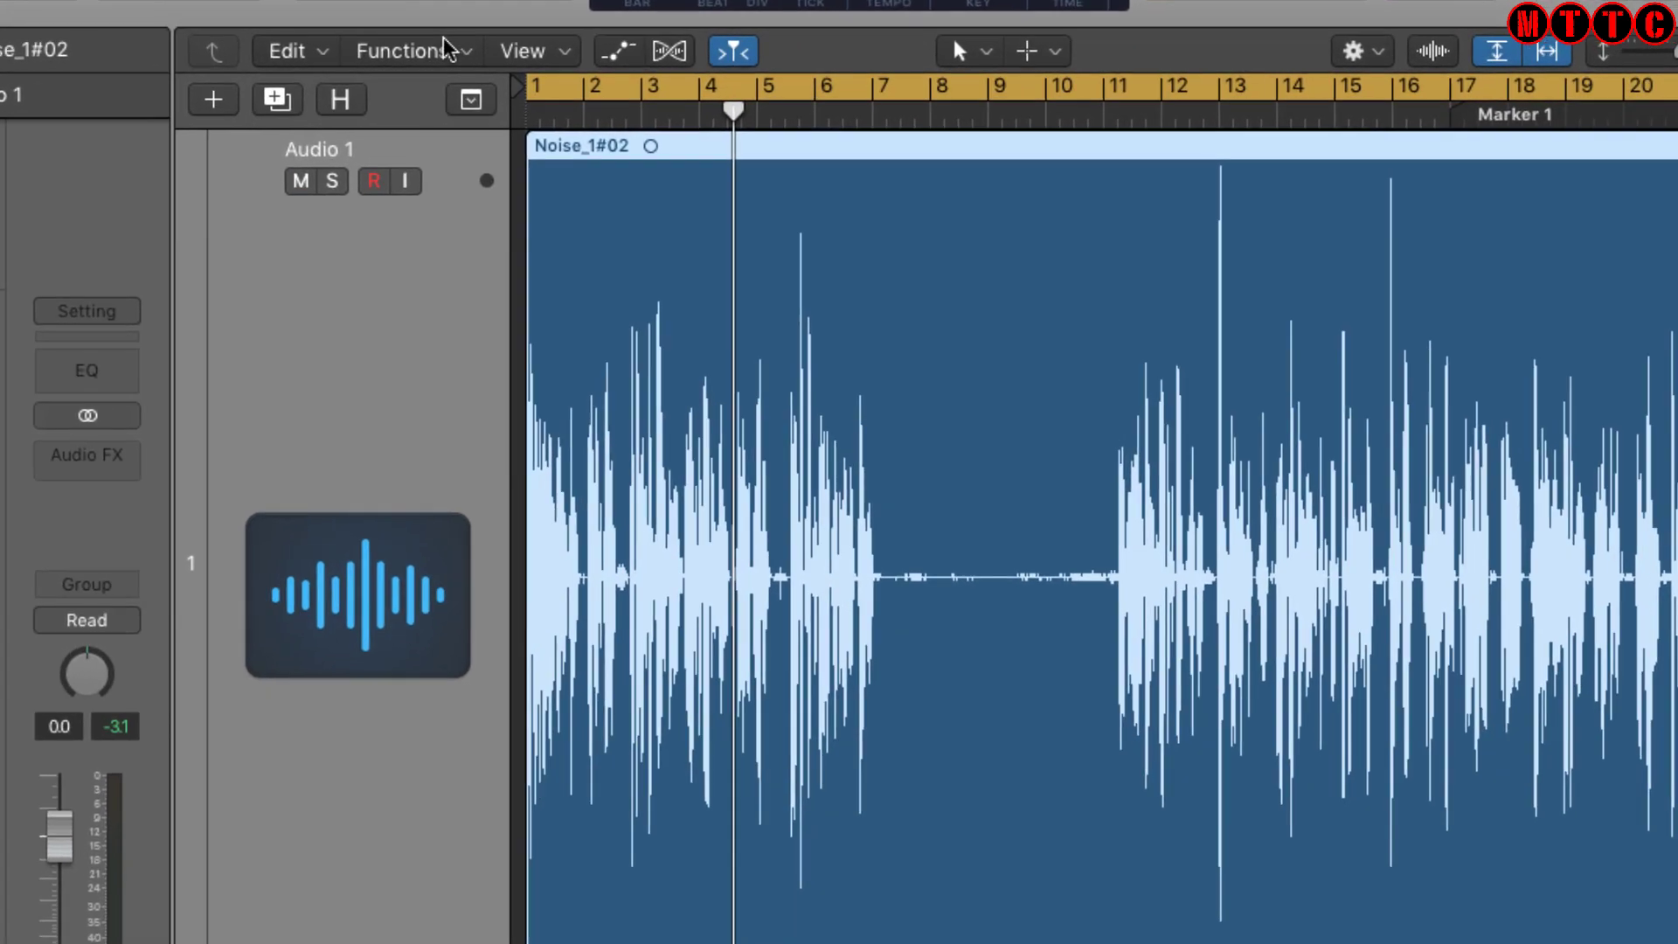
Step: Open Selection-based Processing for the Noise_1#02 region and load the Noise Suppression Expander channel strip setting from the Utility presets
{"action": "left_click", "coordinate": [472, 56]}
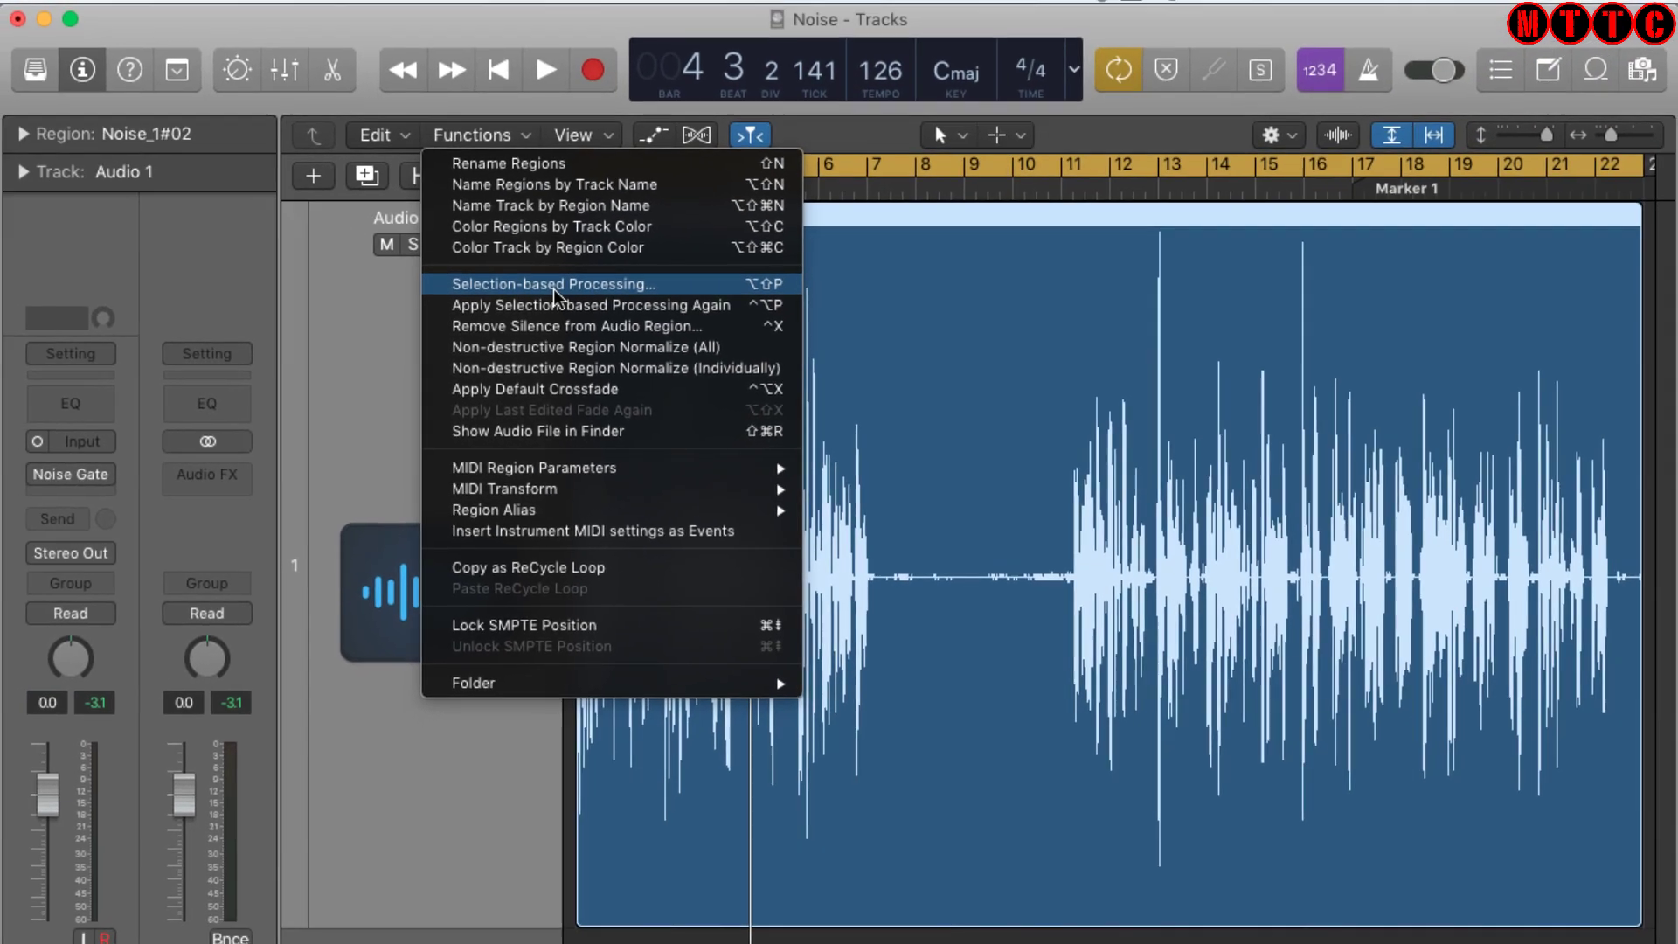
{"action": "left_click", "coordinate": [468, 245]}
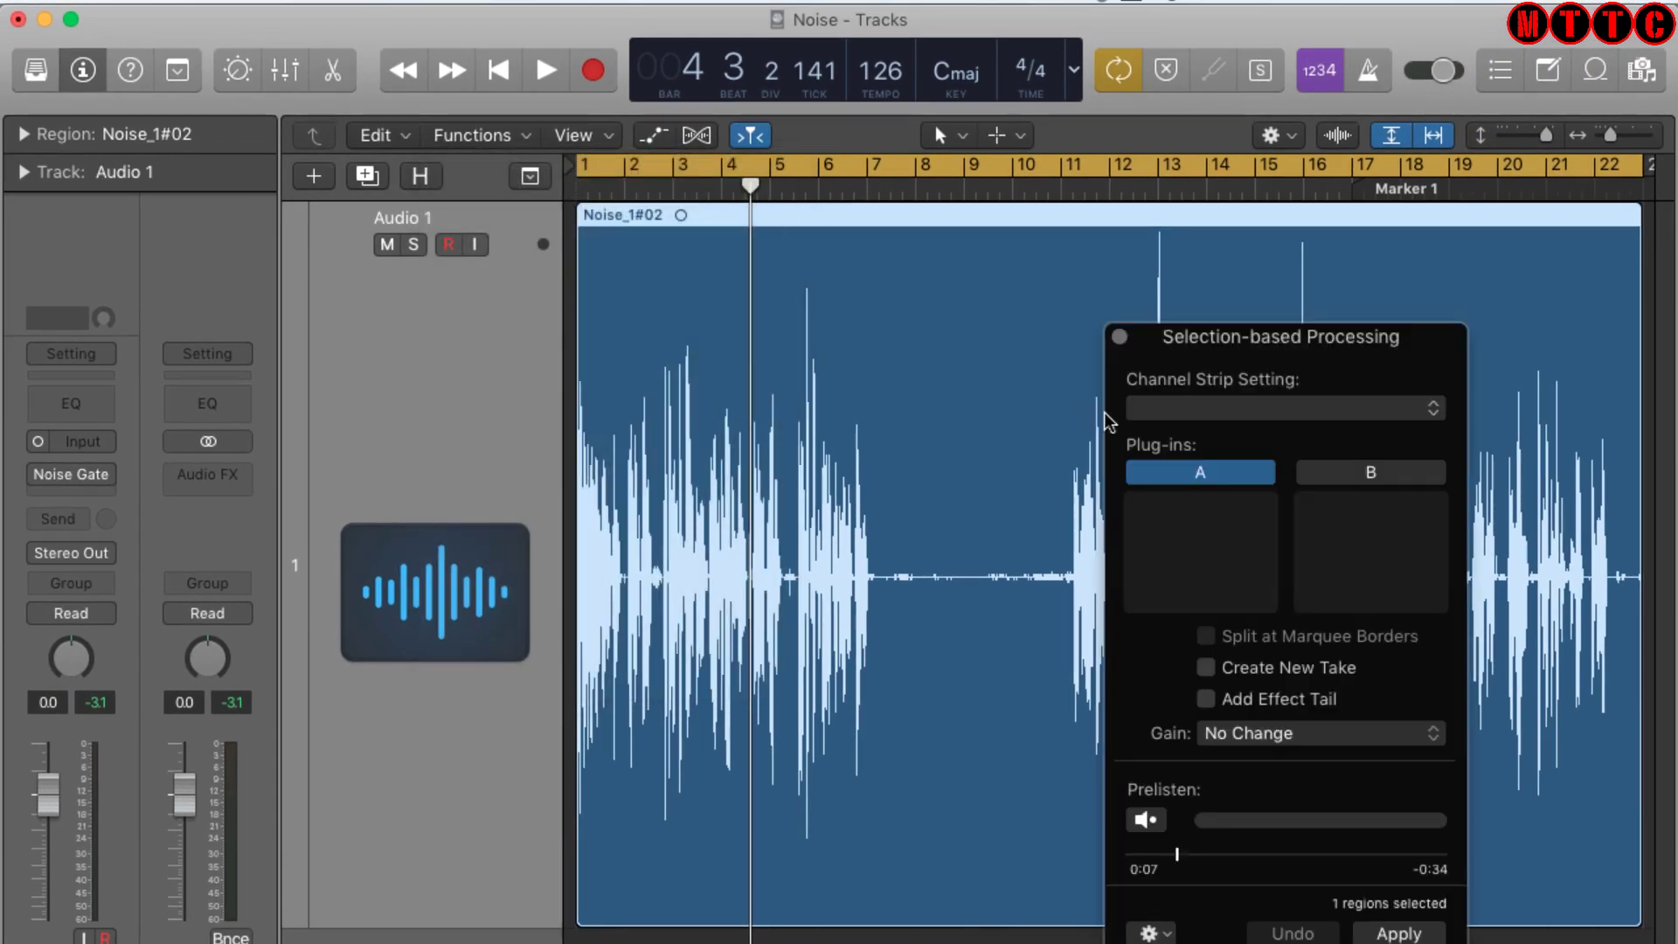
{"action": "left_click_drag", "start_coordinate": [1214, 344], "coordinate": [1024, 27]}
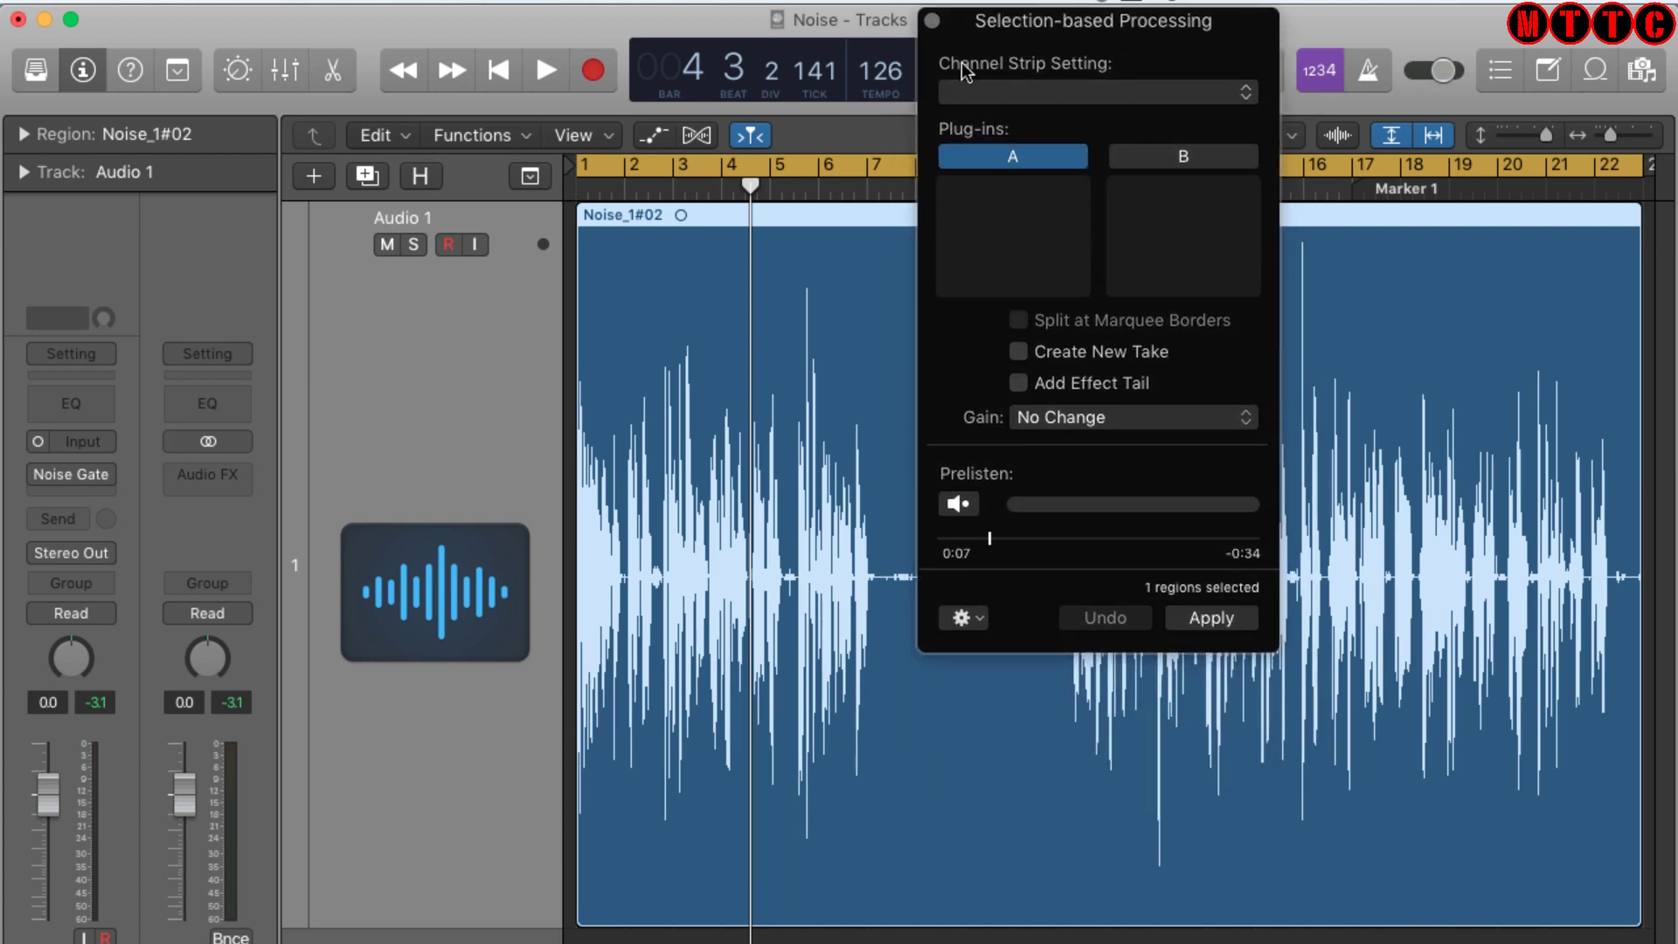
{"action": "left_click", "coordinate": [1084, 92]}
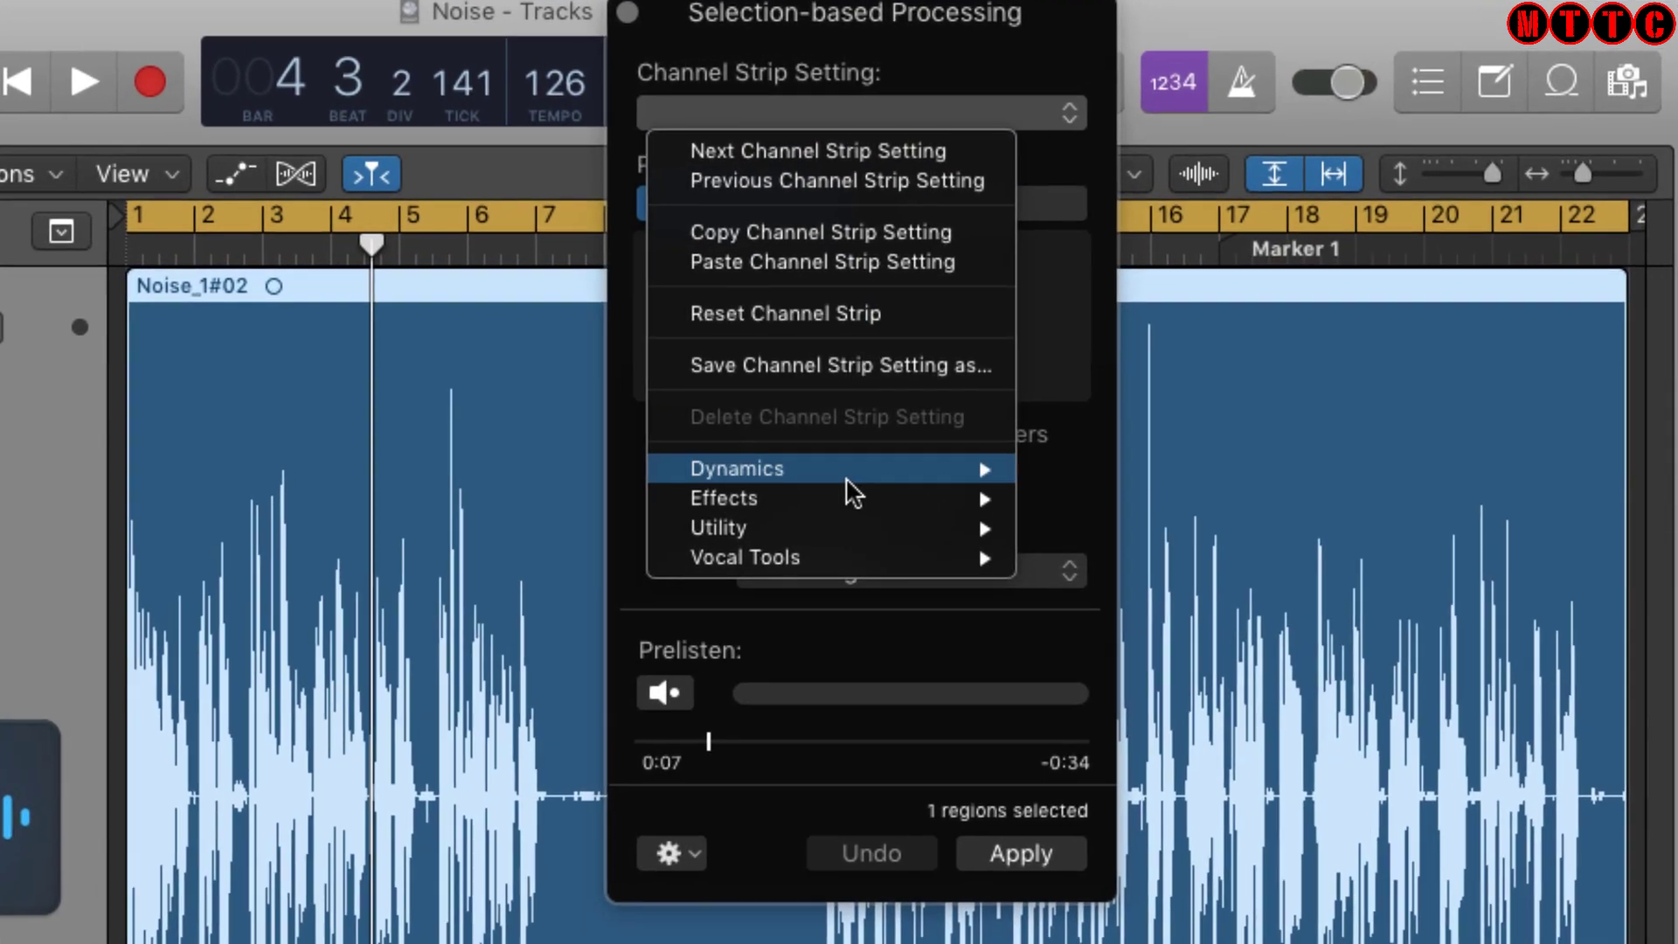
{"action": "mouse_move", "coordinate": [822, 568]}
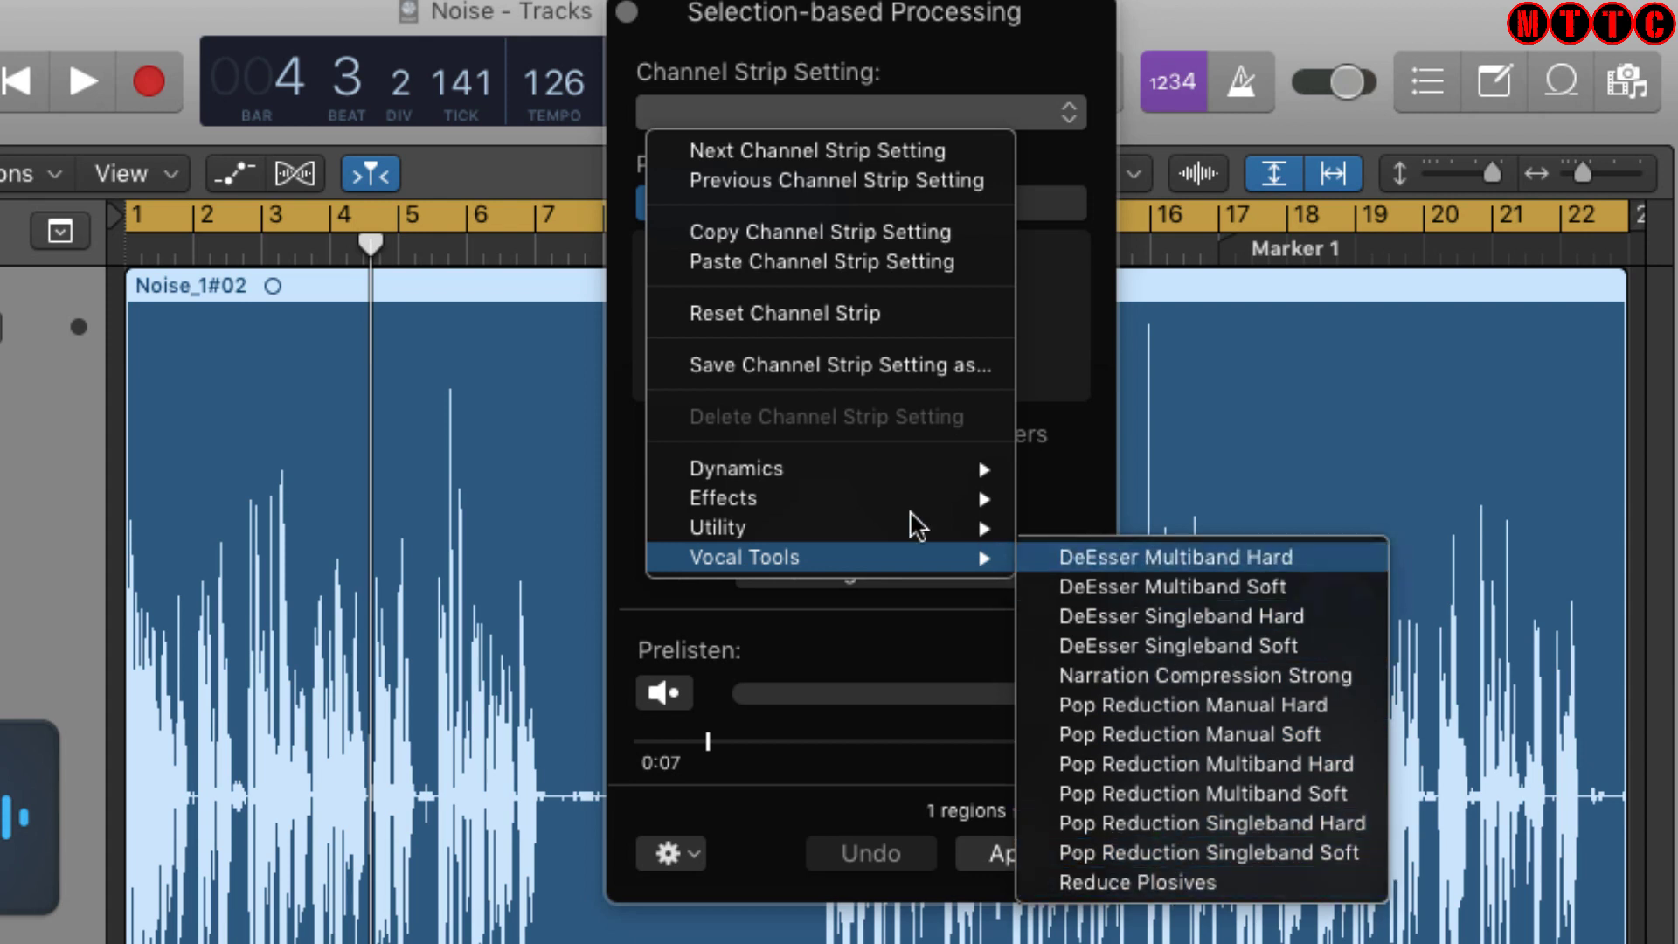
{"action": "mouse_move", "coordinate": [872, 548]}
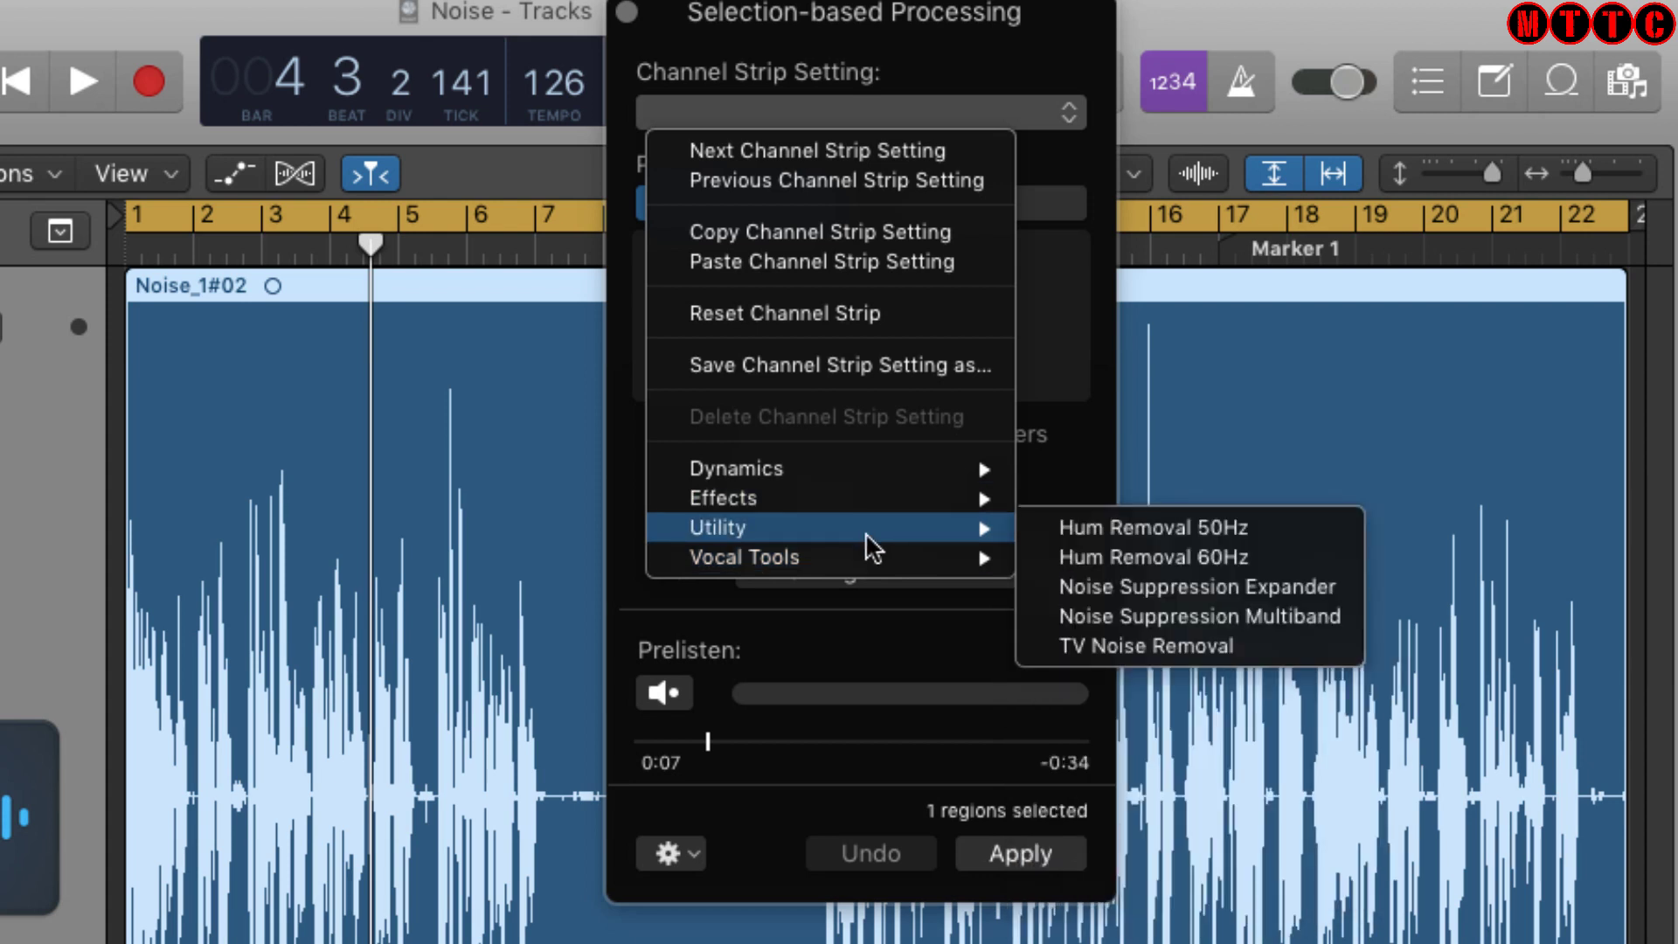
{"action": "left_click", "coordinate": [1172, 601]}
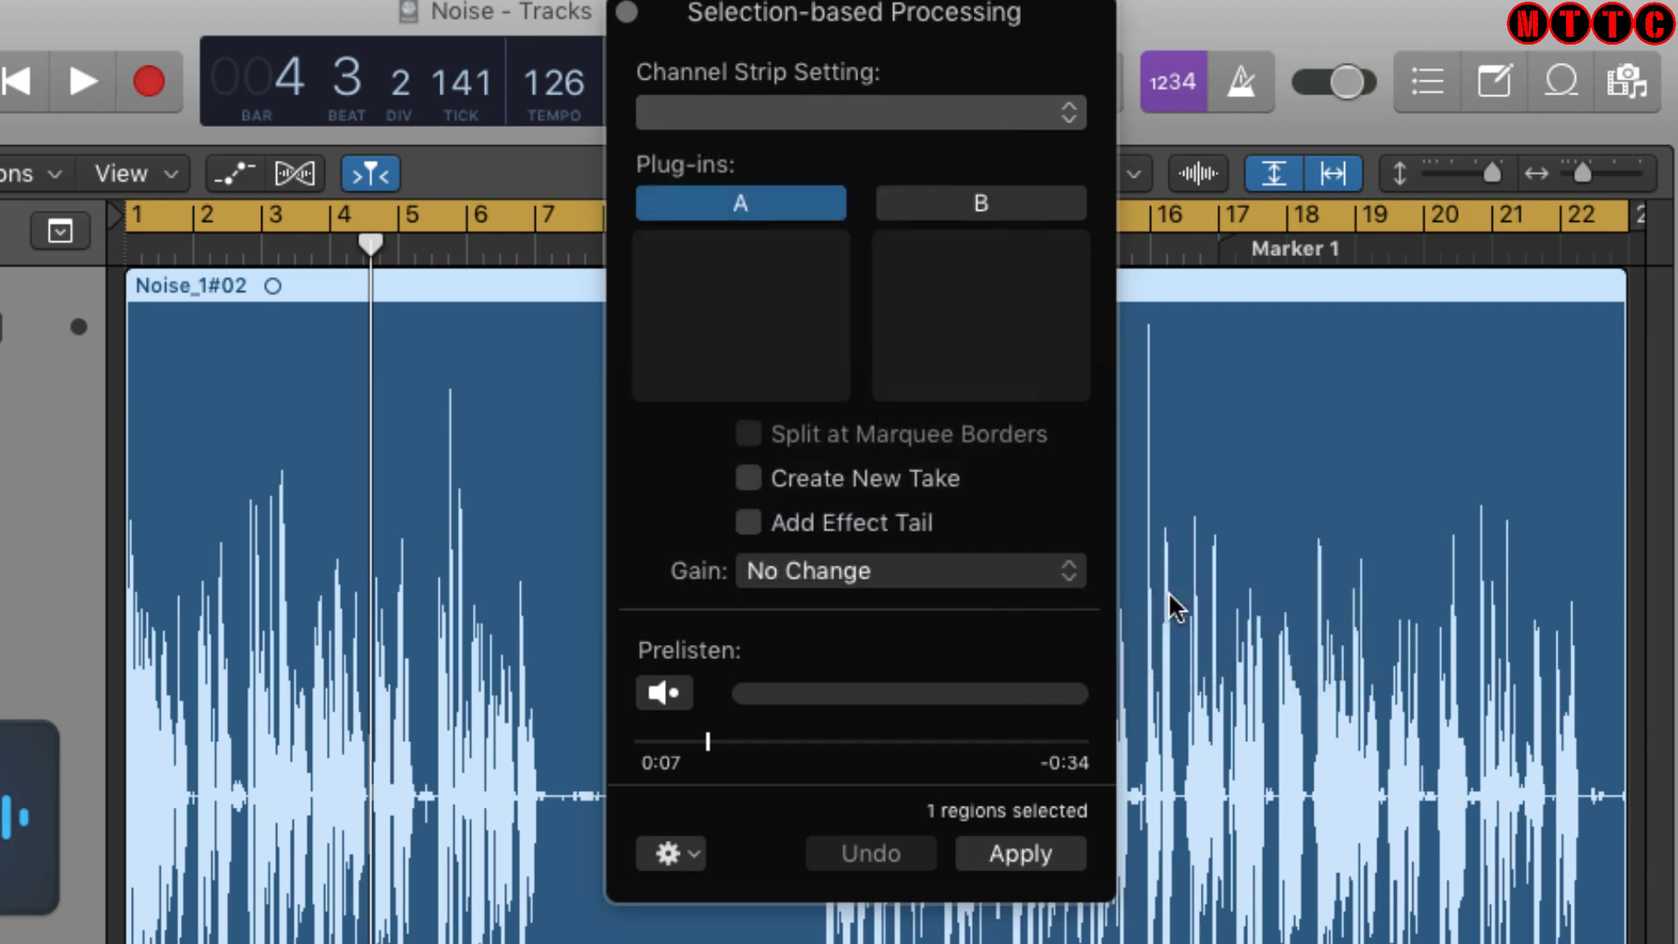
{"action": "left_click_drag", "start_coordinate": [889, 22], "coordinate": [785, 22]}
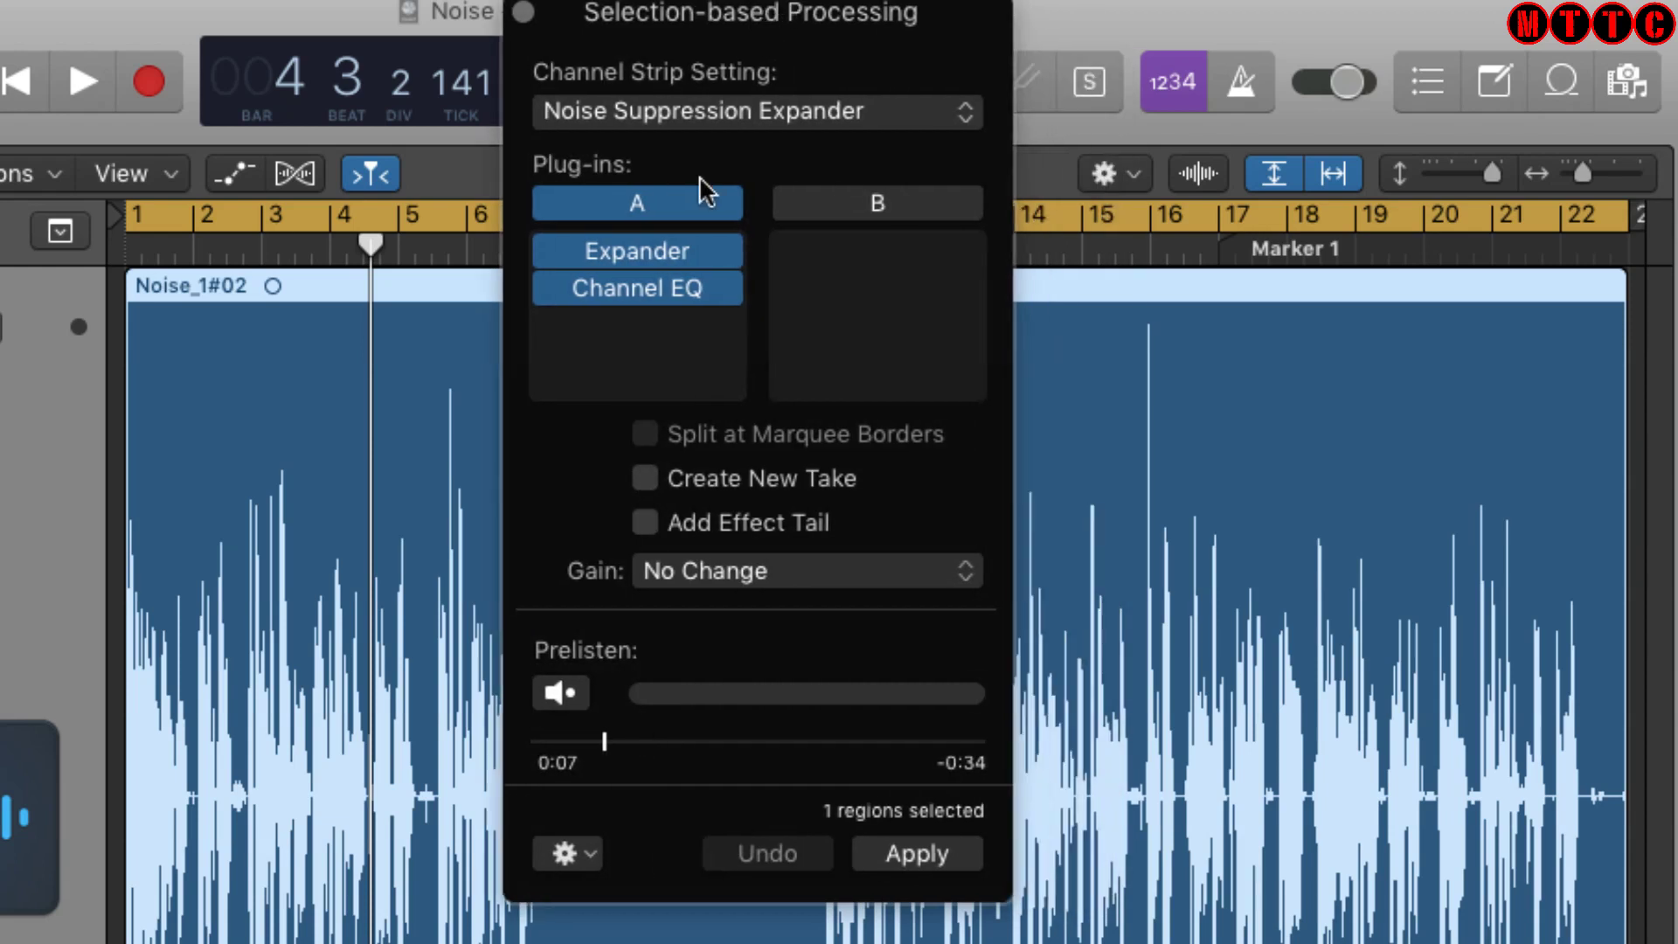
{"action": "mouse_move", "coordinate": [667, 301]}
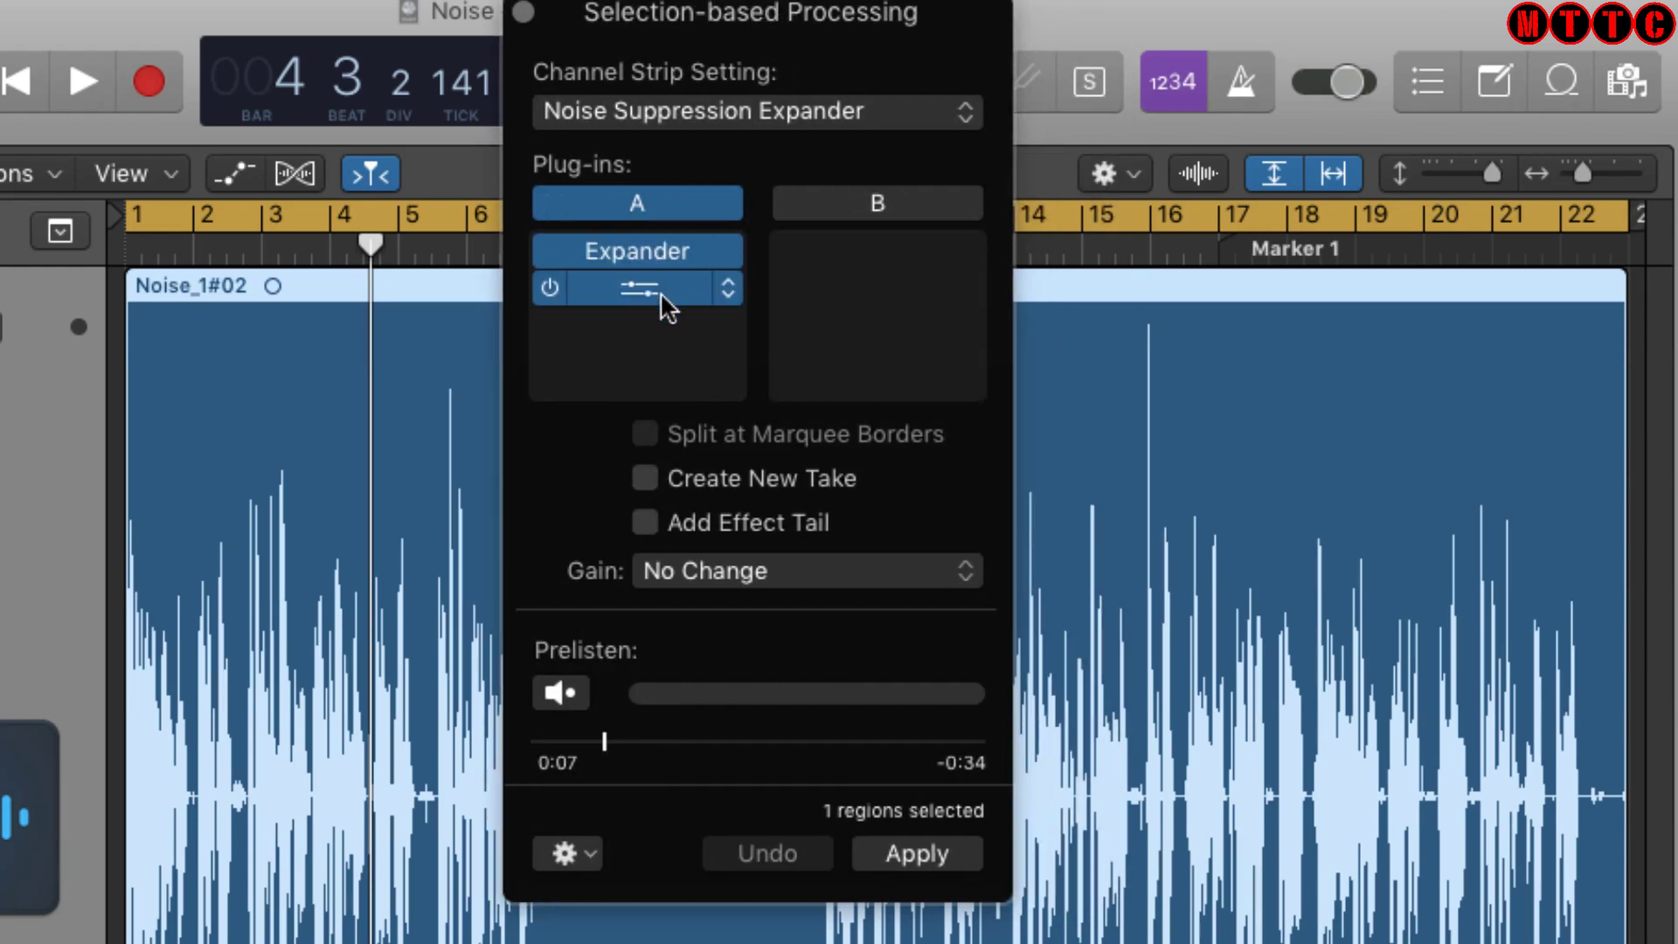
{"action": "left_click_drag", "start_coordinate": [691, 12], "coordinate": [985, 48]}
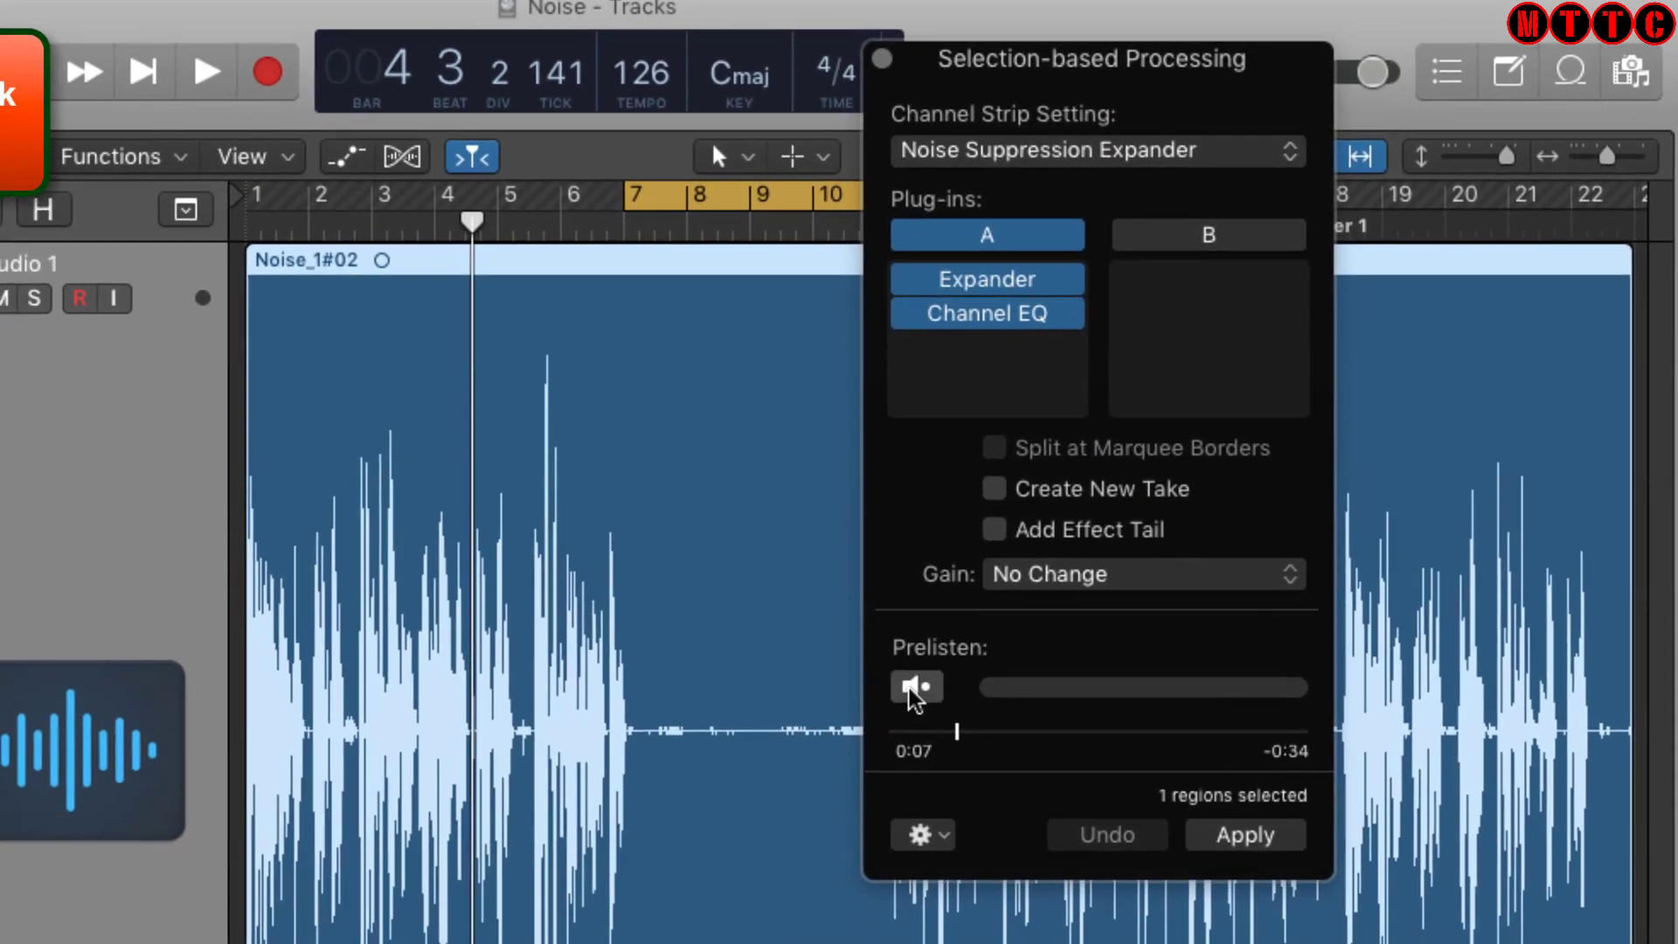
Step: Prelisten to the region through the Noise Suppression Expander setting and stop playback
{"action": "left_click", "coordinate": [855, 746]}
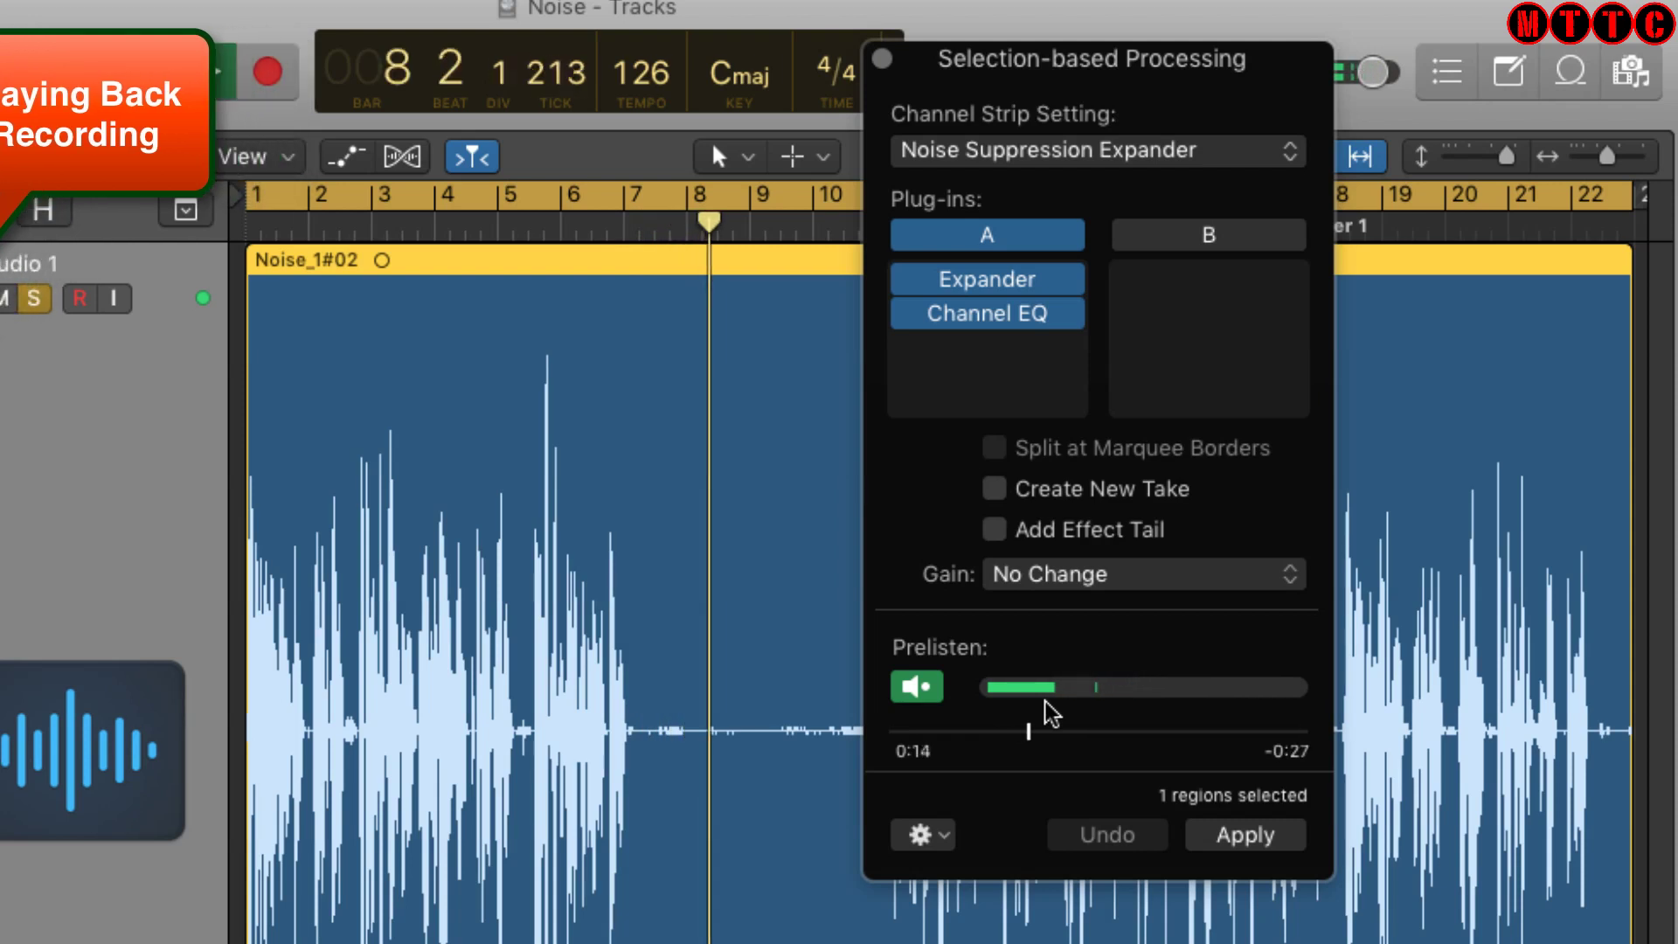
{"action": "key", "text": "space"}
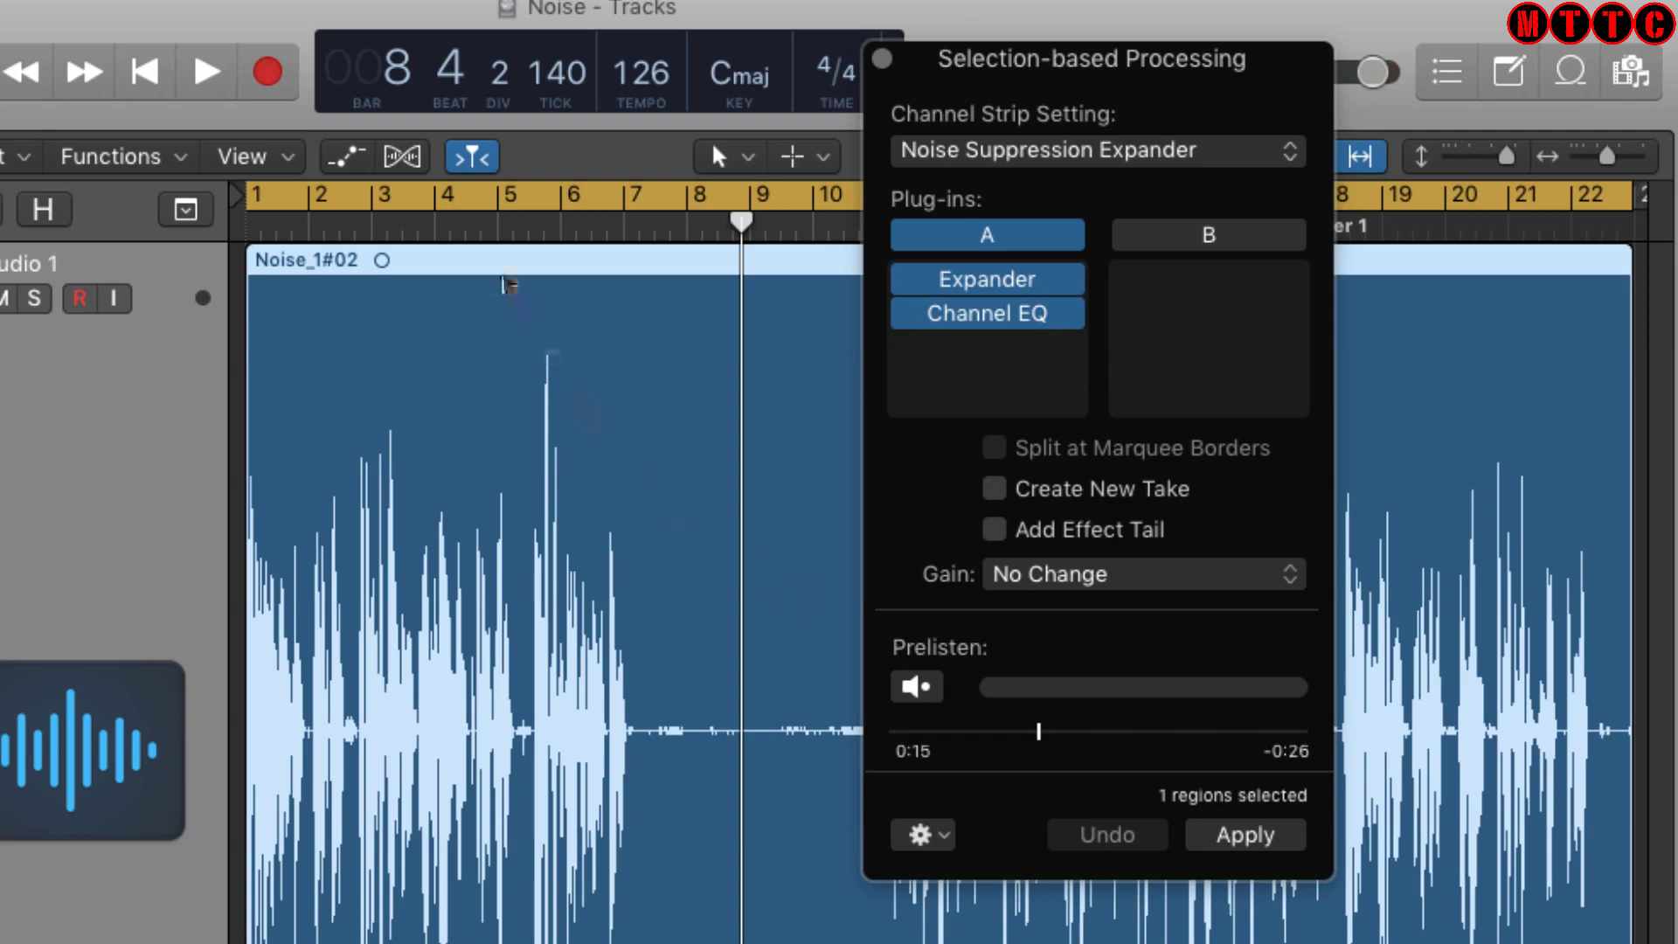
{"action": "left_click", "coordinate": [206, 76]}
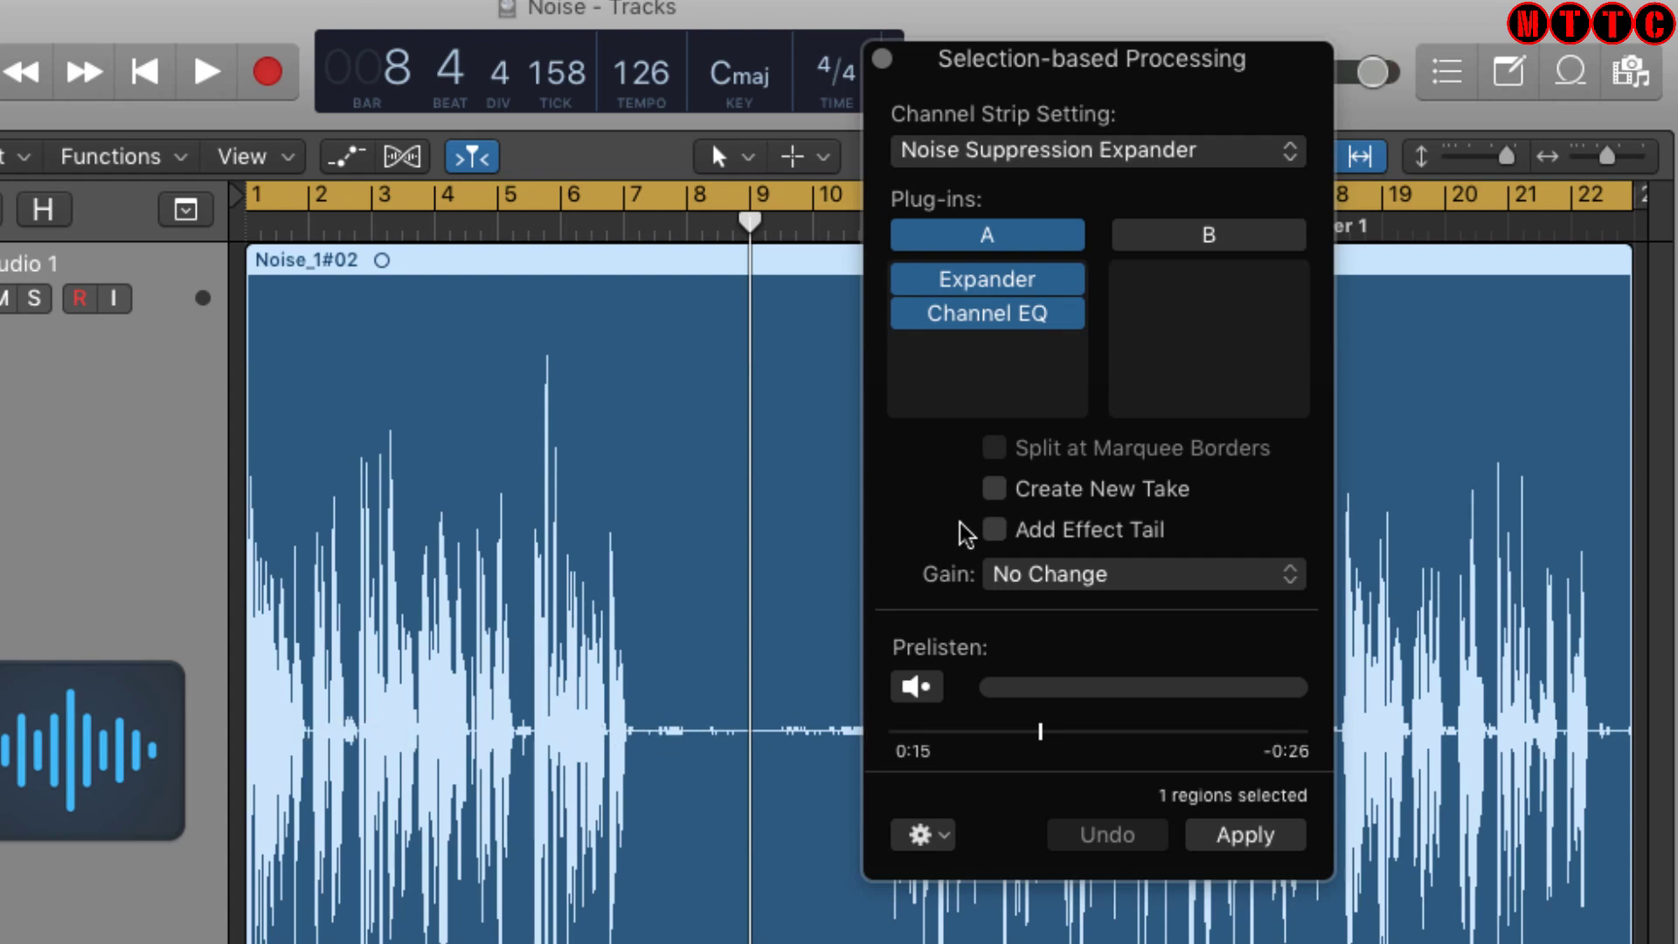
{"action": "left_click", "coordinate": [911, 688]}
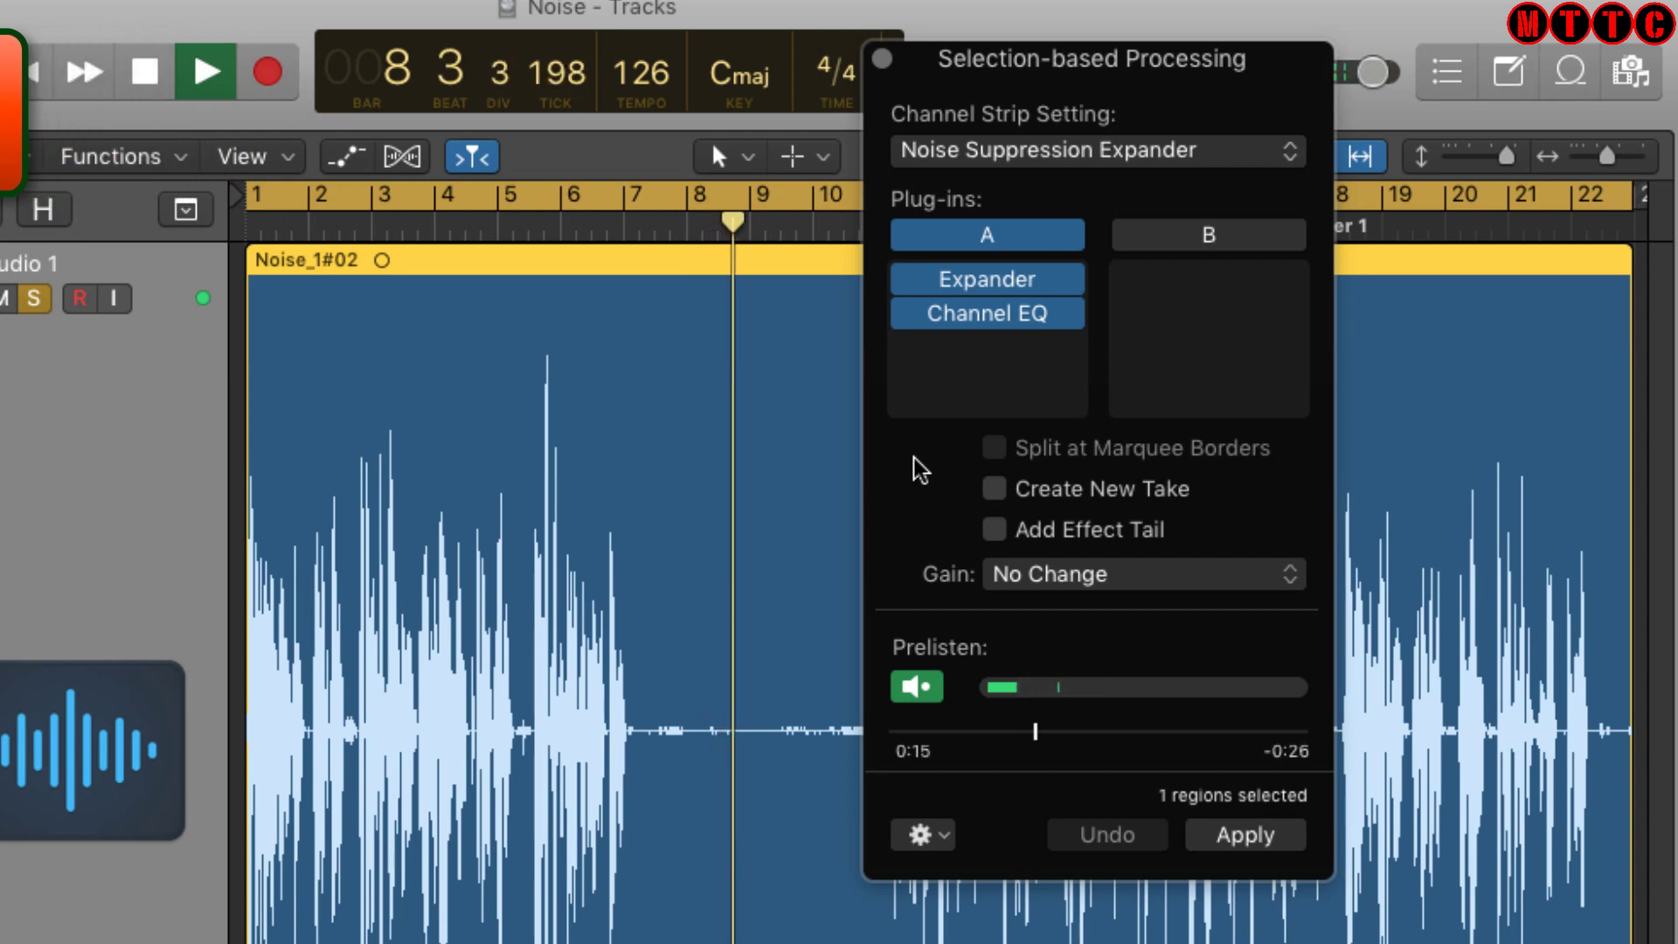
{"action": "key", "text": "space"}
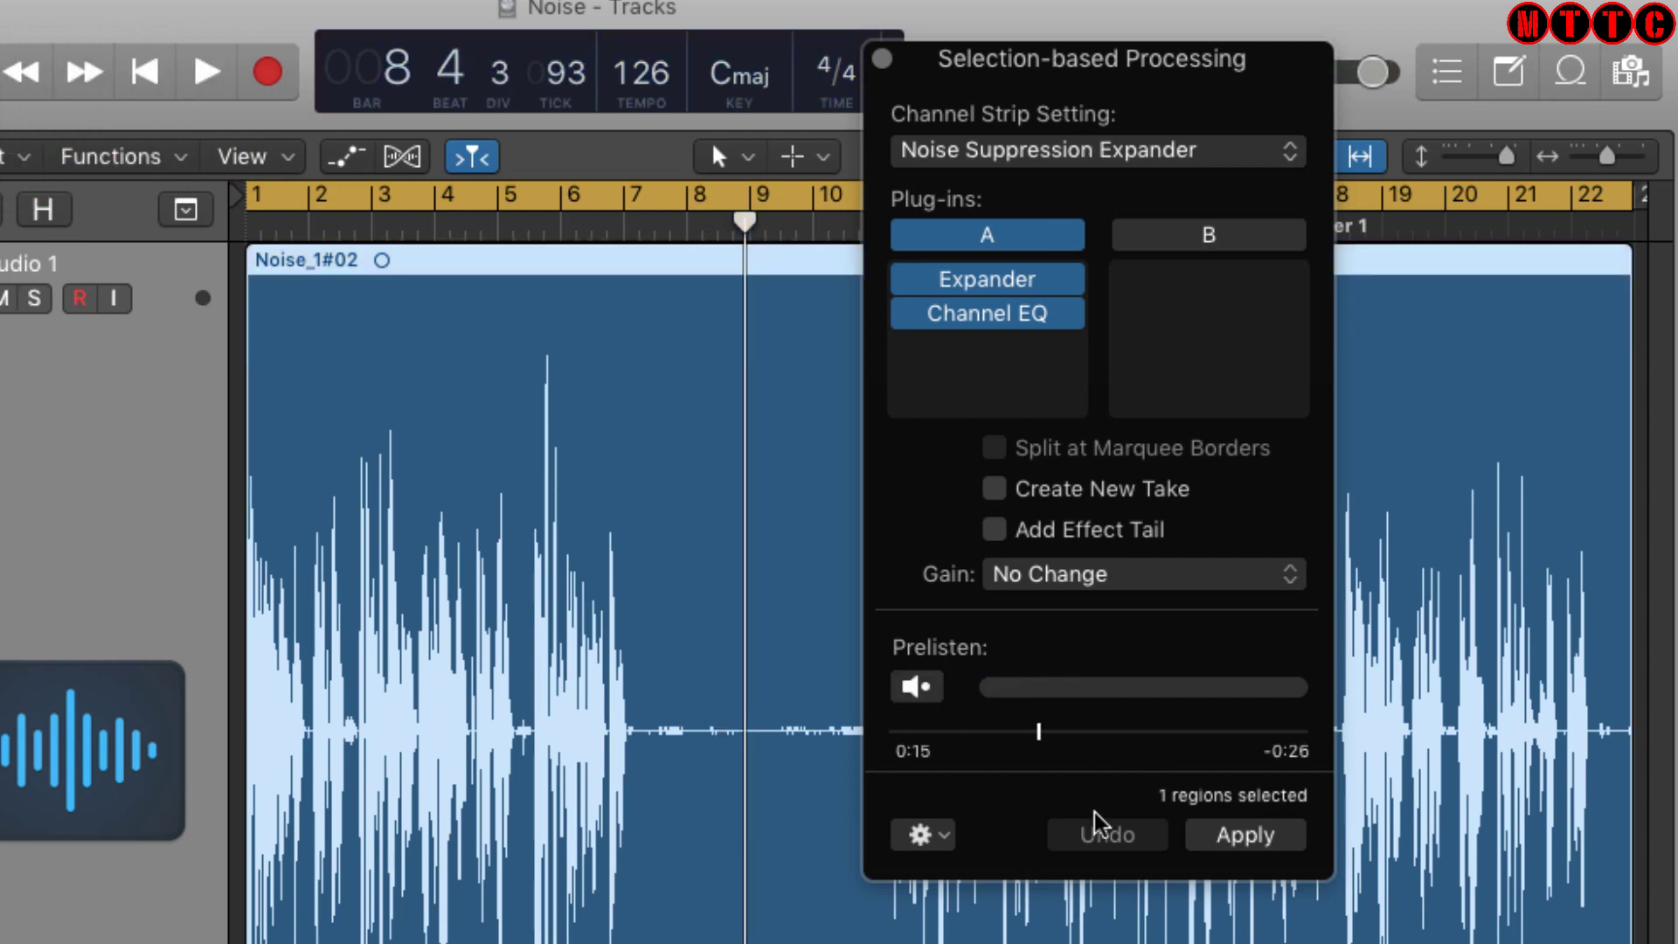
Step: Apply the Noise Suppression Expander processing to the region and play the processed audio from the beginning
{"action": "left_click", "coordinate": [1242, 839]}
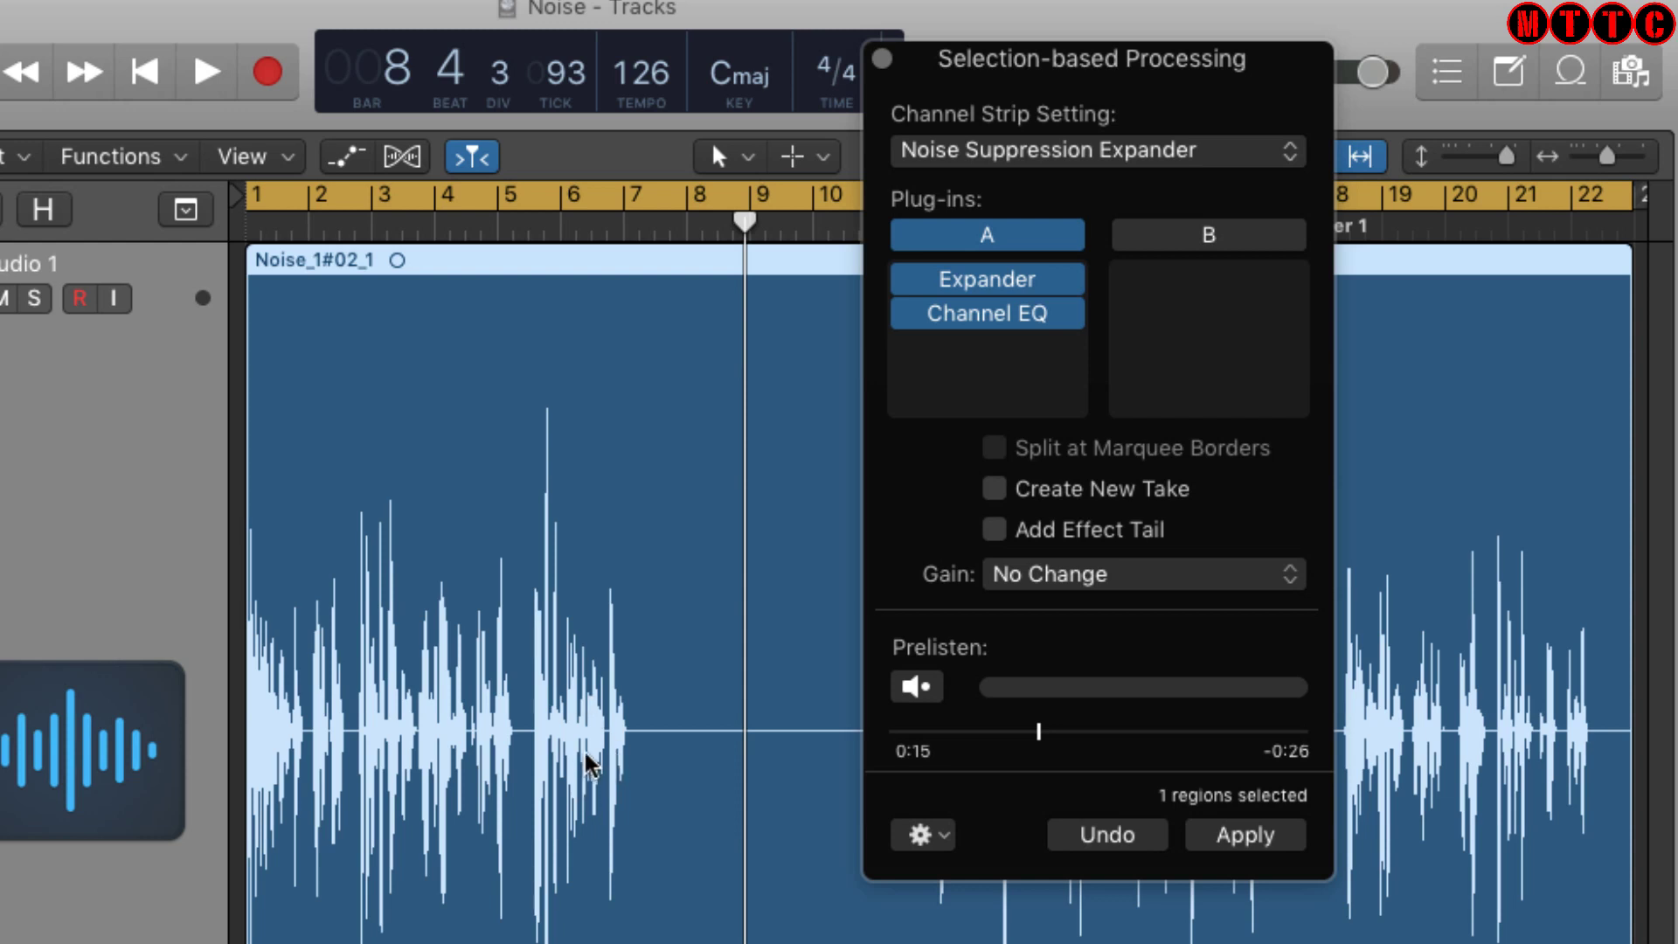
{"action": "key", "text": "Return"}
{"action": "key", "text": "space"}
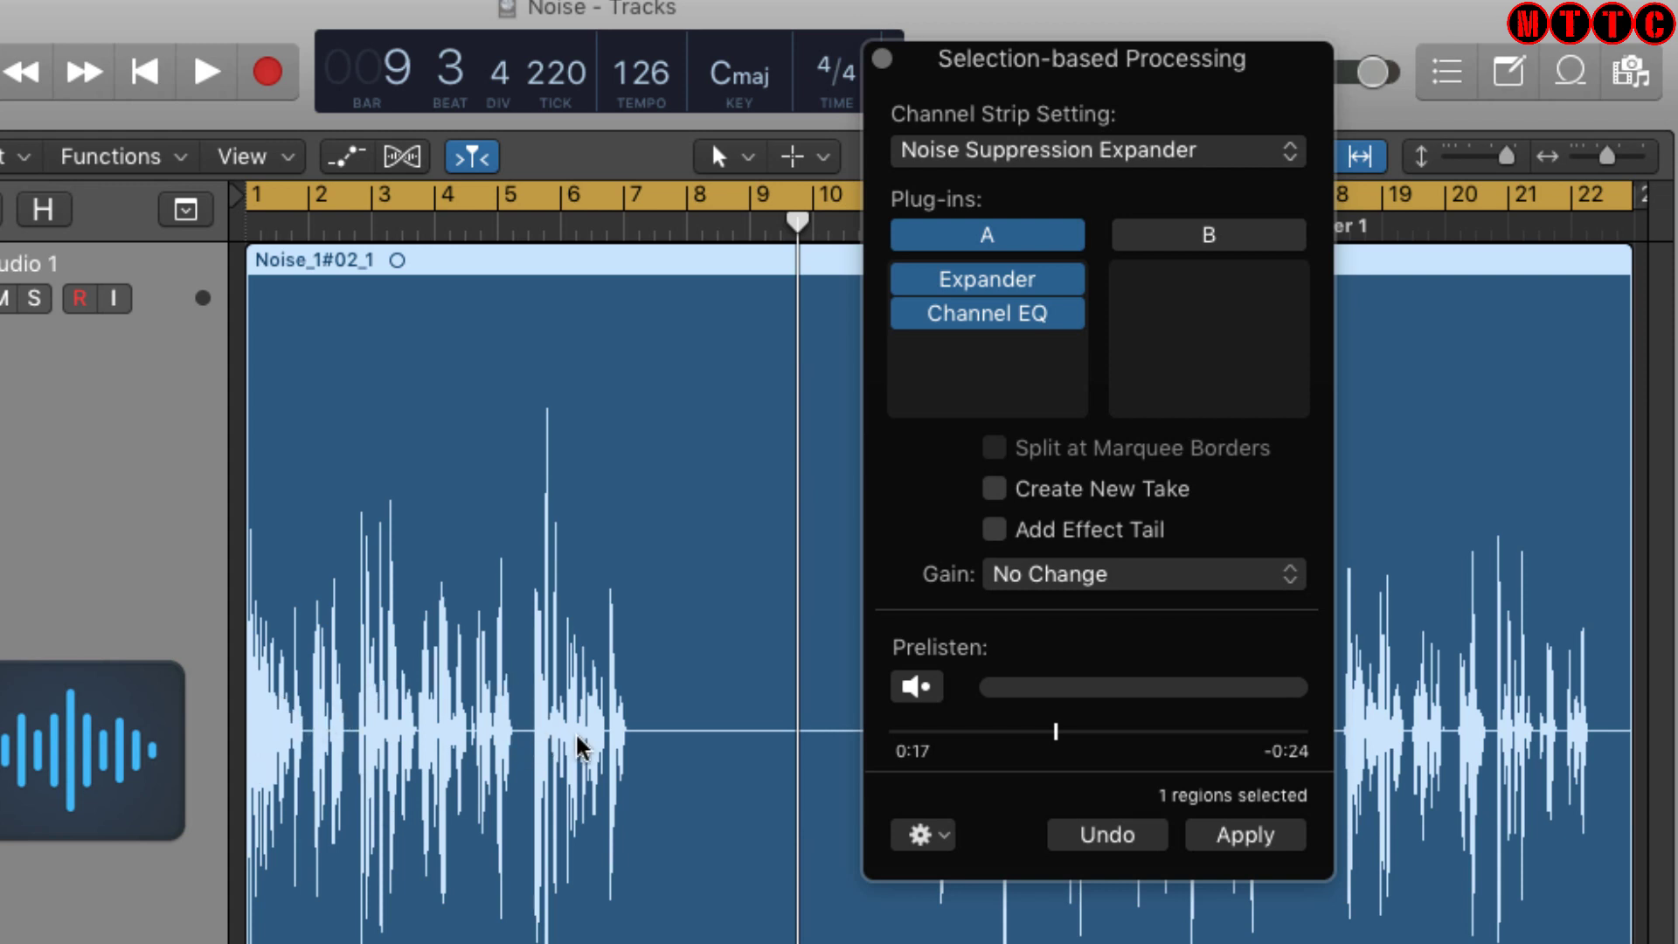
Step: Undo the applied selection-based processing and close its window
{"action": "left_click", "coordinate": [1109, 848]}
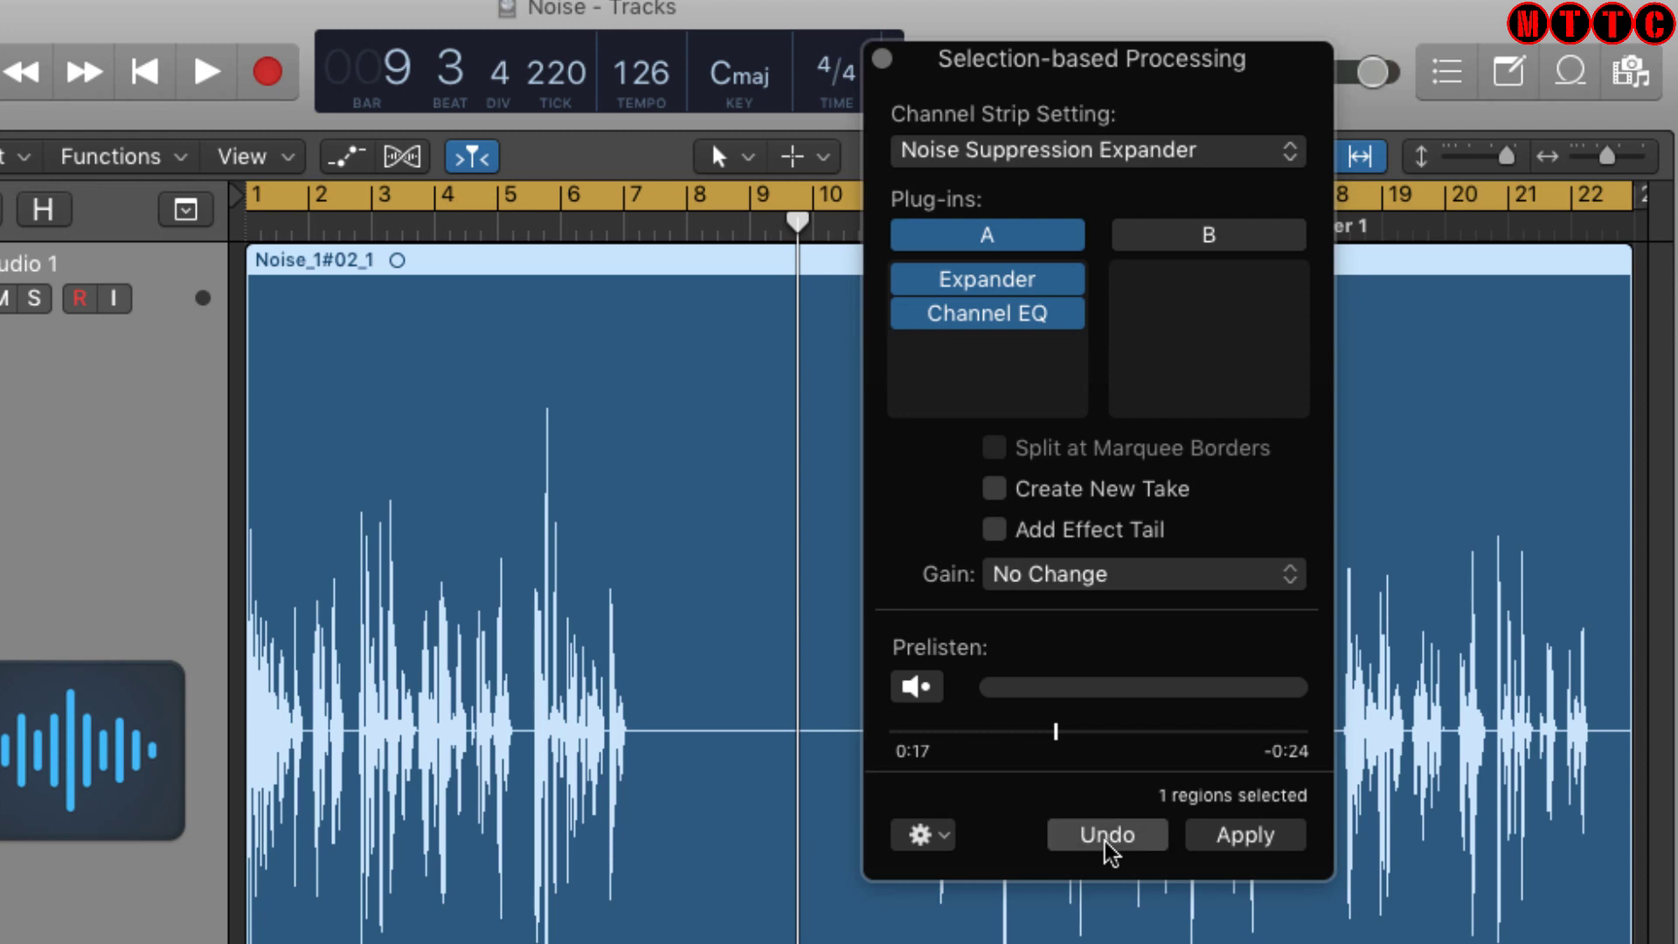
{"action": "left_click", "coordinate": [882, 58]}
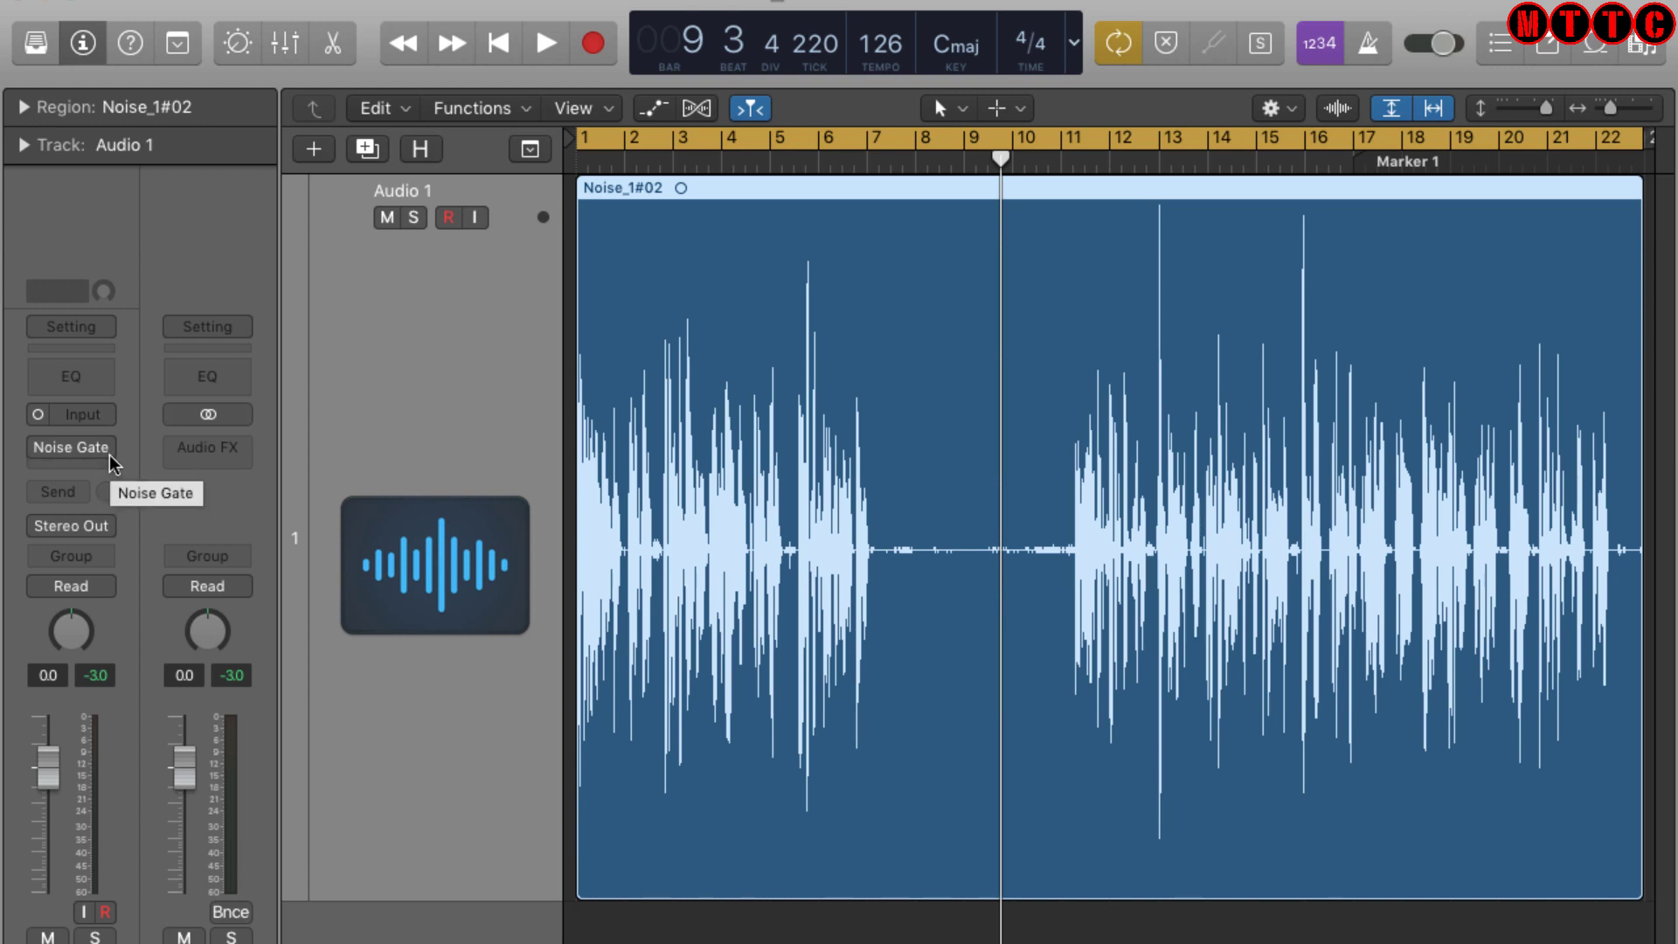
Step: Add a Channel EQ to the Audio 1 track and enable its low cut filter at 100 Hz, 24 dB/Oct
{"action": "mouse_move", "coordinate": [111, 462]}
{"action": "left_click", "coordinate": [70, 379]}
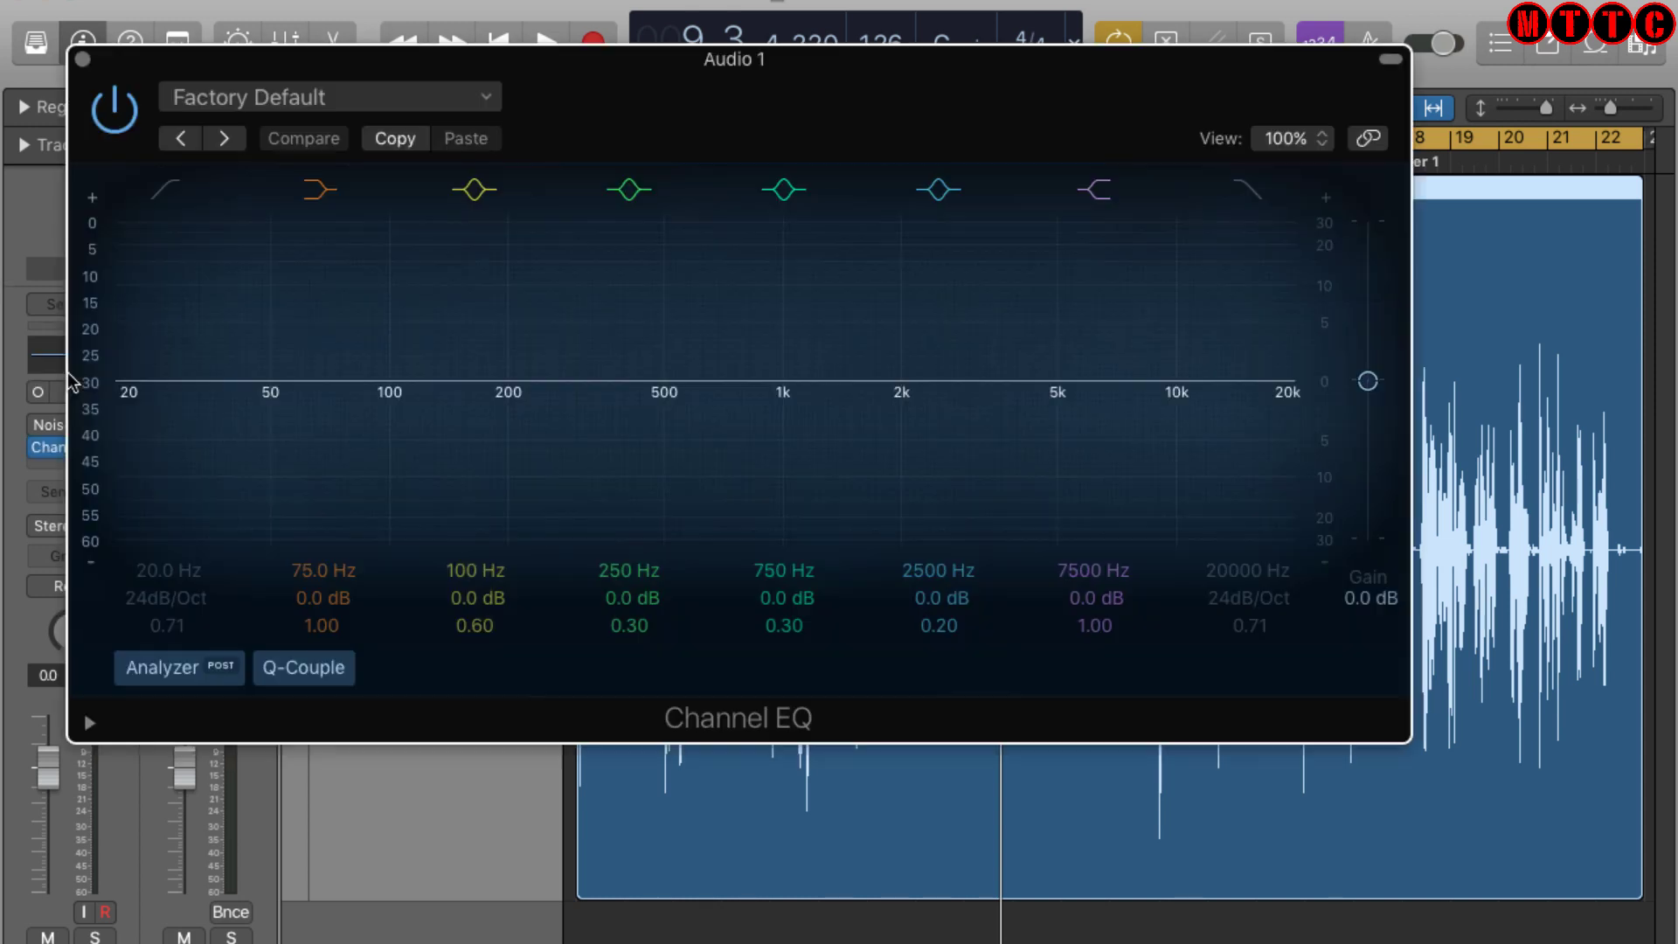
{"action": "left_click", "coordinate": [164, 194]}
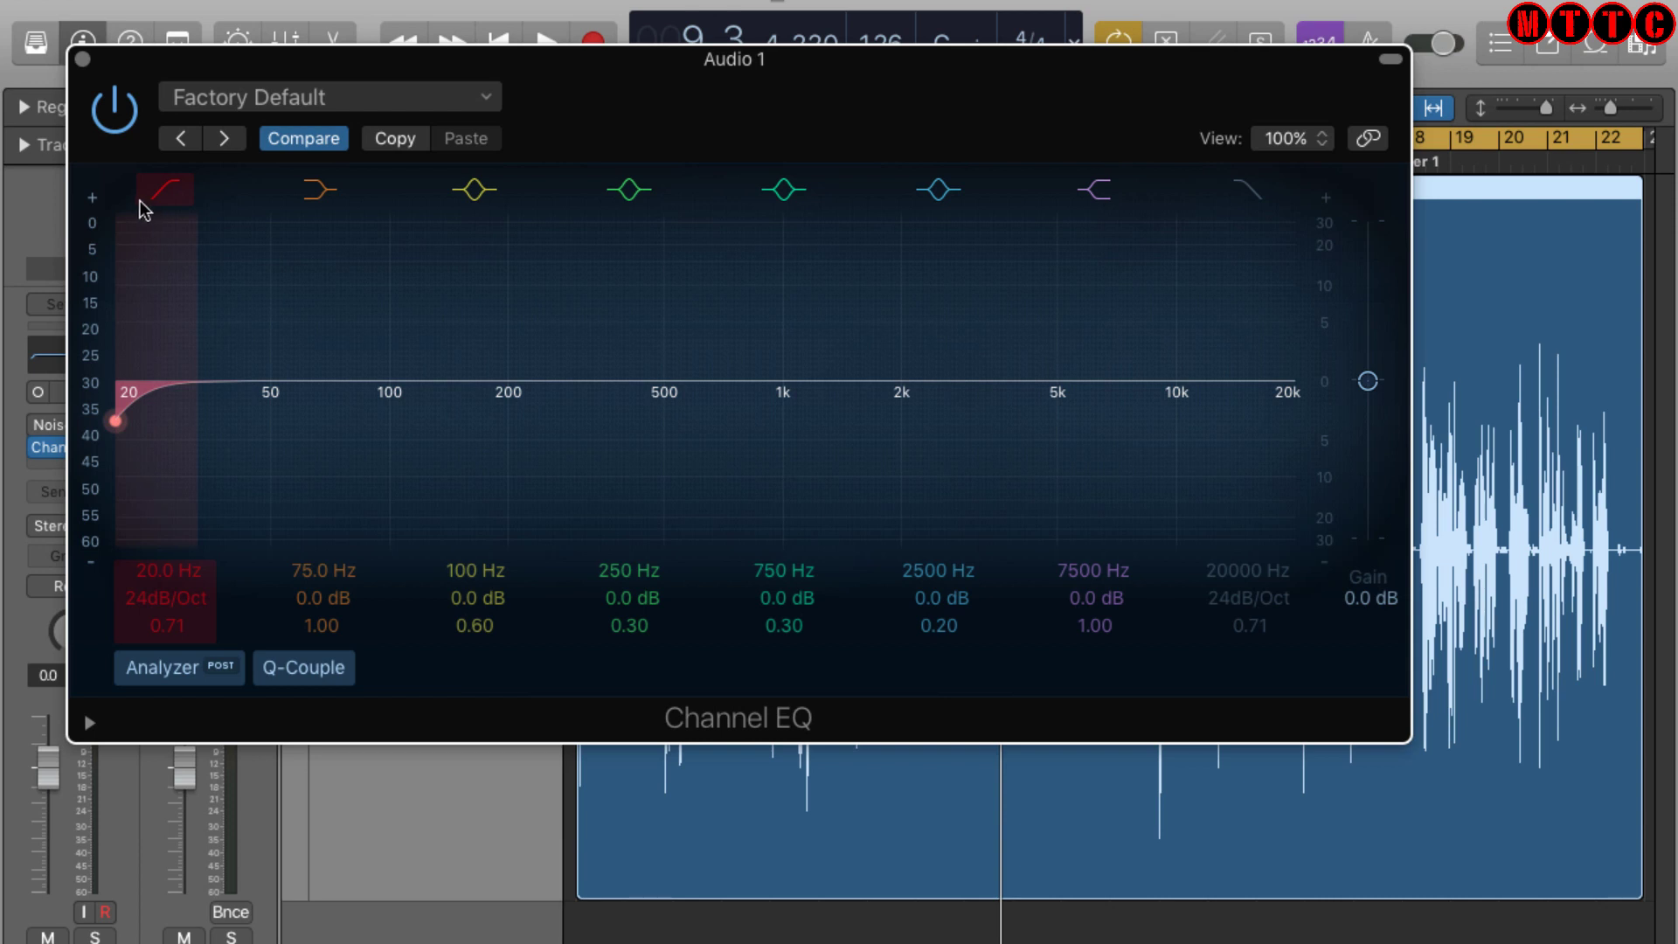
{"action": "left_click_drag", "start_coordinate": [144, 219], "coordinate": [350, 218]}
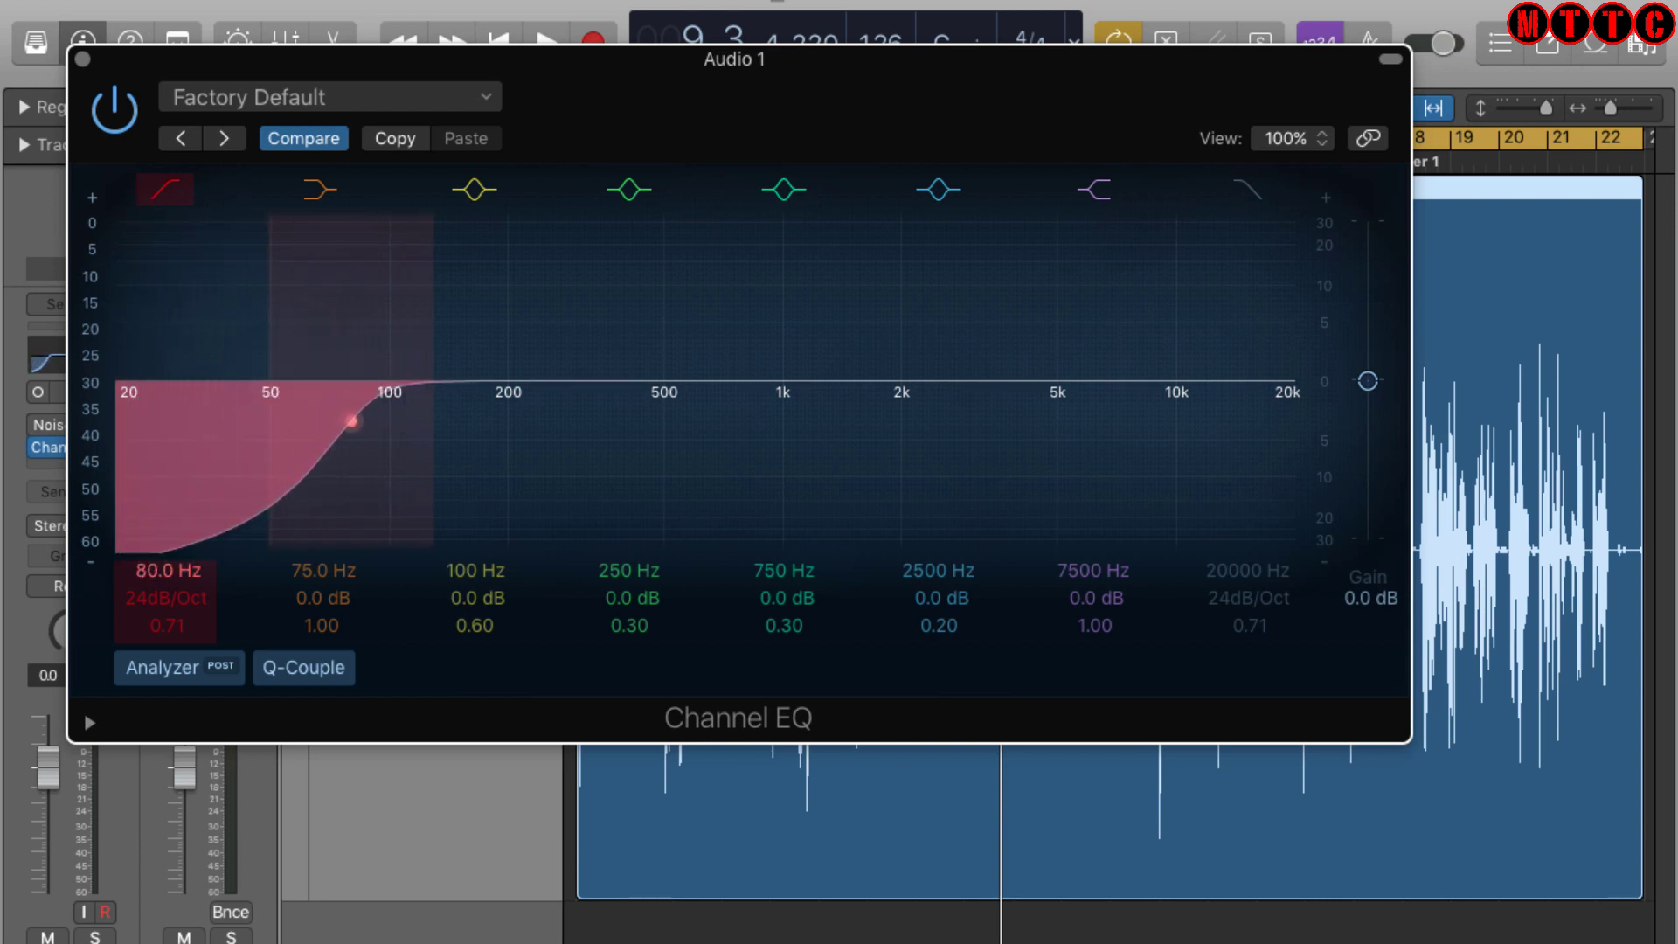
{"action": "left_click_drag", "start_coordinate": [352, 421], "coordinate": [389, 421]}
Step: Play the recording with the EQ's low cut off, play it with the low cut on, and close the Channel EQ
{"action": "left_click", "coordinate": [166, 194]}
{"action": "key", "text": "space"}
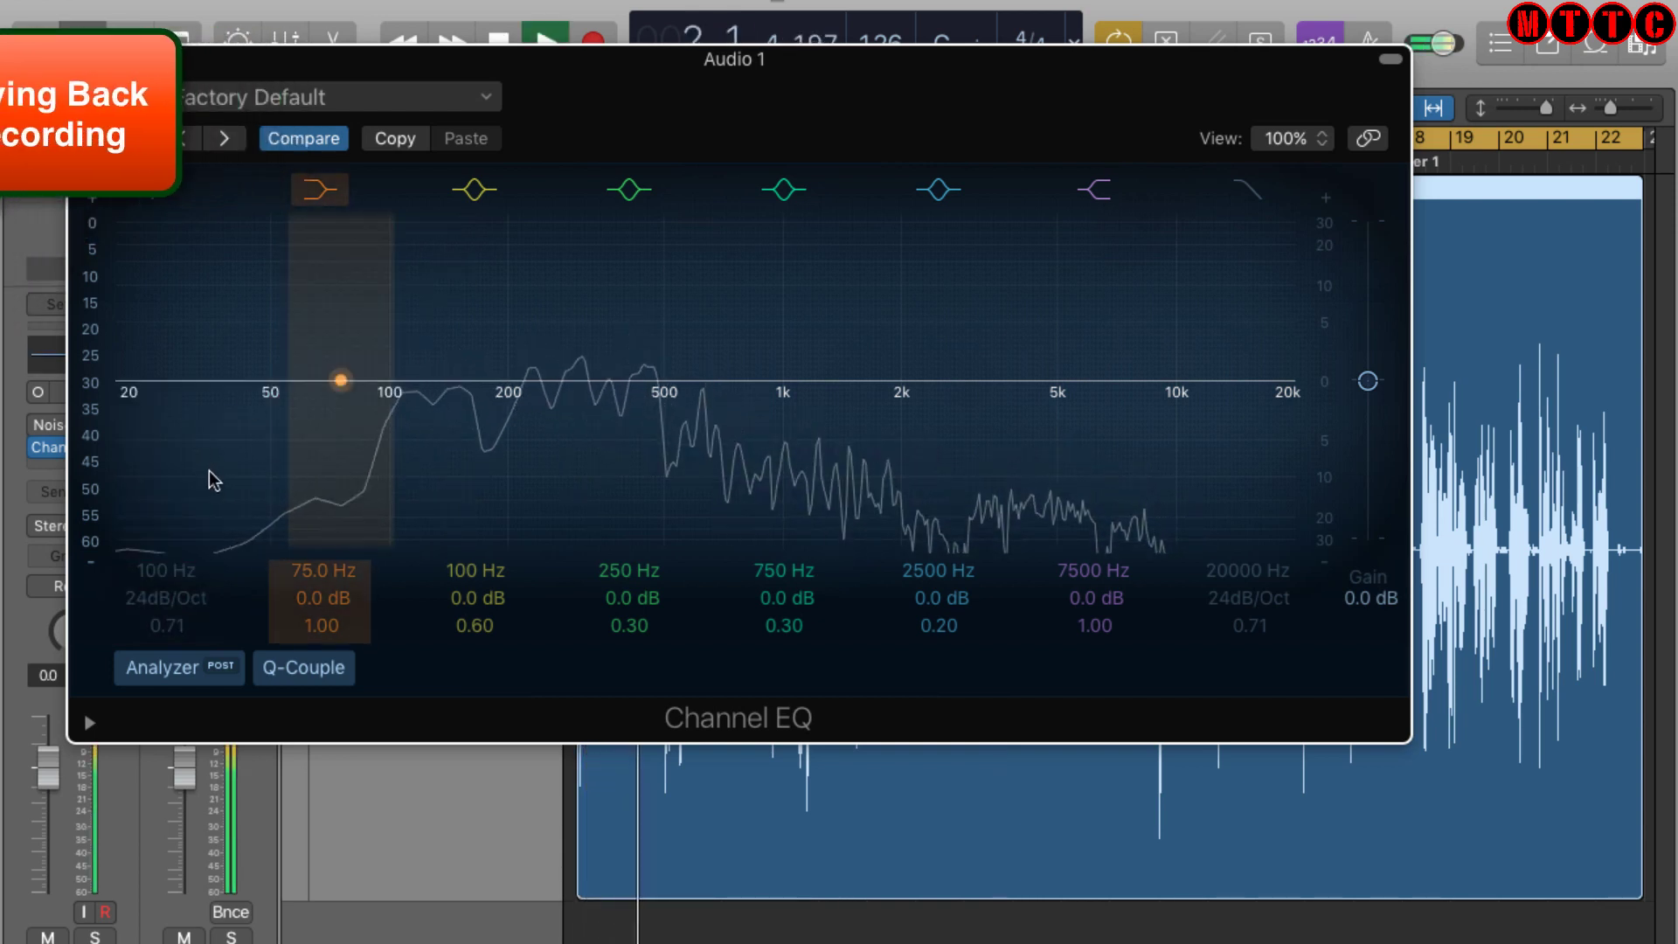
{"action": "key", "text": "space"}
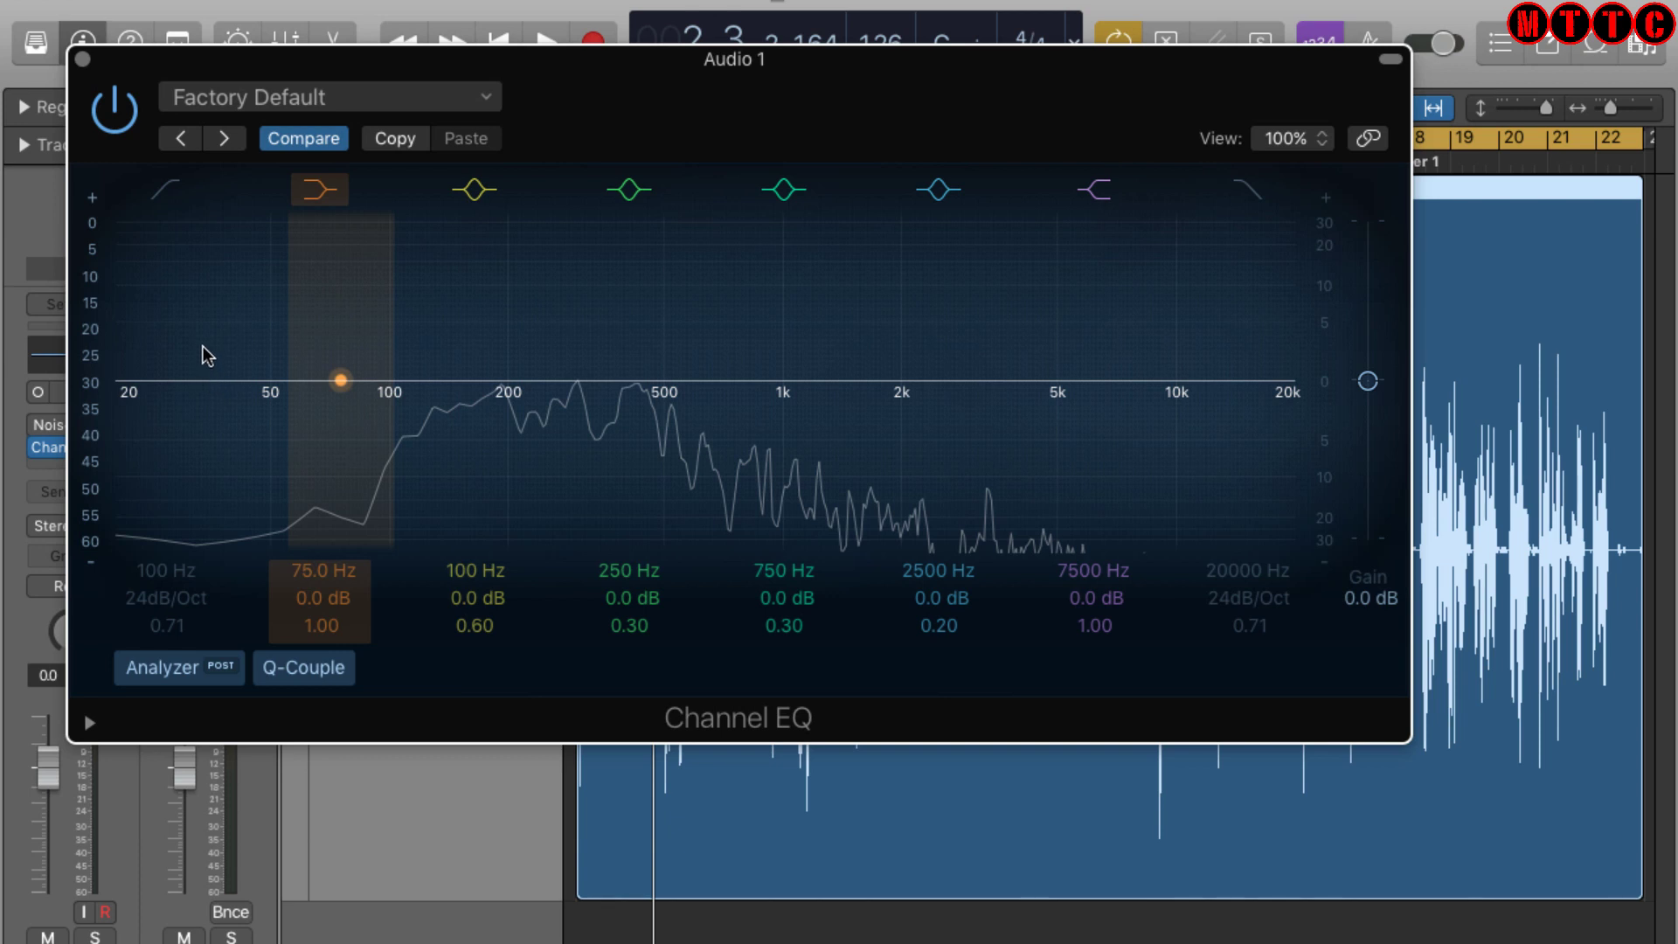
{"action": "left_click", "coordinate": [167, 197]}
{"action": "key", "text": "space"}
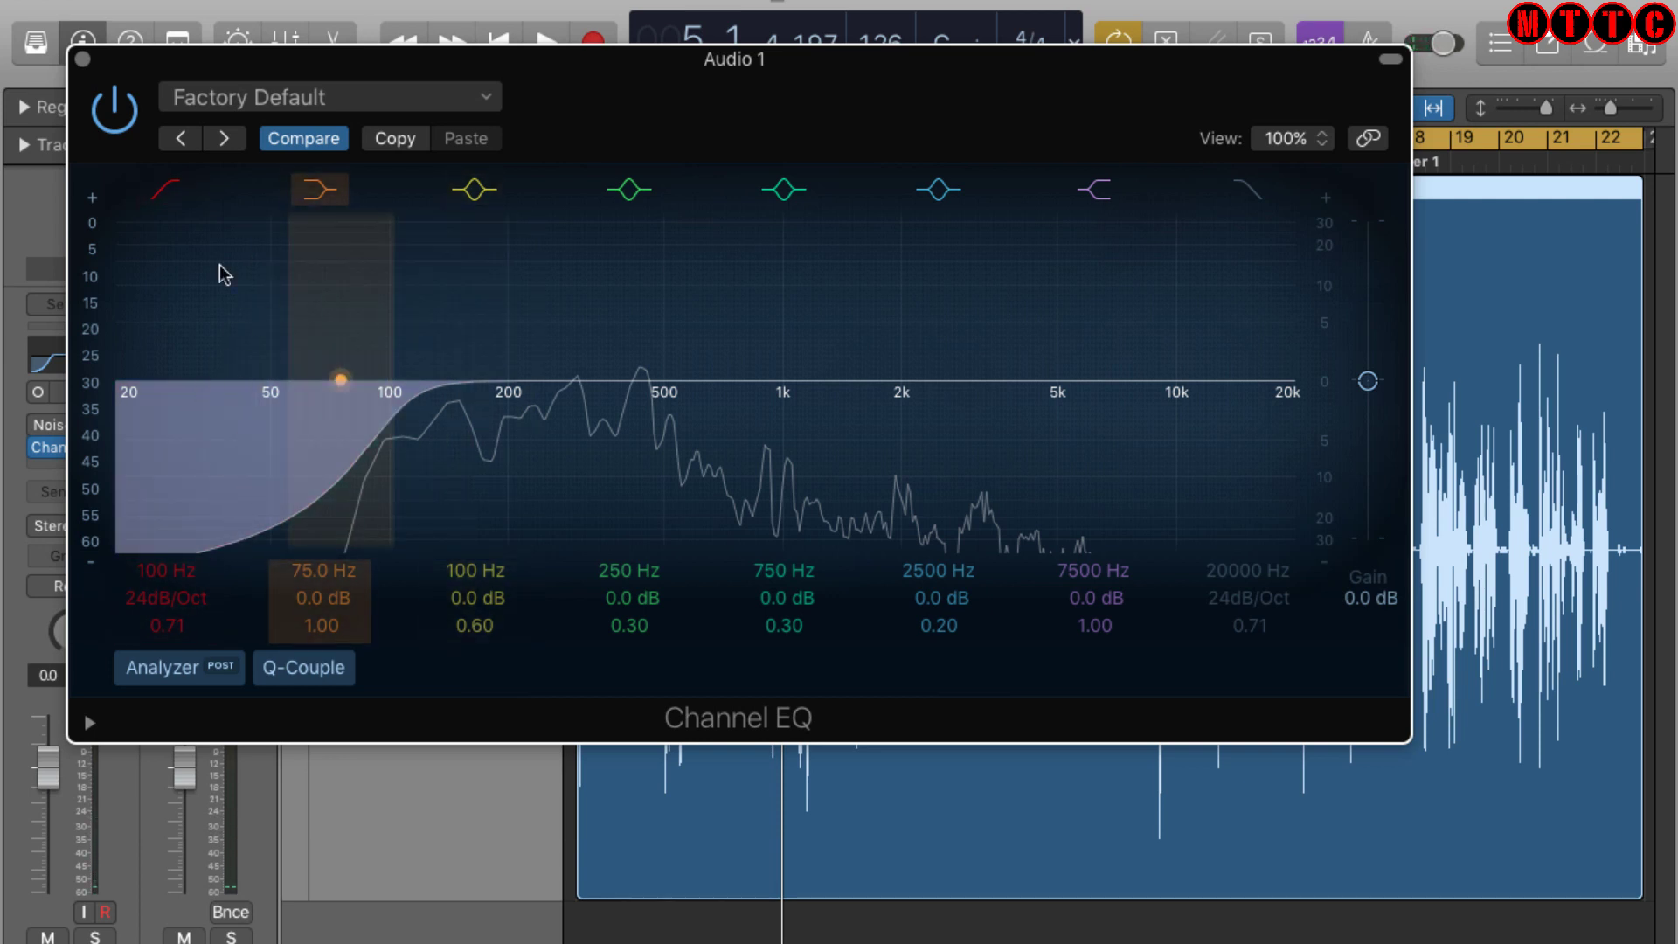
{"action": "left_click", "coordinate": [83, 59]}
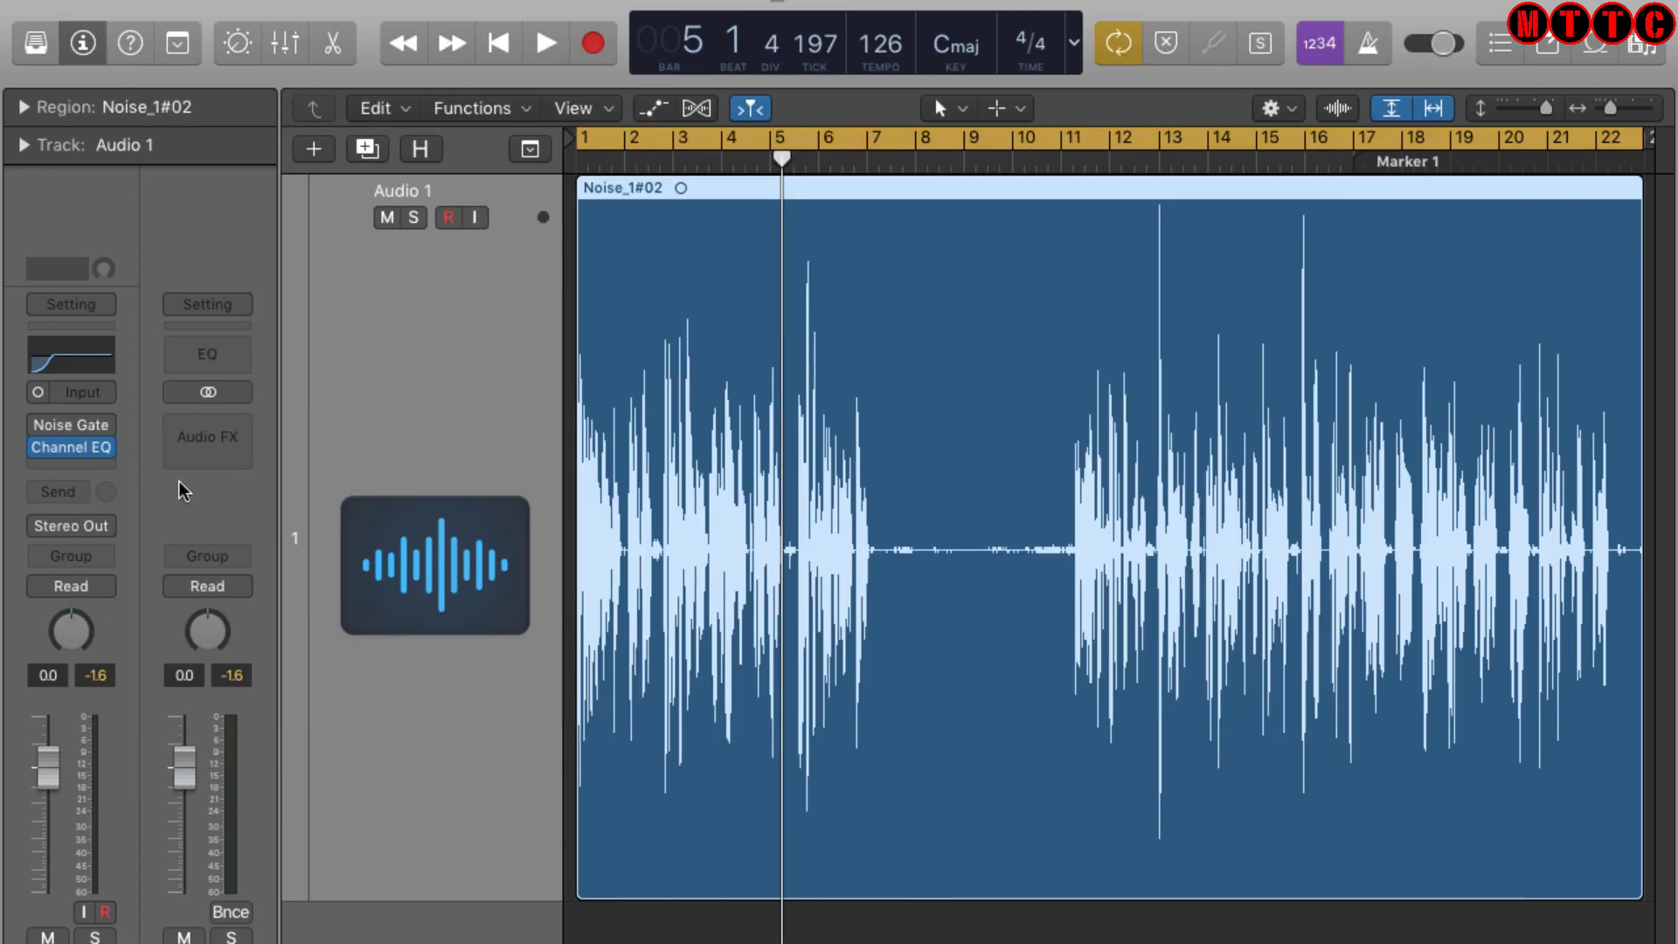
Step: Insert the X-Noise plug-in on the Audio 1 track and set a short cycle range over the noise-only pause before bar 11
{"action": "mouse_move", "coordinate": [36, 421]}
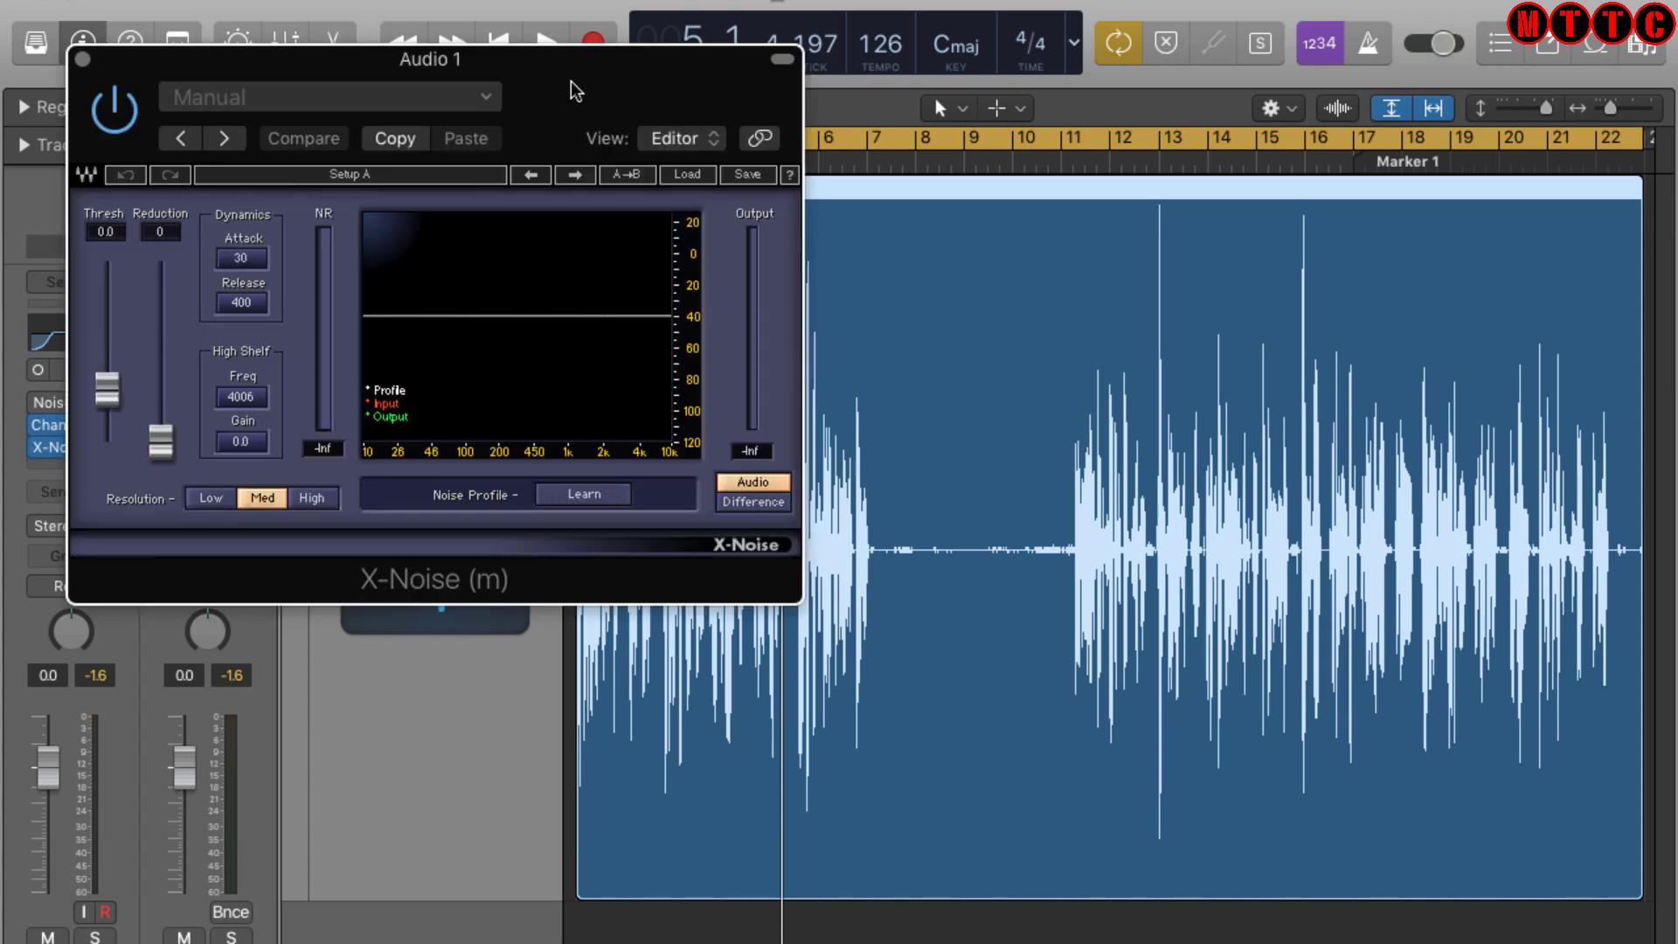
{"action": "left_click_drag", "start_coordinate": [570, 81], "coordinate": [481, 17]}
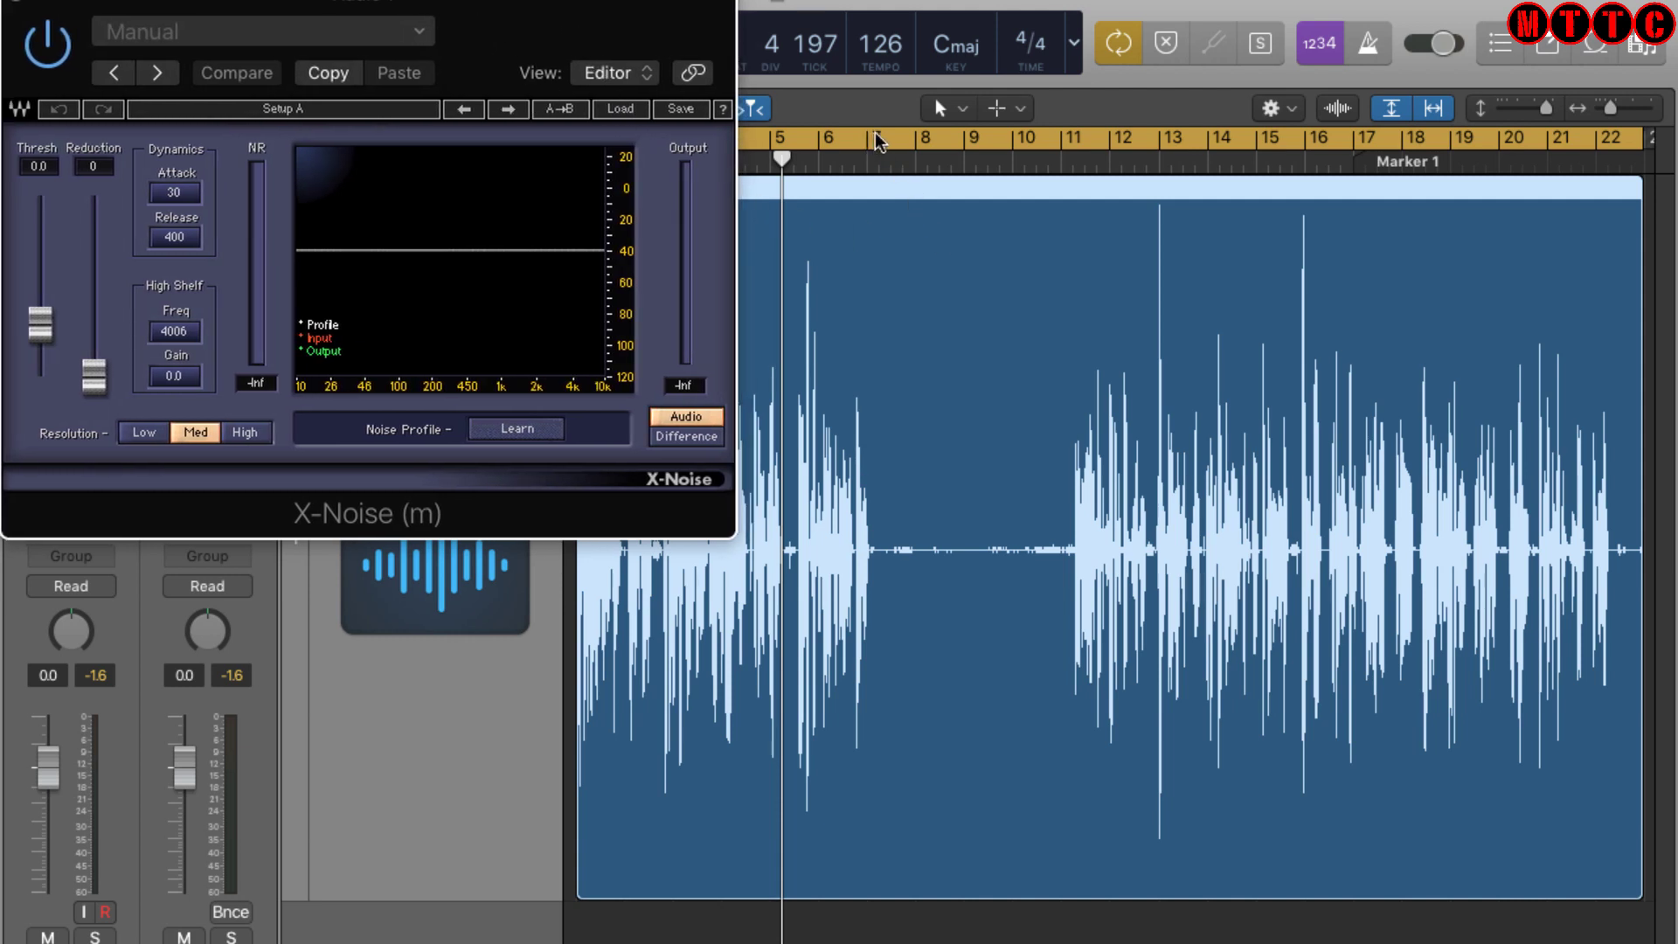
{"action": "left_click_drag", "start_coordinate": [888, 145], "coordinate": [1068, 168]}
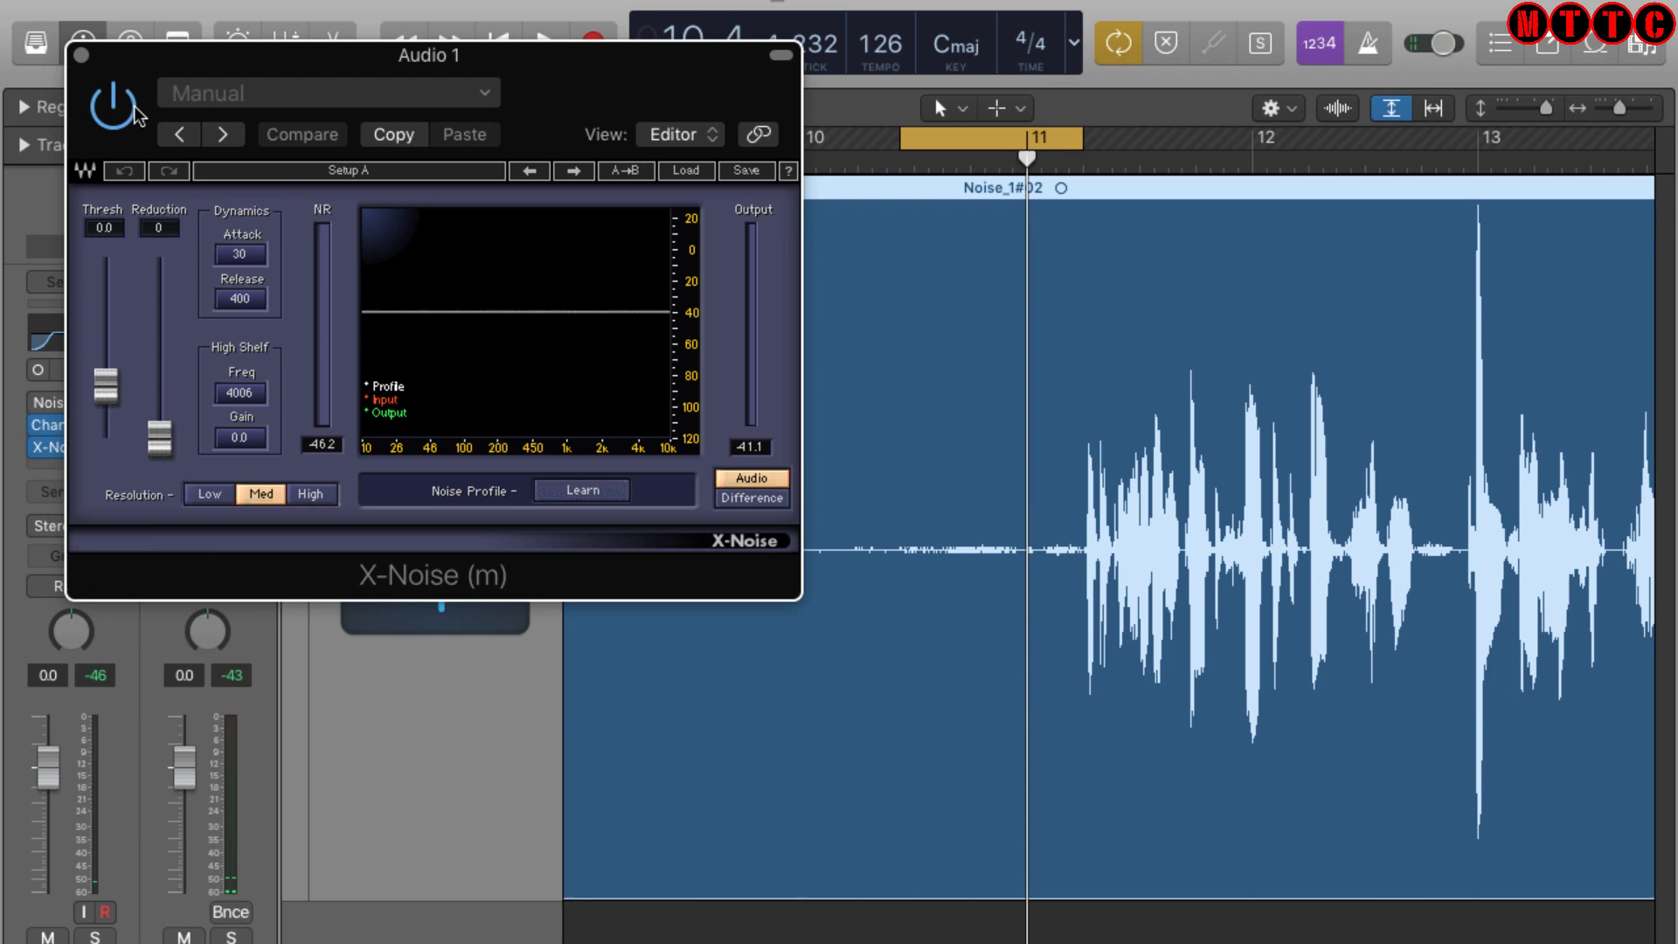
Step: Bypass X-Noise and play the looped noise-only section
{"action": "left_click", "coordinate": [127, 112]}
{"action": "key", "text": "space"}
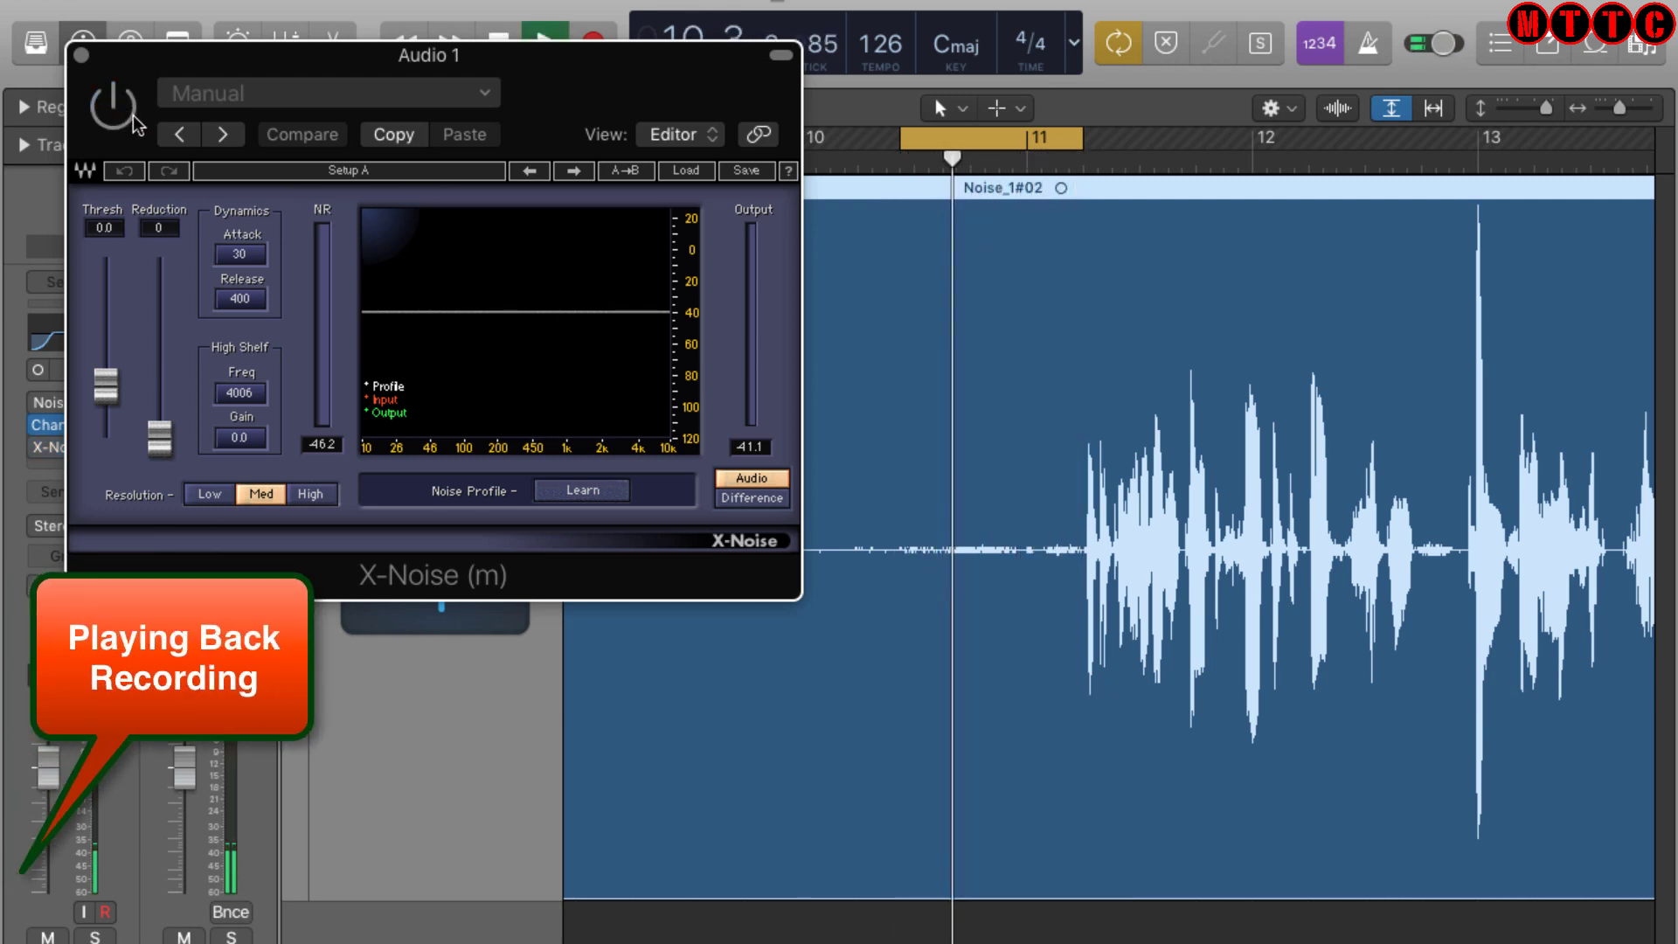
{"action": "key", "text": "space"}
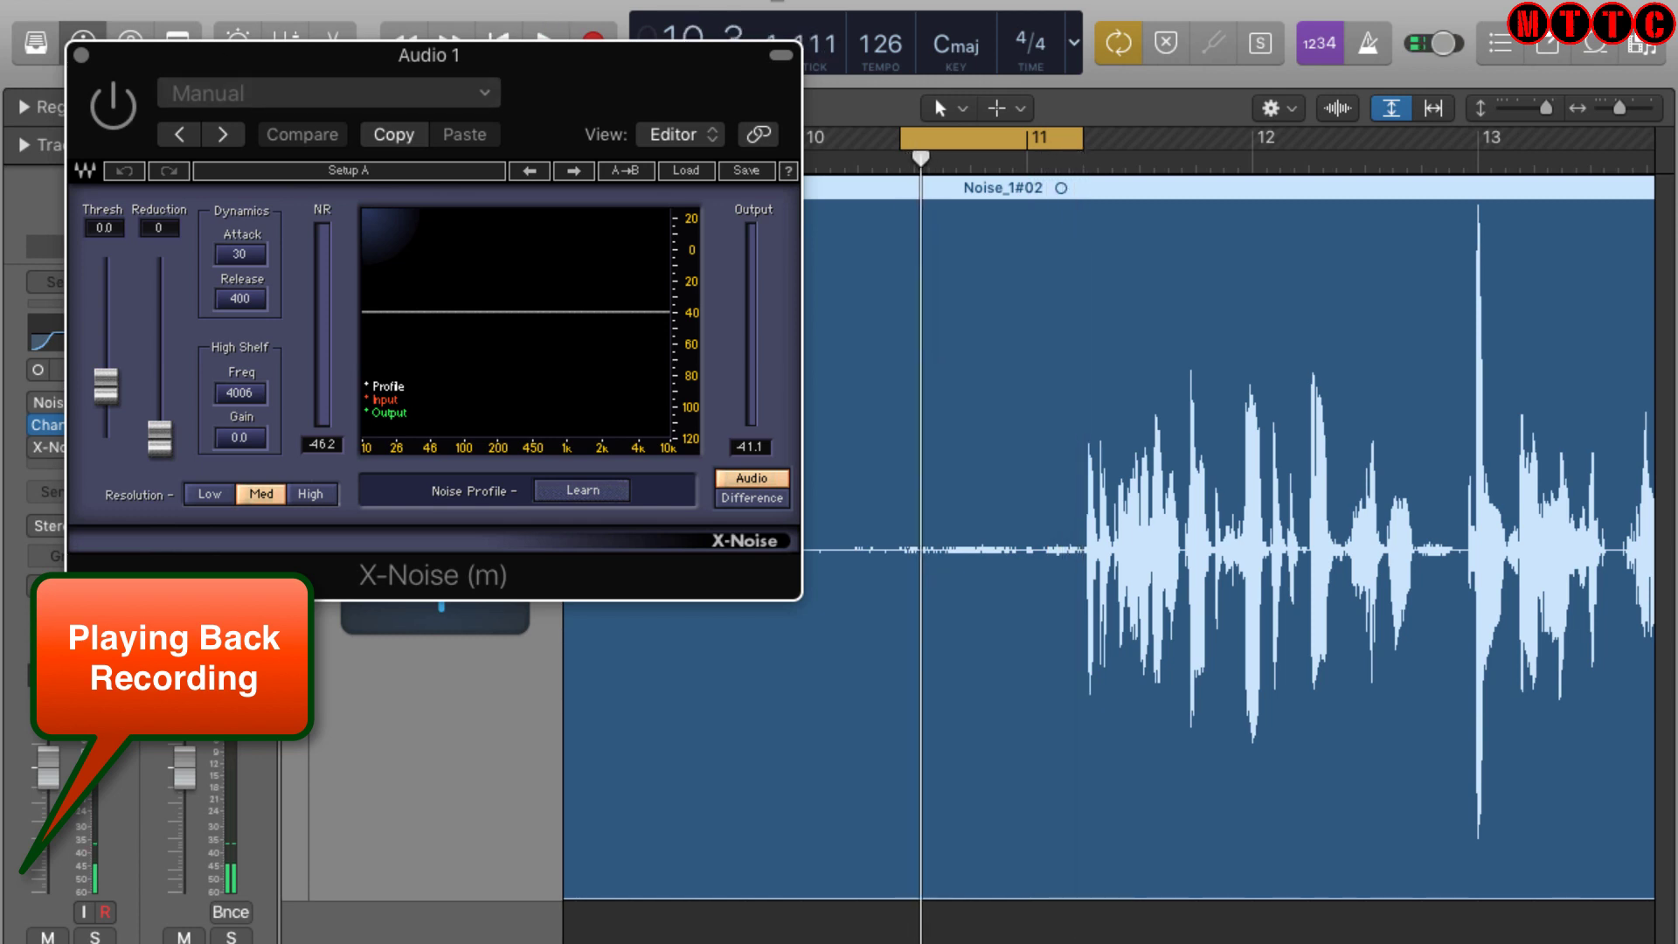
Step: Shorten the cycle range so it ends just before bar 11, and play the looped noise-only section
{"action": "left_click_drag", "start_coordinate": [1077, 143], "coordinate": [997, 155]}
{"action": "key", "text": "space"}
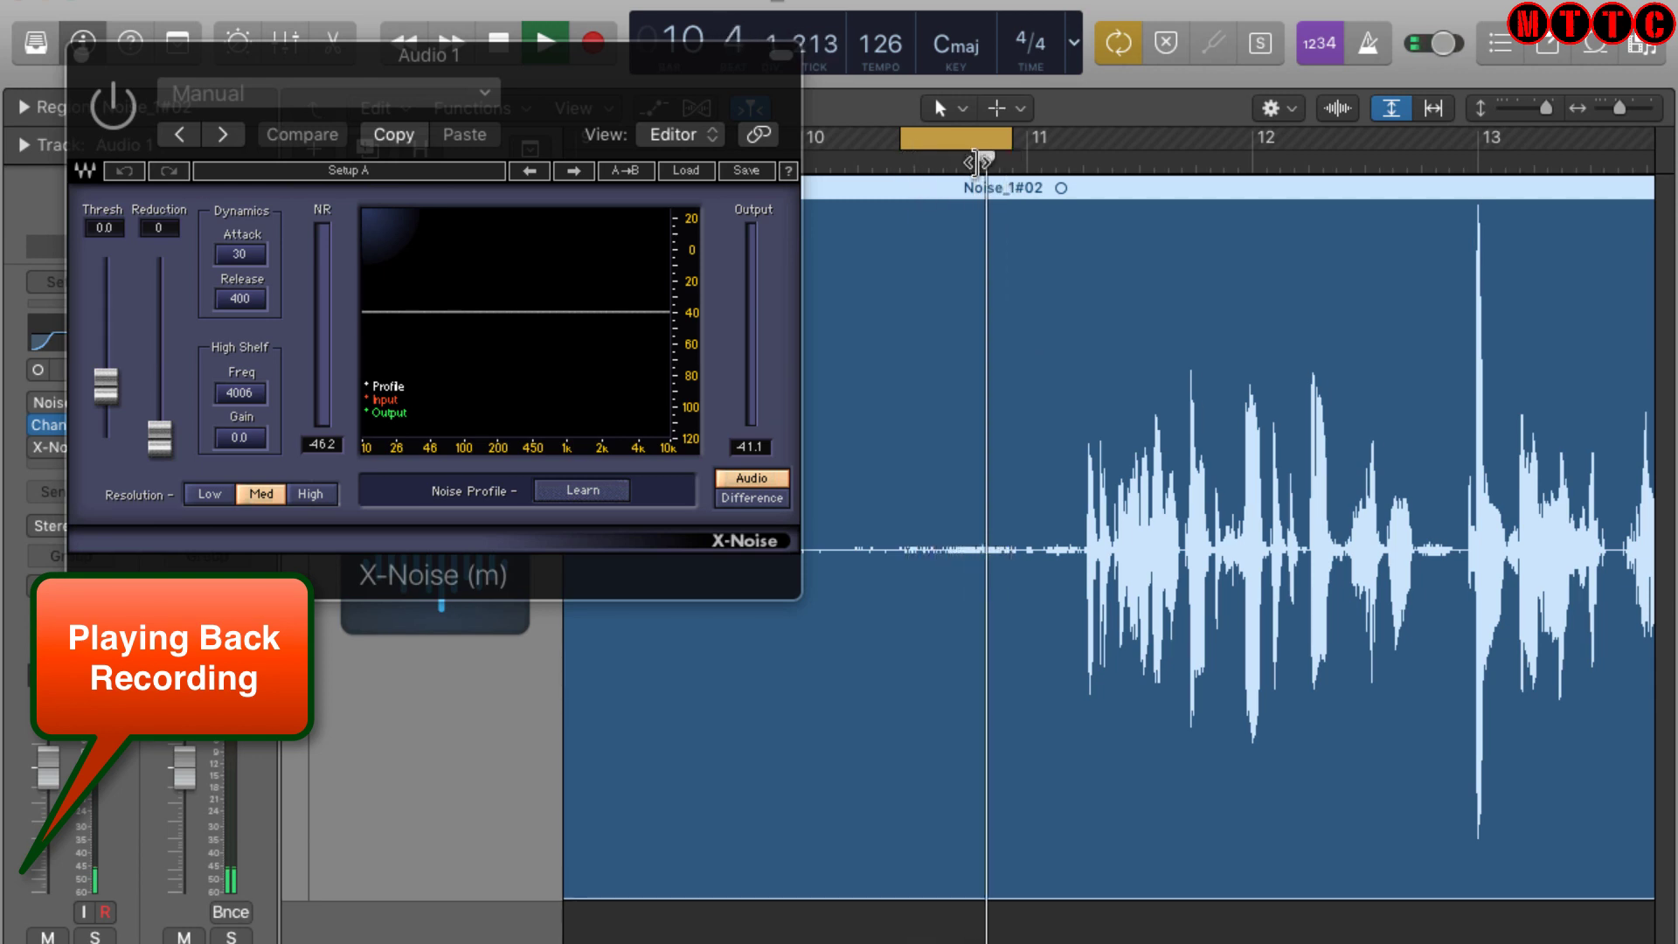
{"action": "key", "text": "space"}
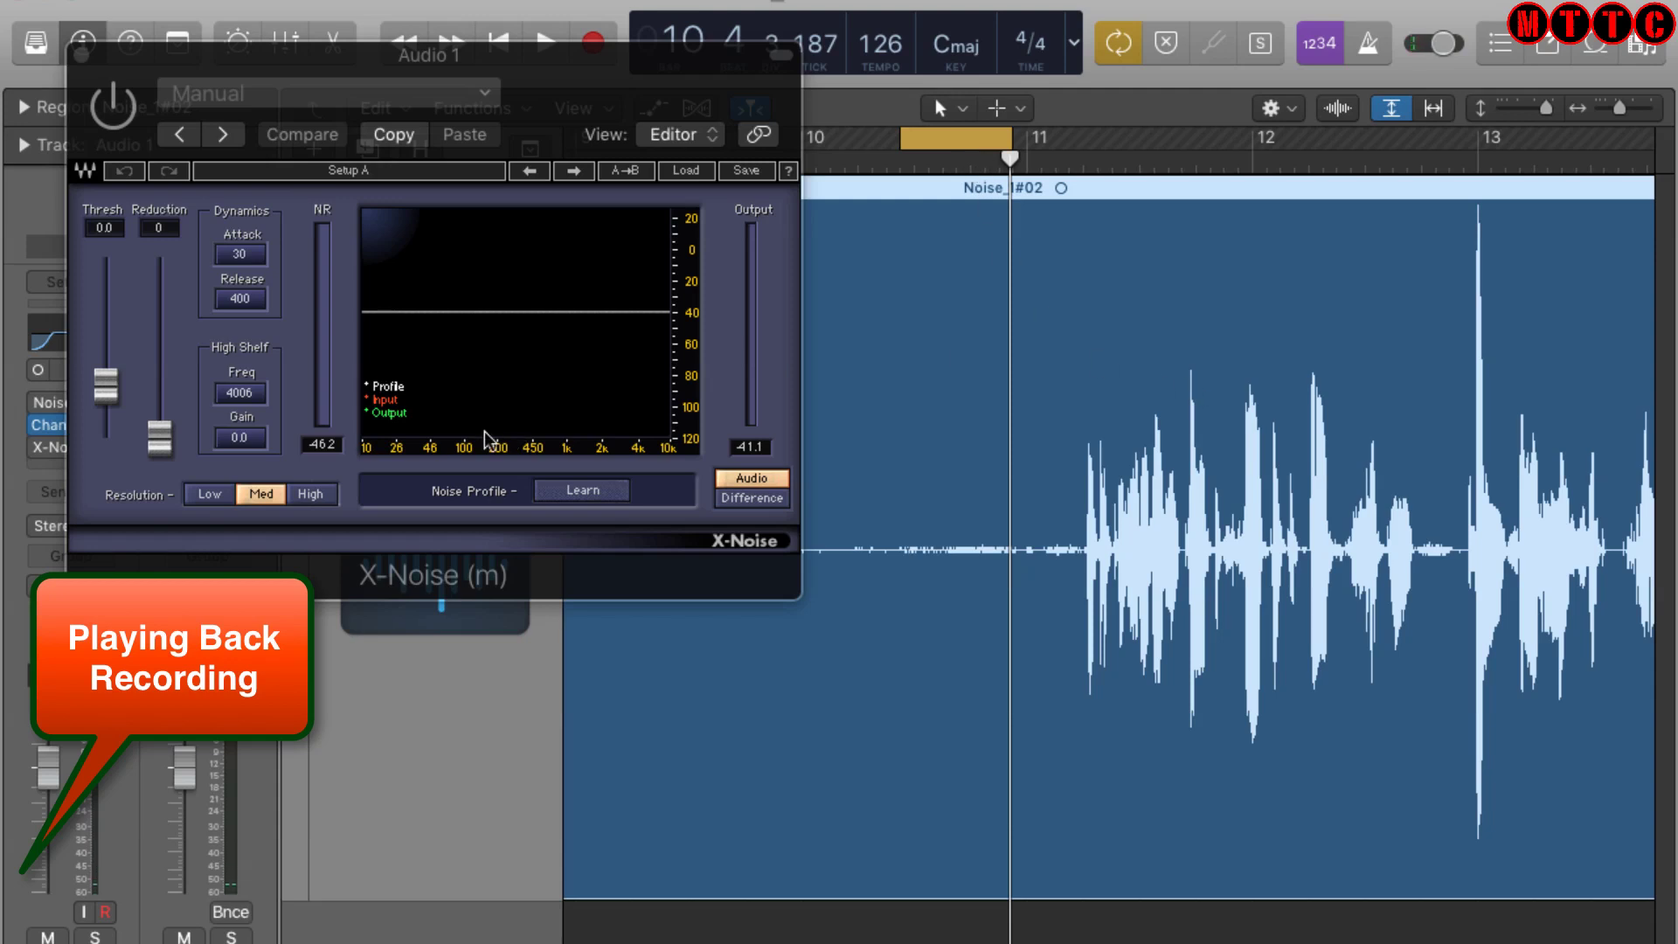
Step: Set X-Noise's resolution to High and learn the noise profile from the looped noise-only section, with the plug-in enabled
{"action": "left_click", "coordinate": [310, 495]}
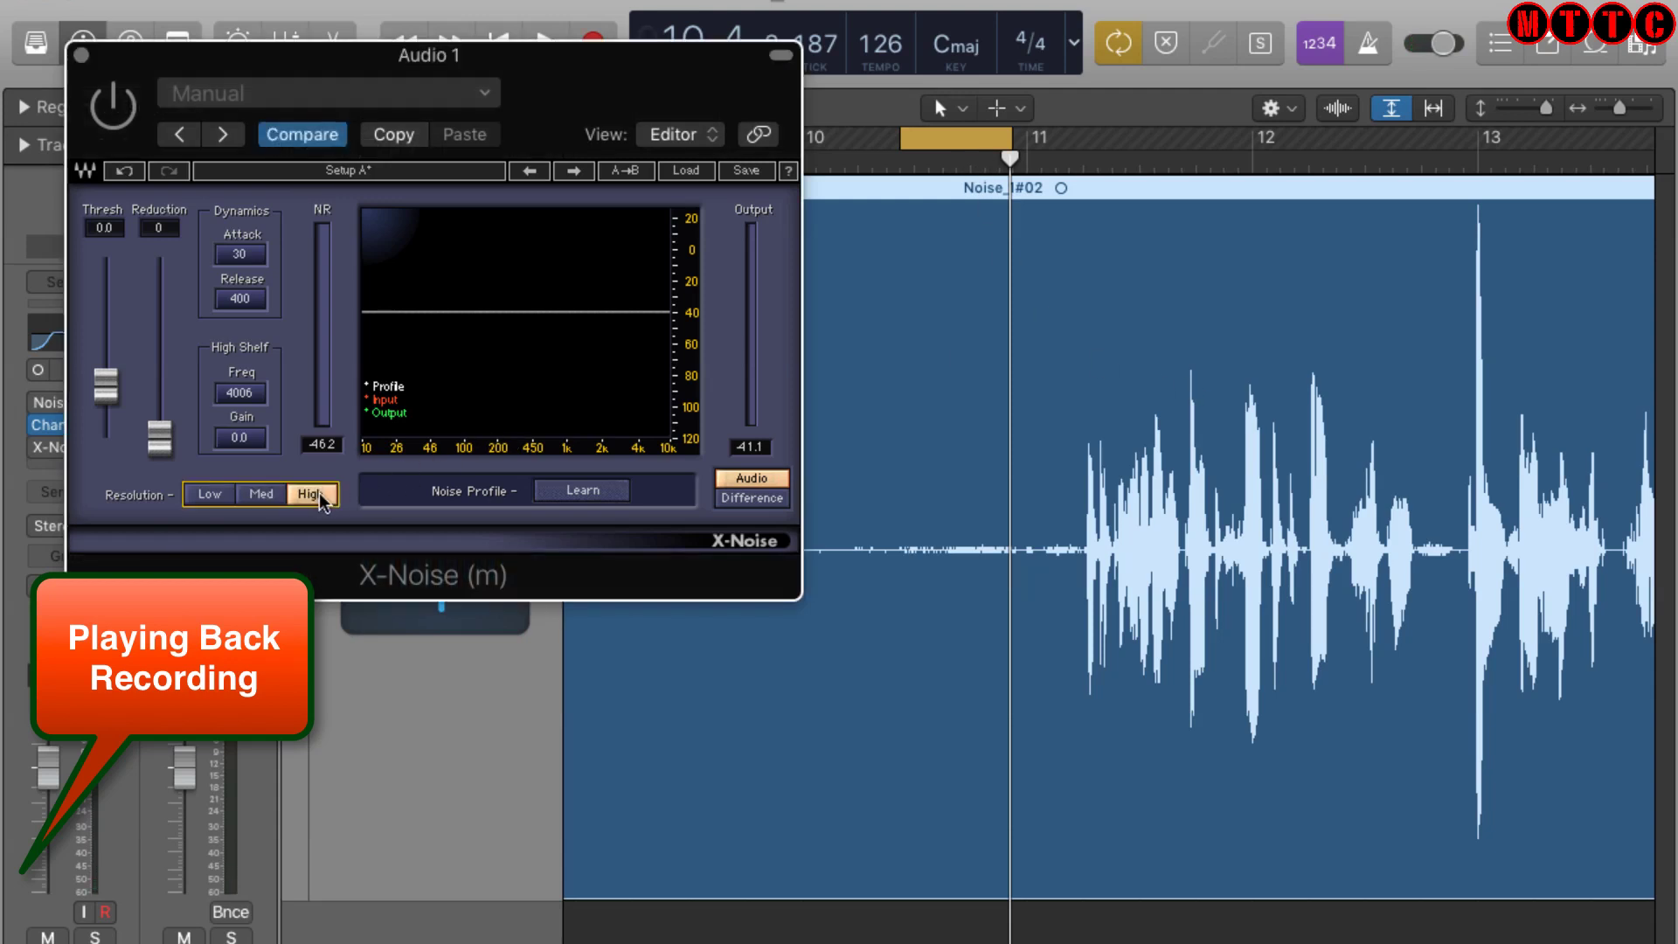
{"action": "left_click", "coordinate": [591, 497]}
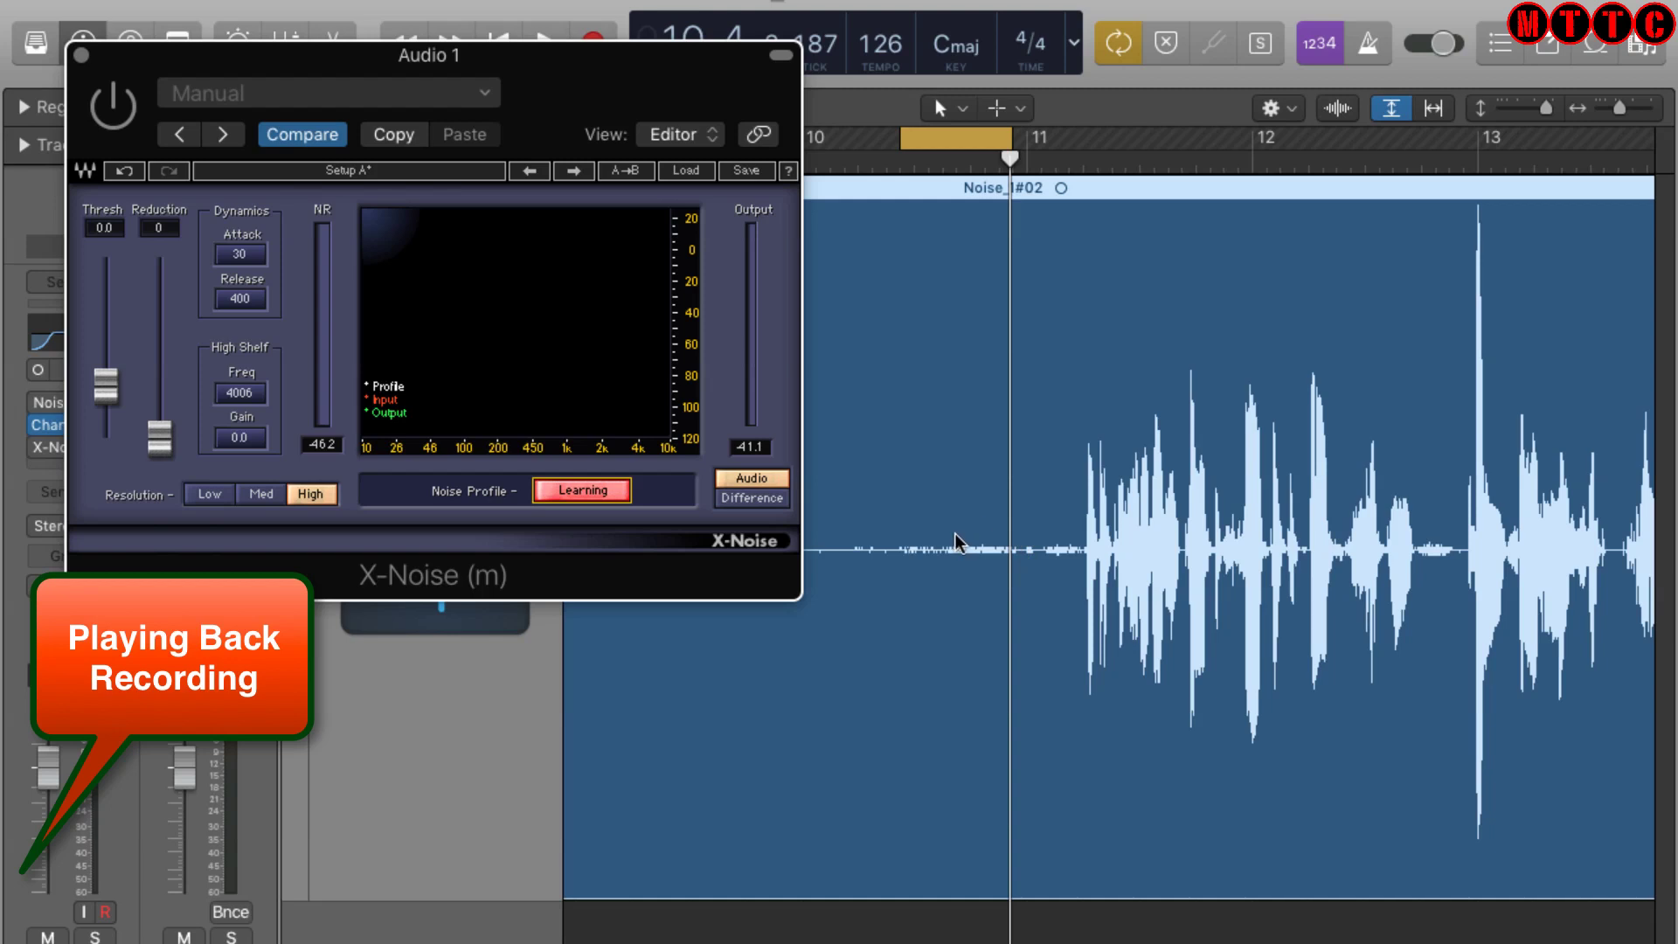
{"action": "key", "text": "space"}
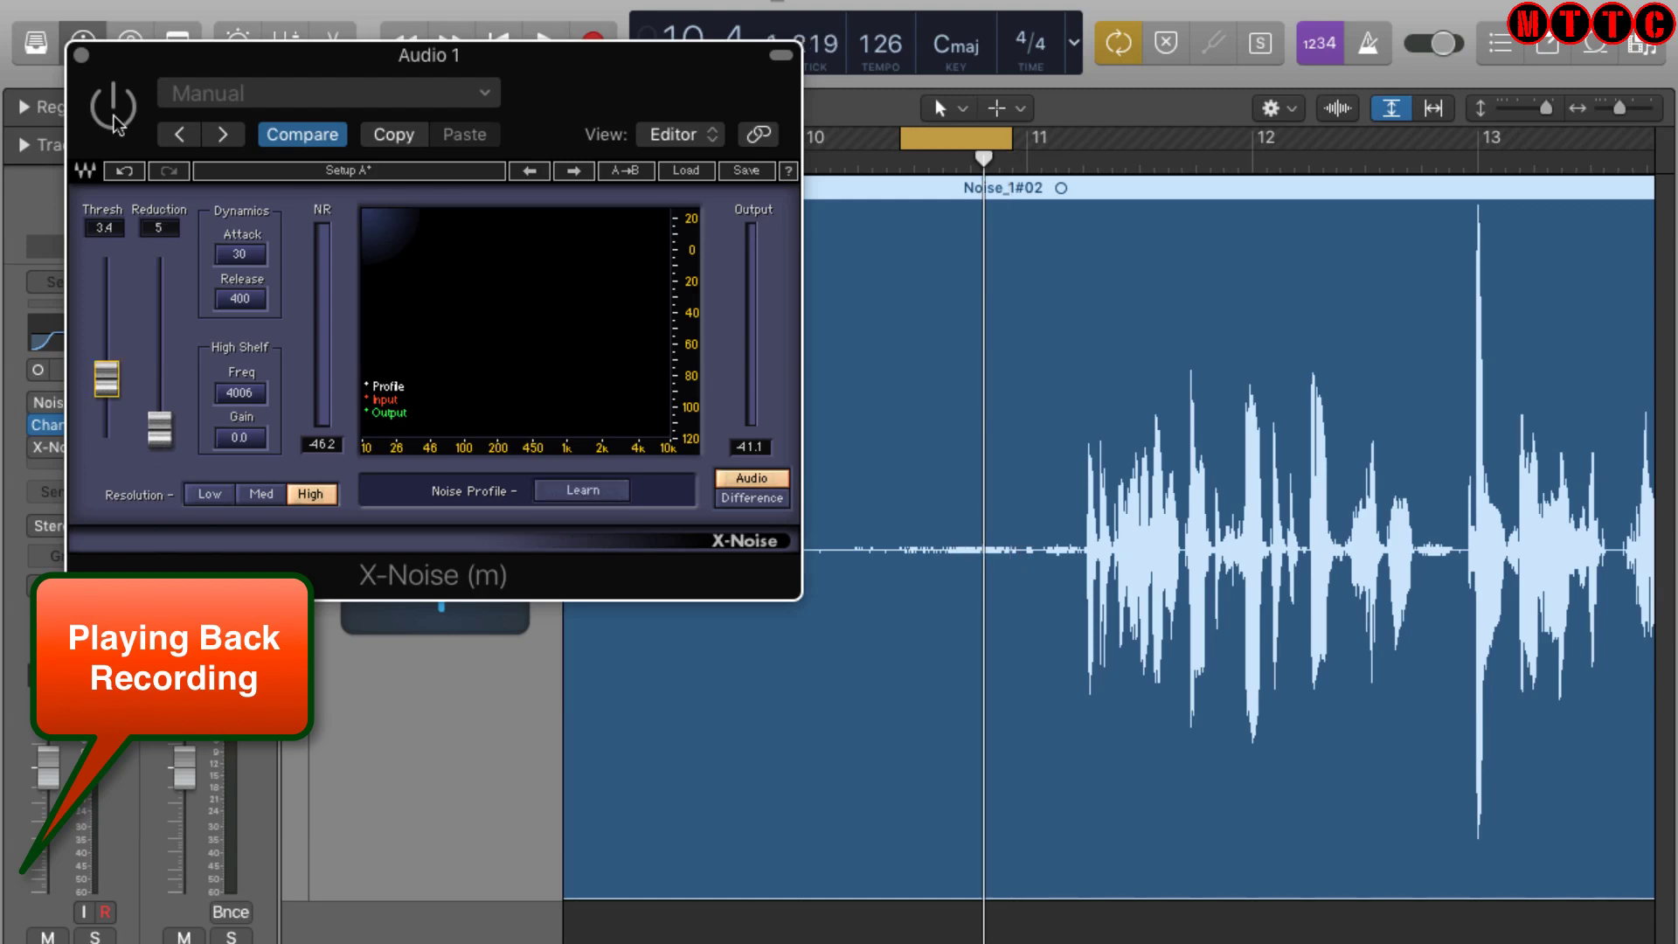
{"action": "left_click", "coordinate": [583, 490]}
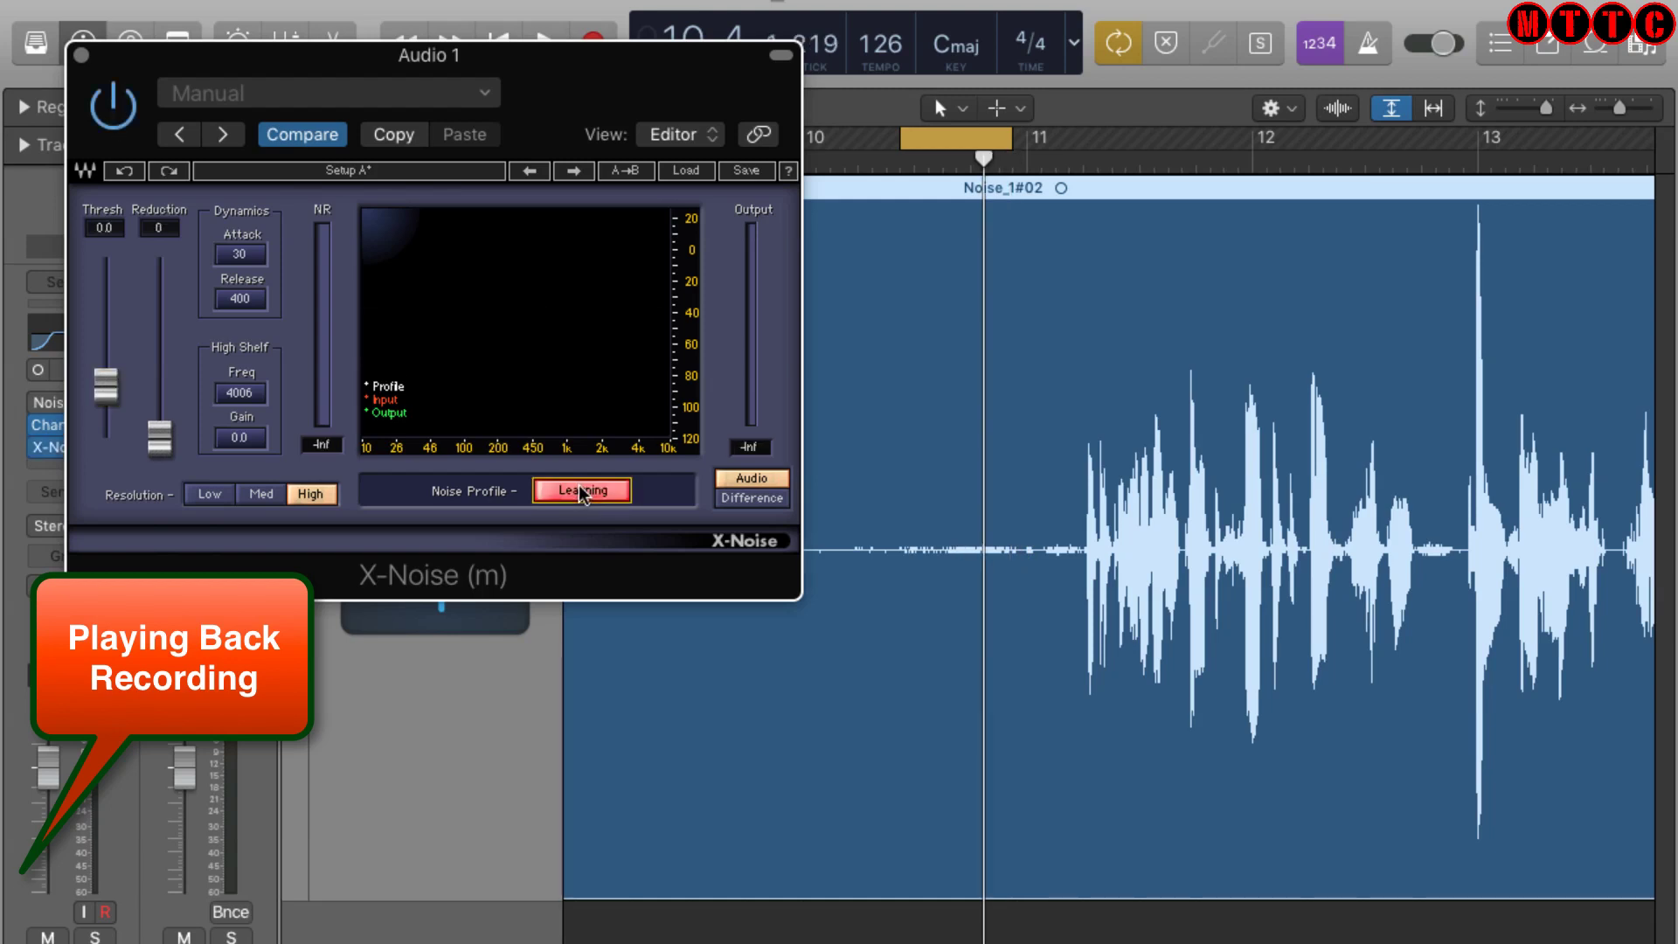
{"action": "key", "text": "space"}
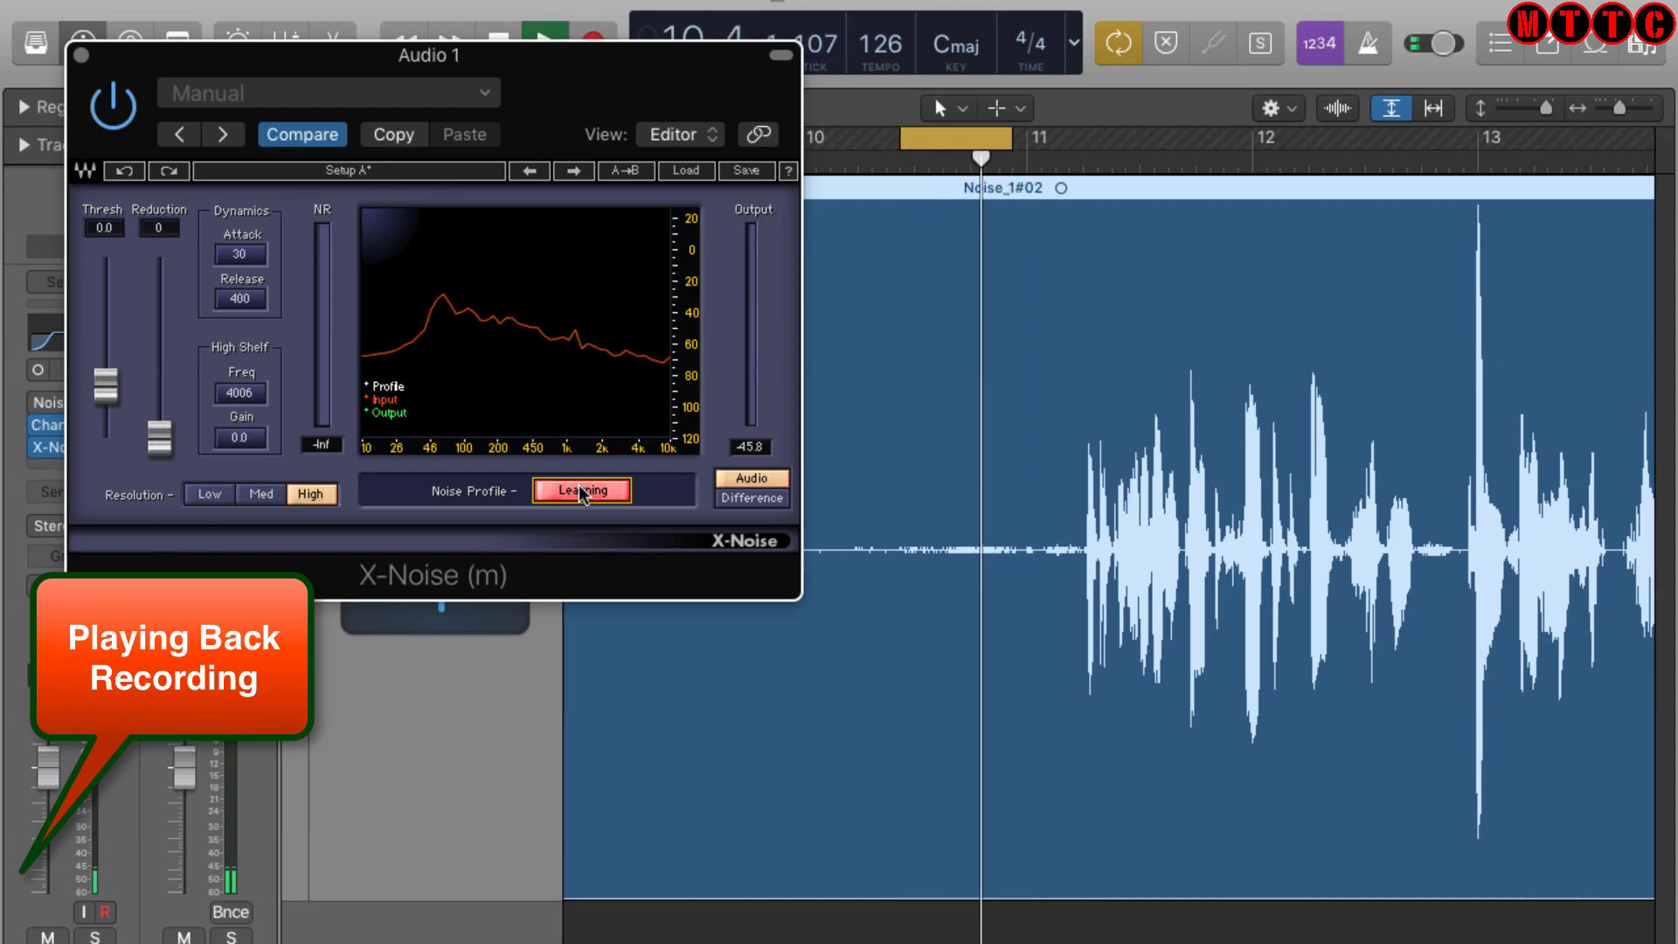
{"action": "key", "text": "space"}
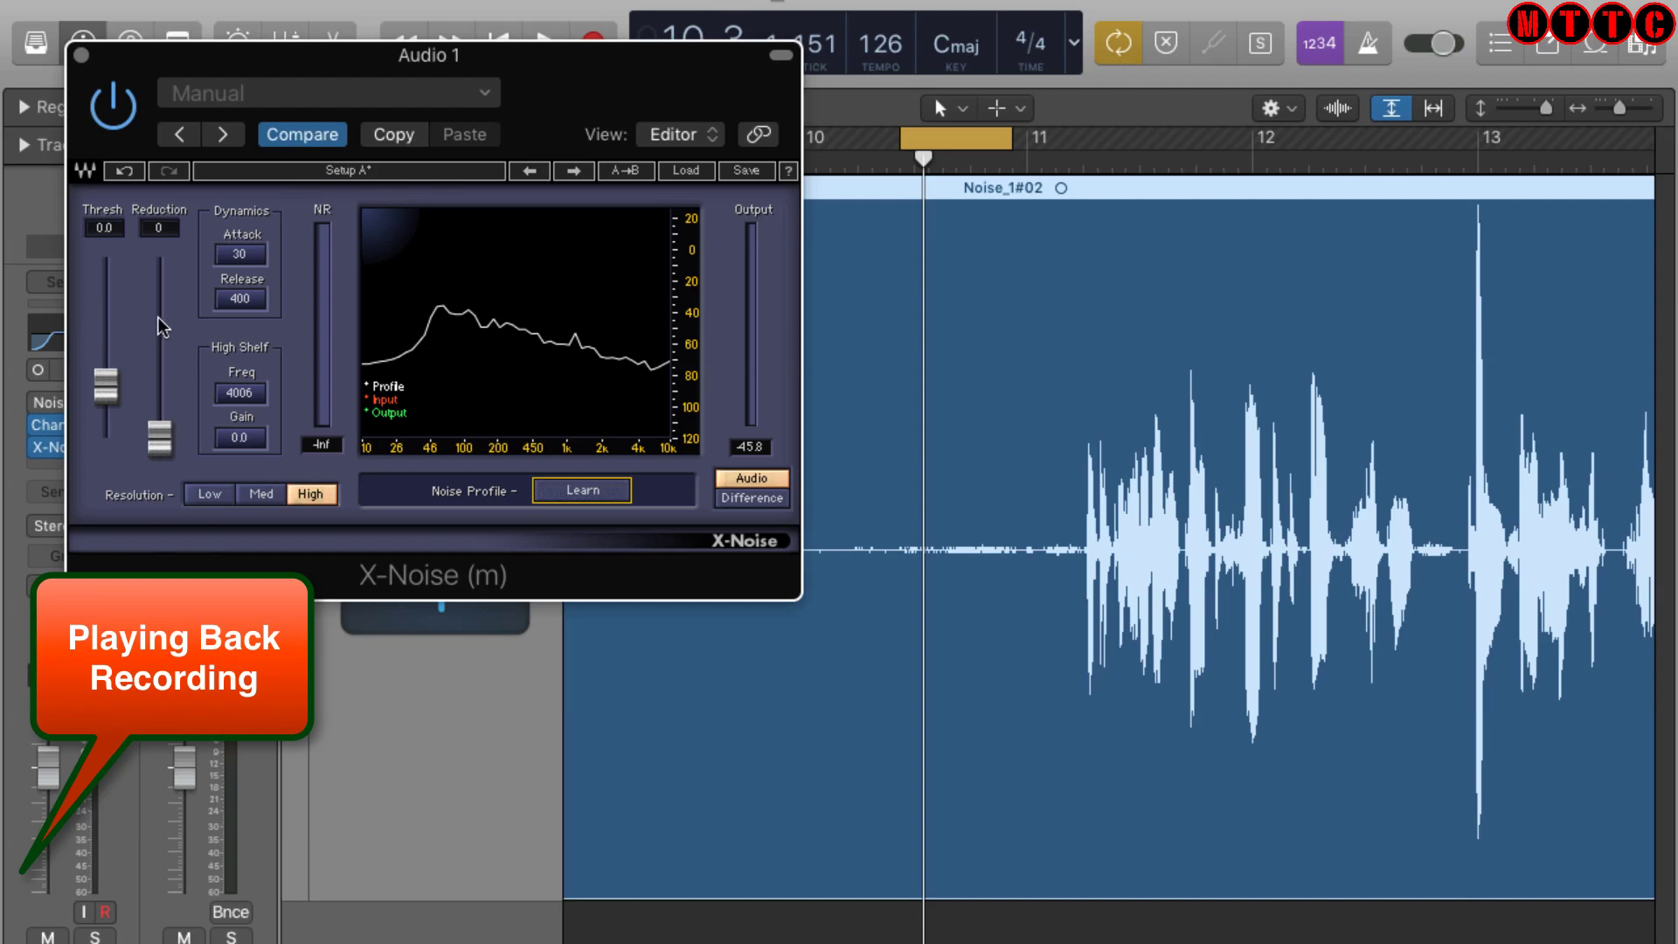
Step: Play the noise loop while raising X-Noise's threshold to 20.6 and its reduction to 55
{"action": "key", "text": "space"}
{"action": "left_click_drag", "start_coordinate": [106, 384], "coordinate": [105, 353]}
{"action": "left_click_drag", "start_coordinate": [159, 437], "coordinate": [159, 342]}
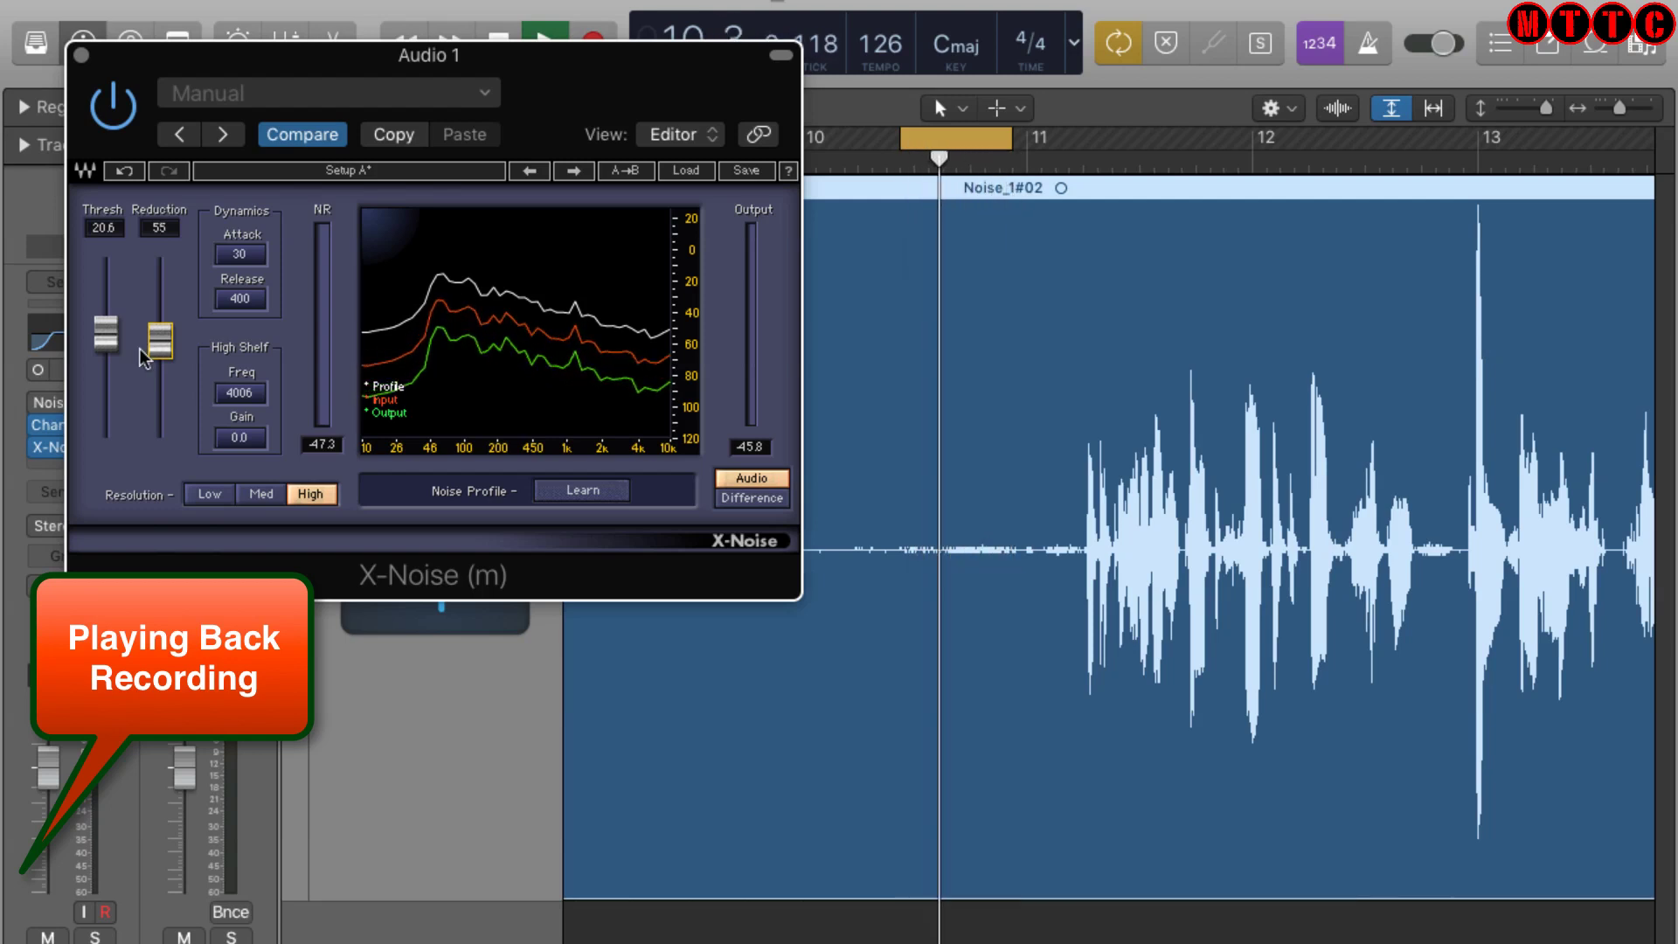
Step: Play the recording while switching X-Noise off and on to compare the result, and close its window
{"action": "left_click", "coordinate": [113, 115]}
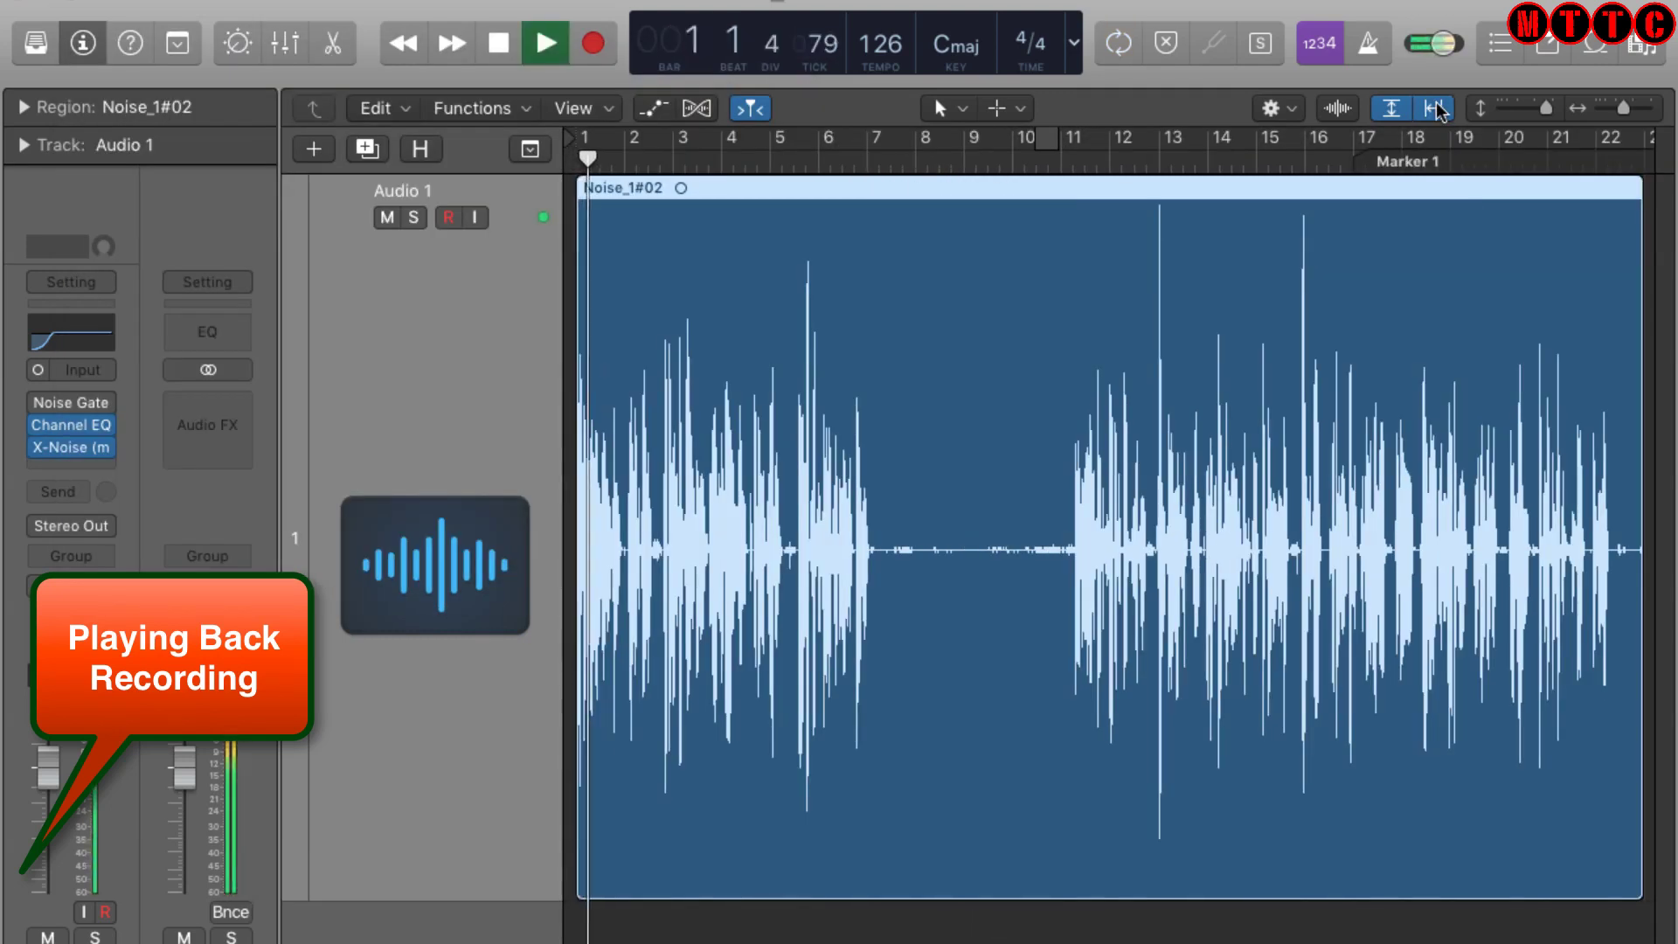
{"action": "mouse_move", "coordinate": [33, 453]}
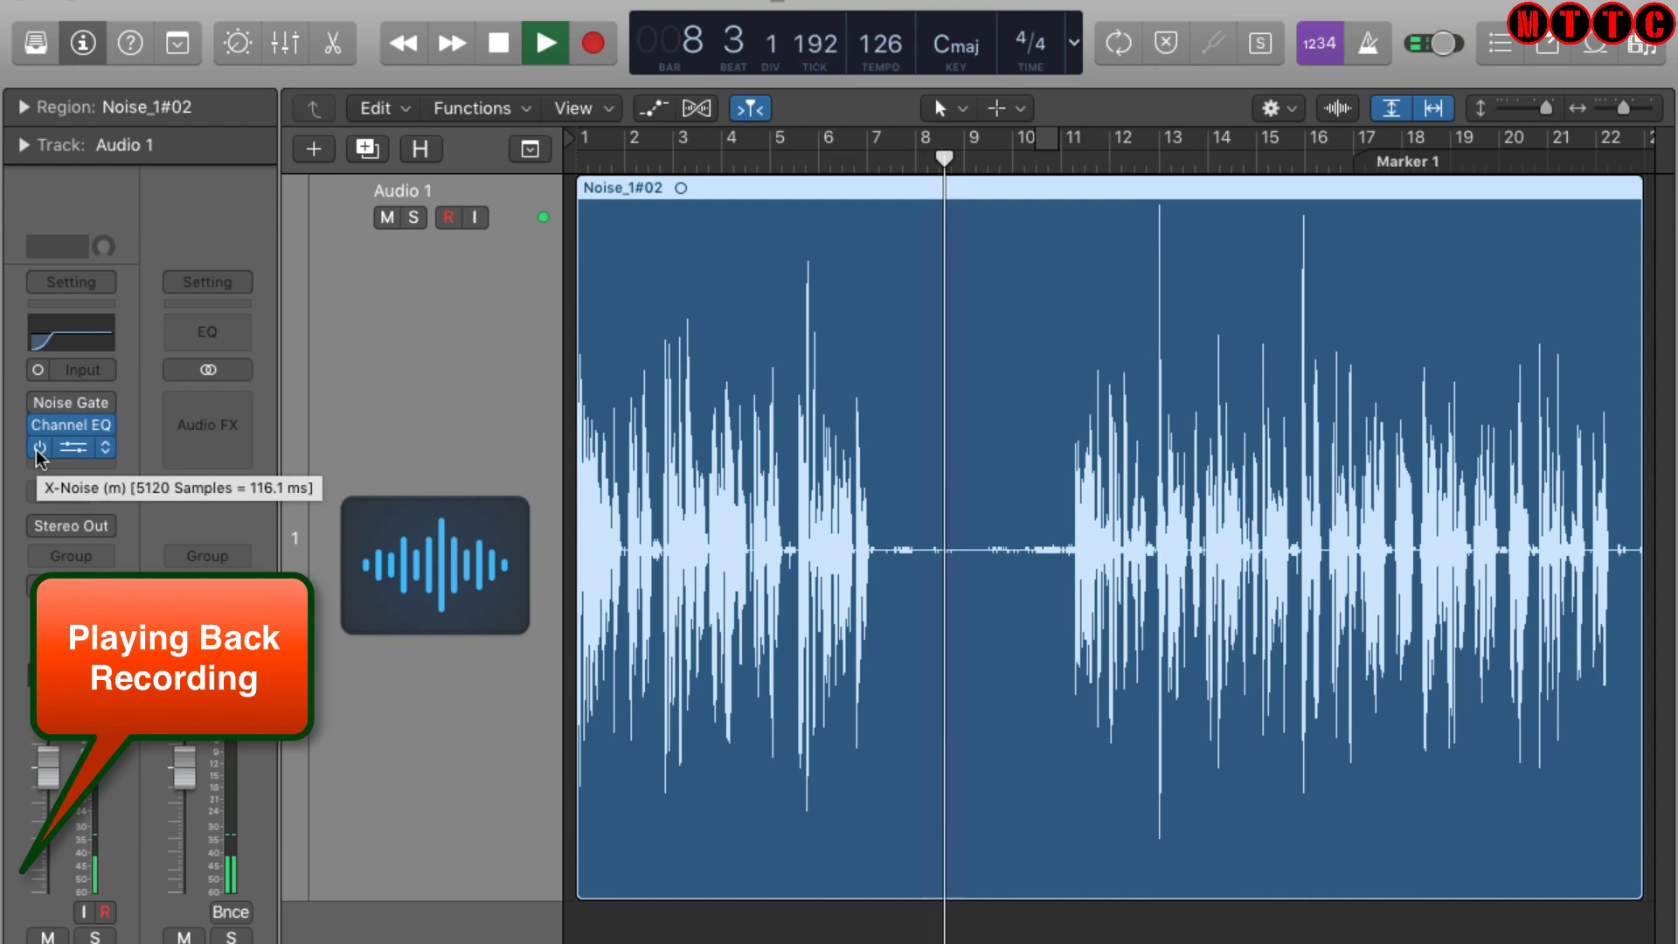
{"action": "left_click", "coordinate": [39, 448]}
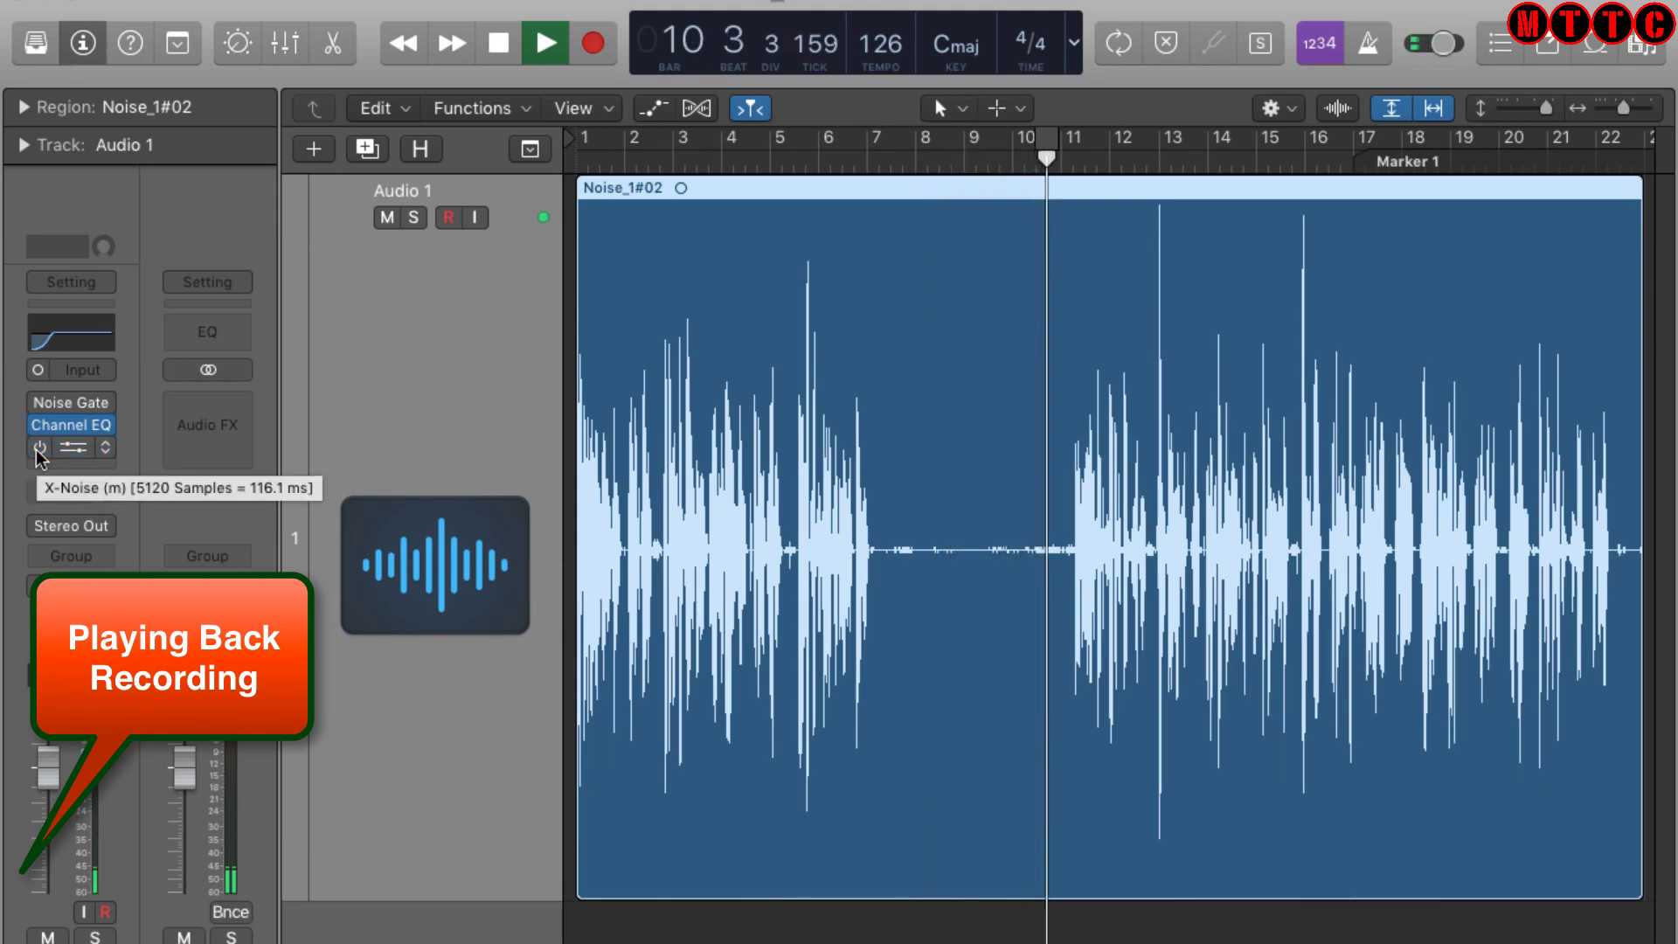
{"action": "left_click", "coordinate": [51, 447]}
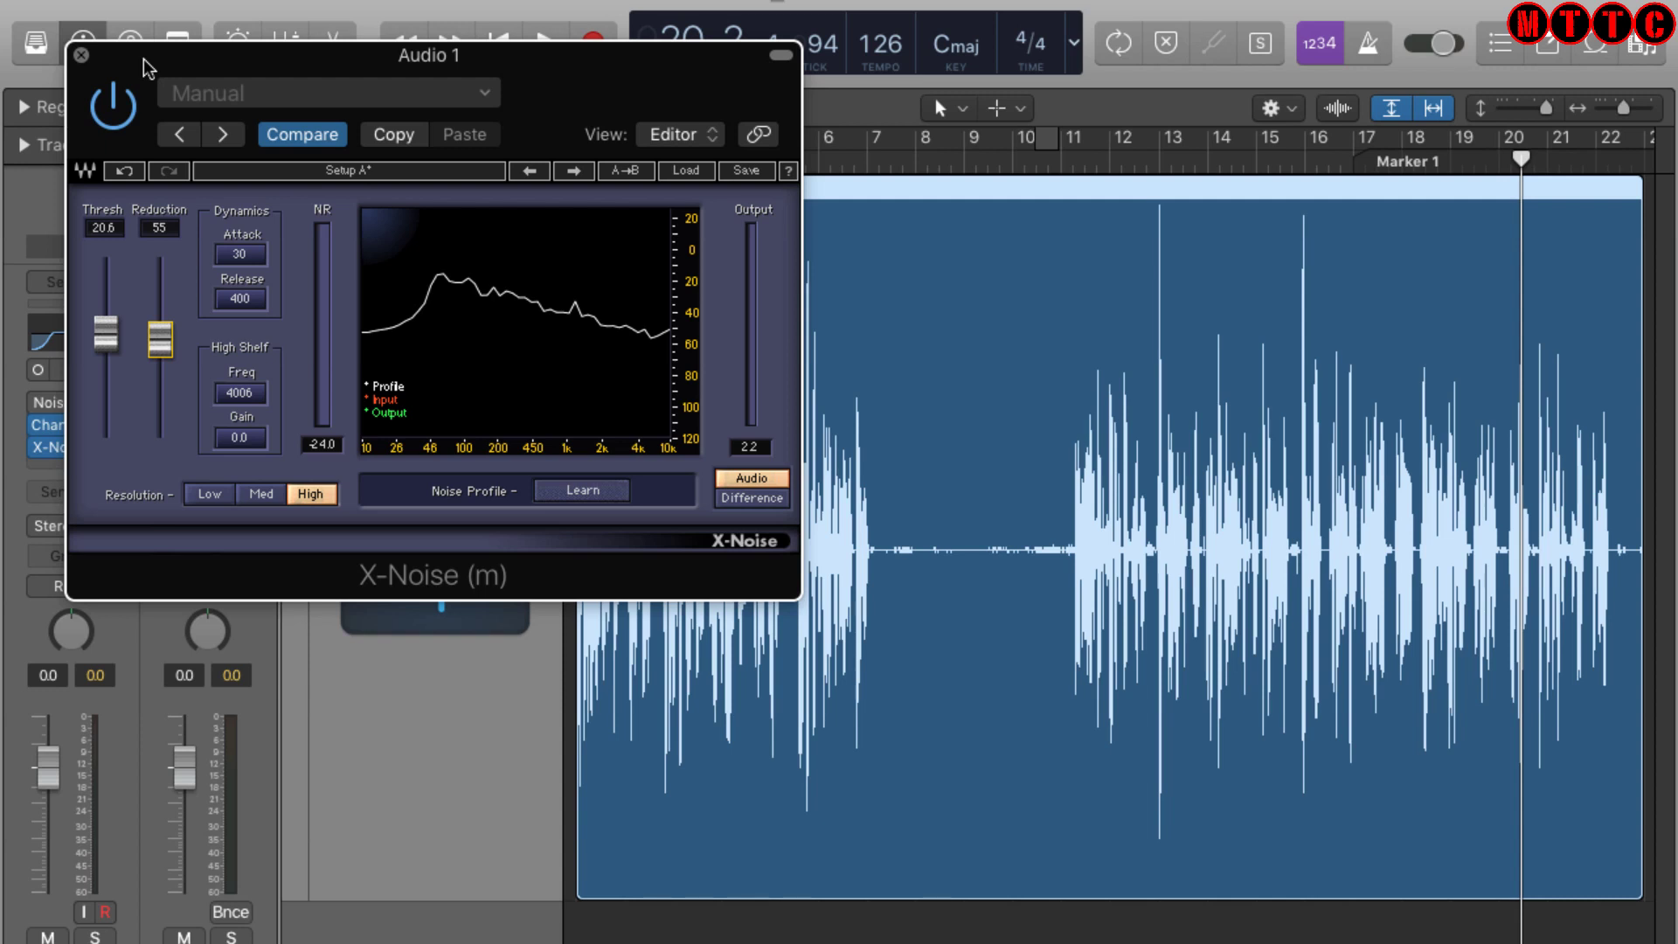
{"action": "left_click", "coordinate": [79, 55]}
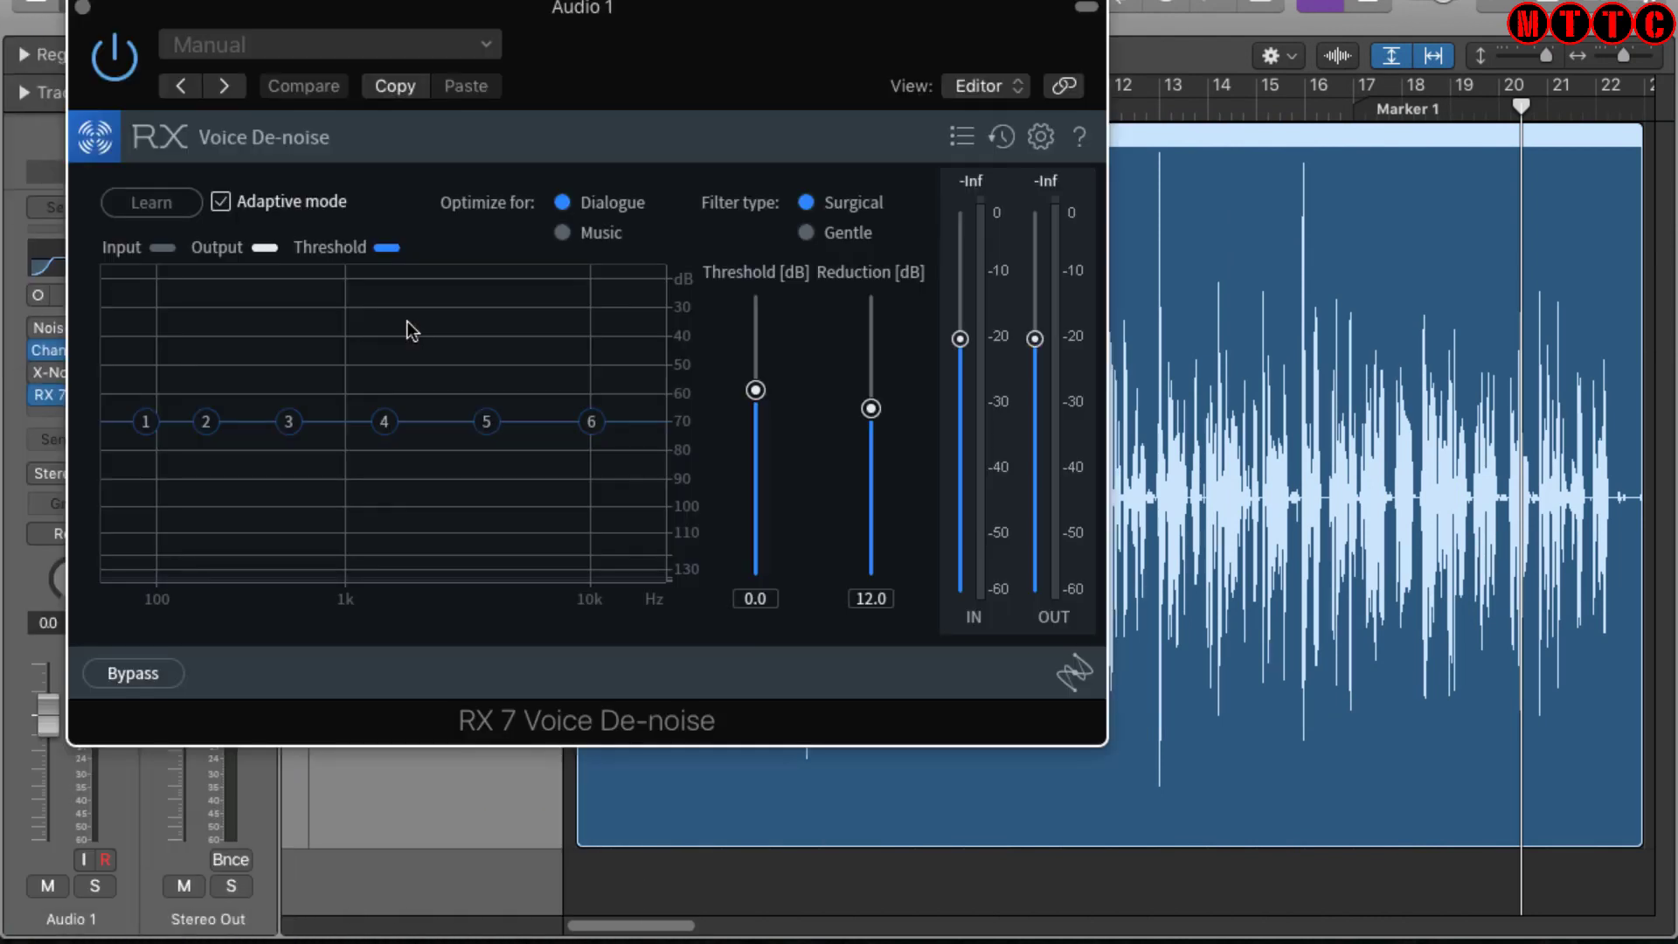
Step: Move the RX Voice De-noise window clear of the ruler and set a cycle range over the speech pause, from 7 2 1 1 to just before bar 11
{"action": "left_click_drag", "start_coordinate": [652, 77], "coordinate": [773, 11]}
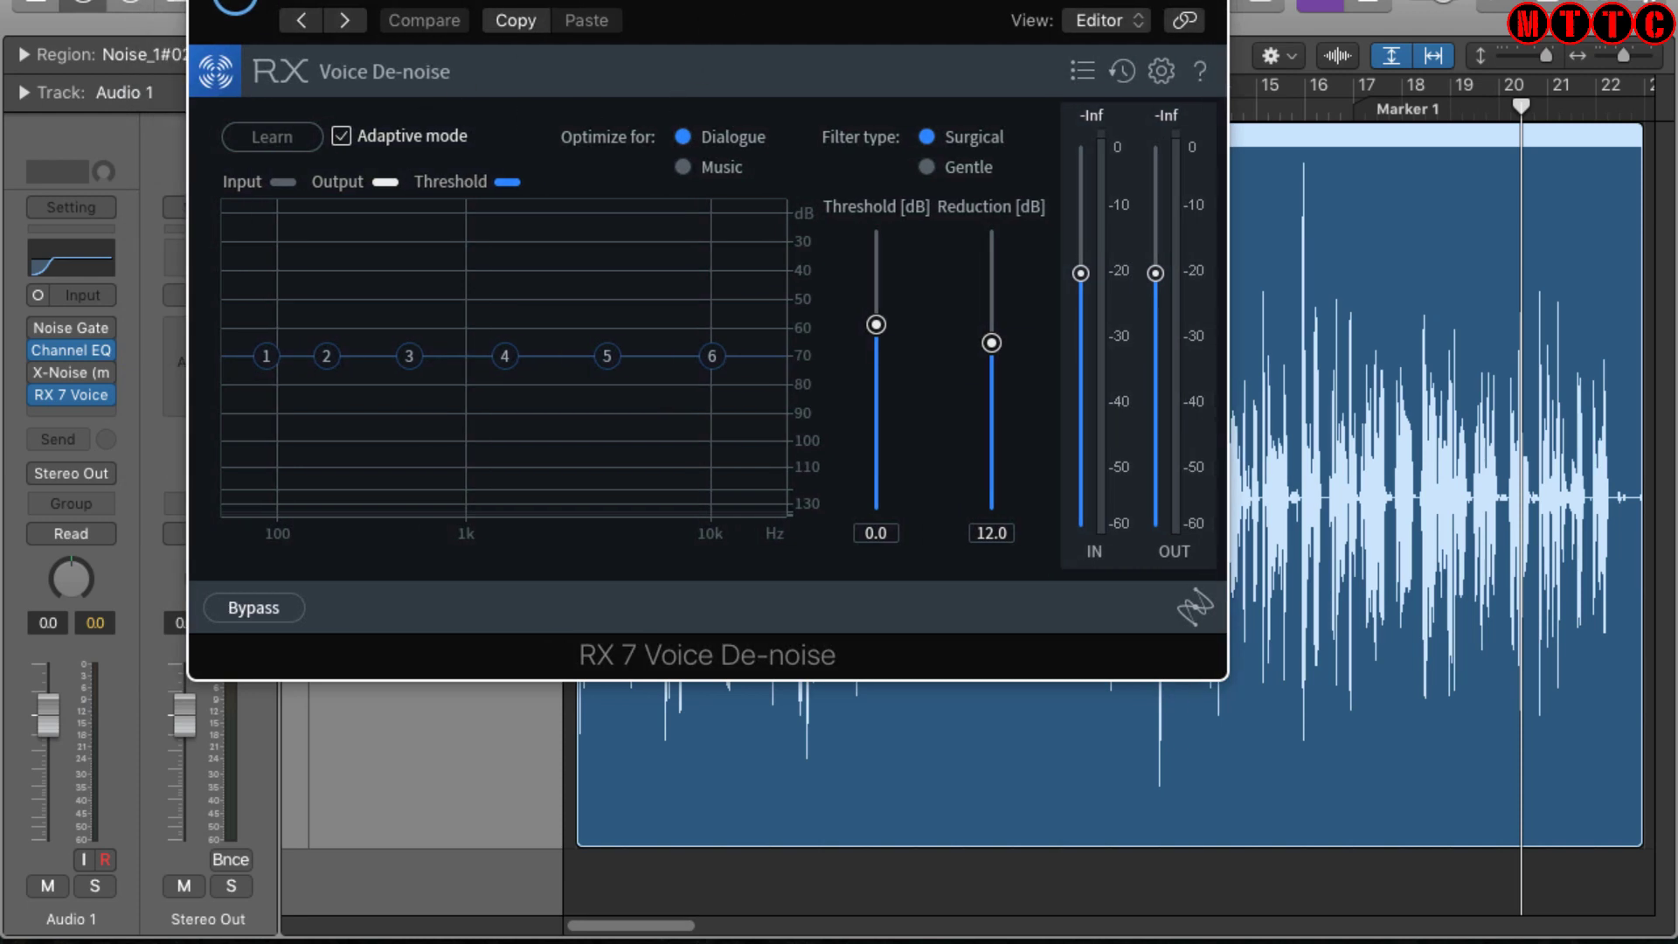
{"action": "left_click_drag", "start_coordinate": [643, 23], "coordinate": [651, 111]}
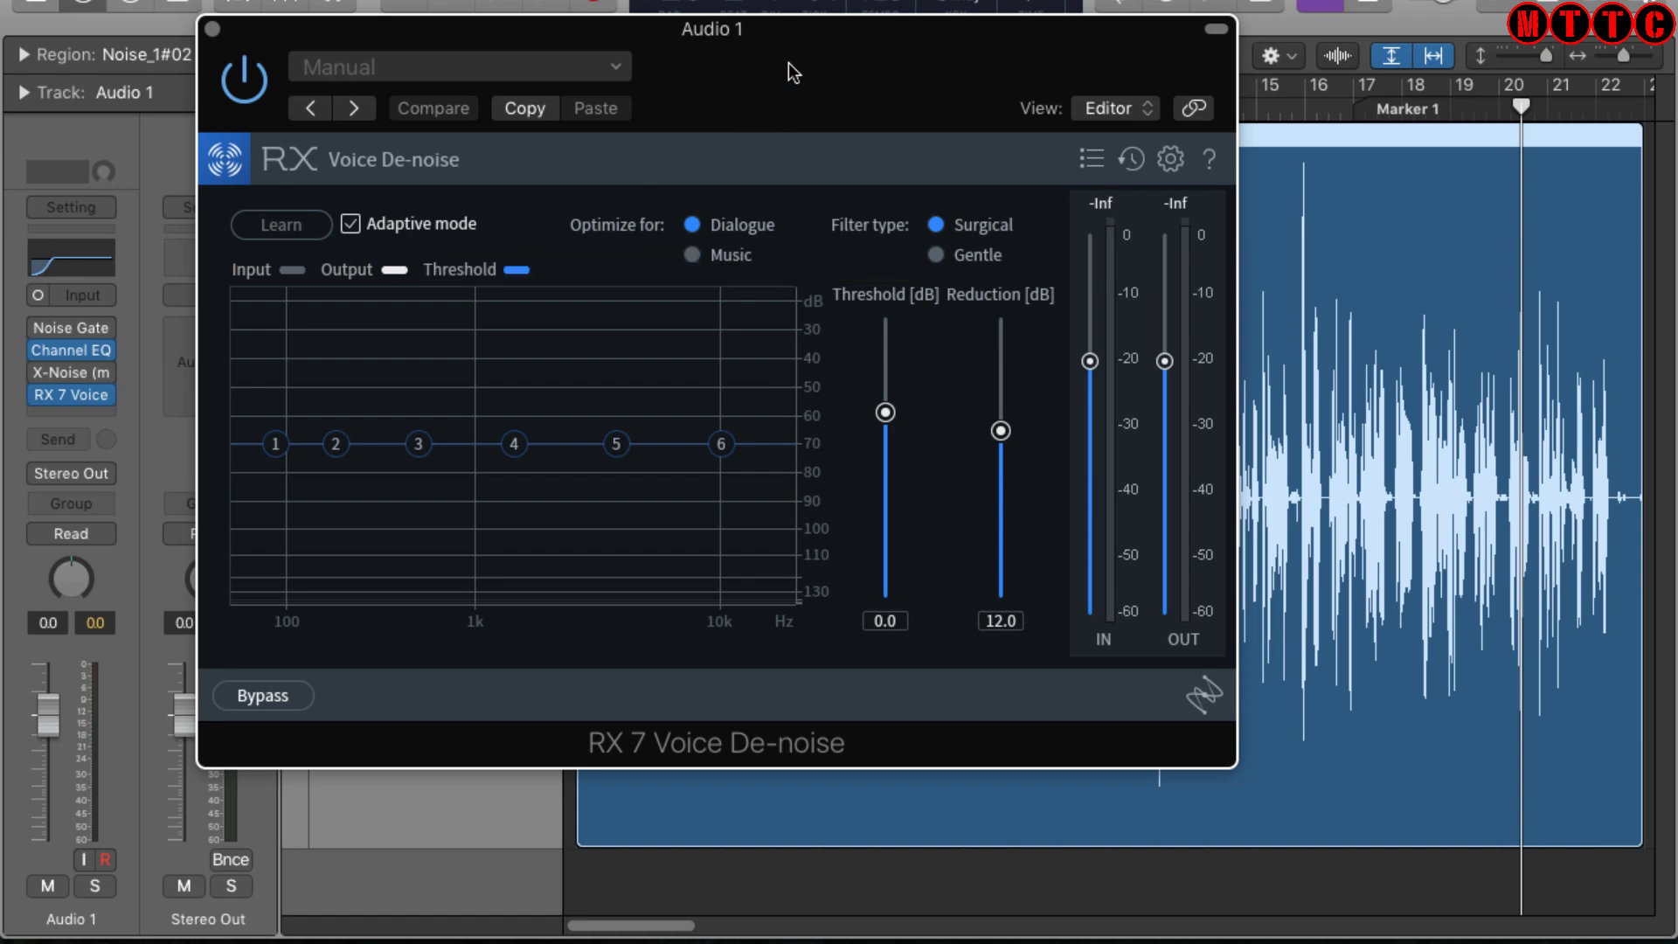
{"action": "left_click_drag", "start_coordinate": [788, 62], "coordinate": [839, 568]}
{"action": "left_click_drag", "start_coordinate": [868, 112], "coordinate": [1061, 112]}
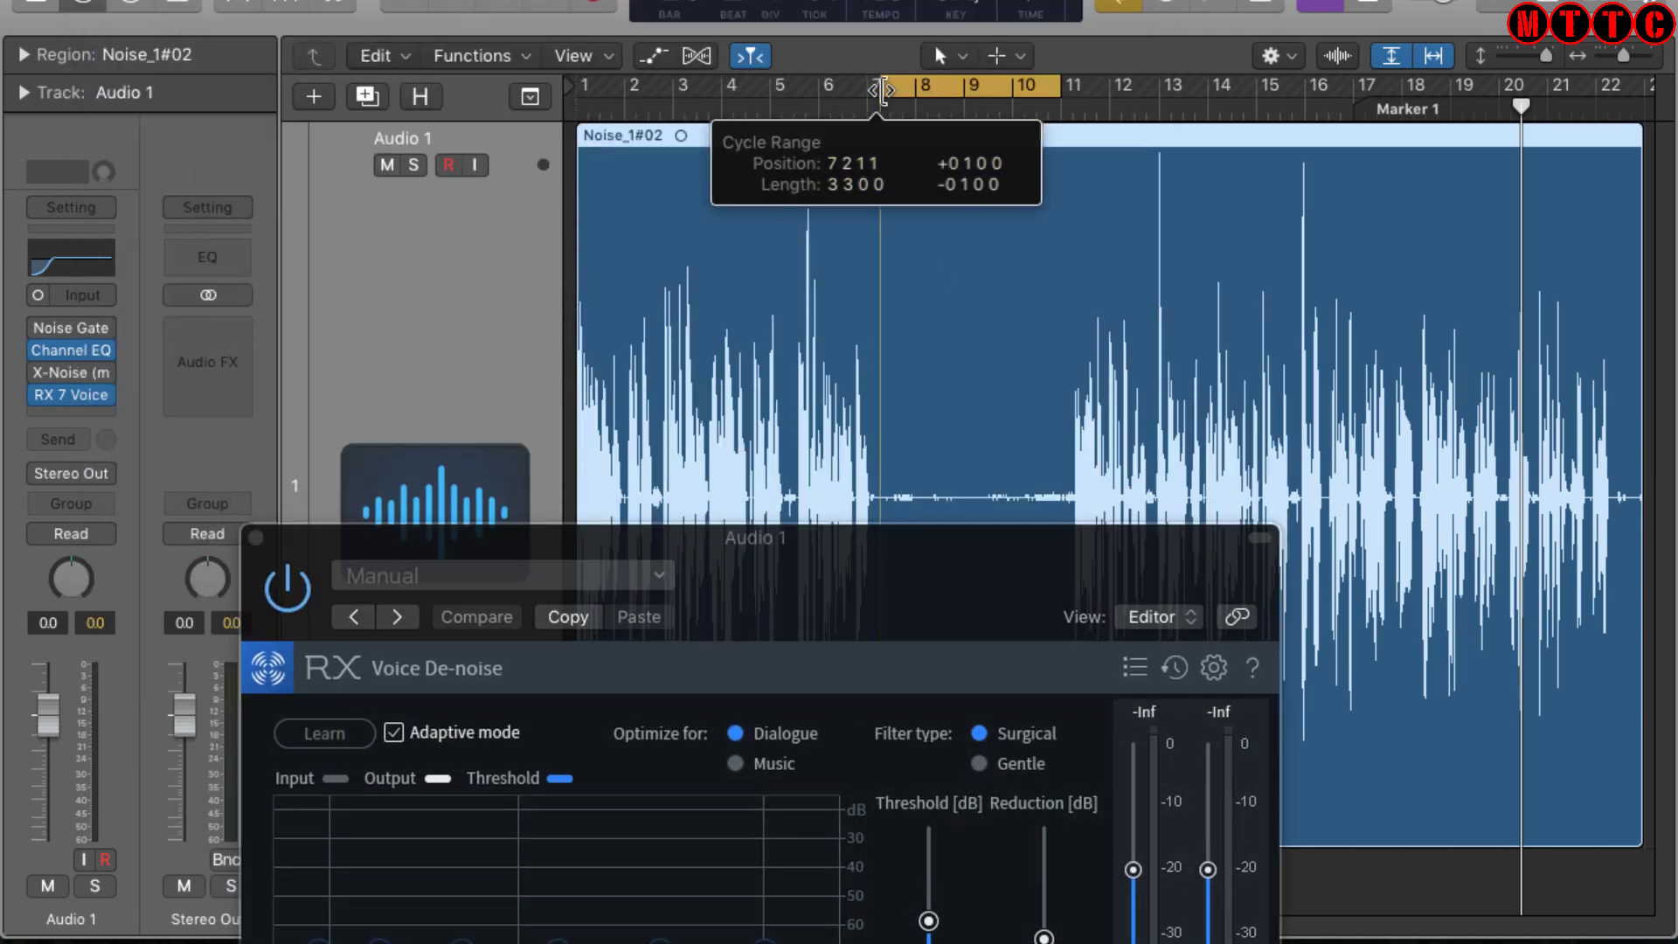
{"action": "left_click_drag", "start_coordinate": [944, 536], "coordinate": [708, 0]}
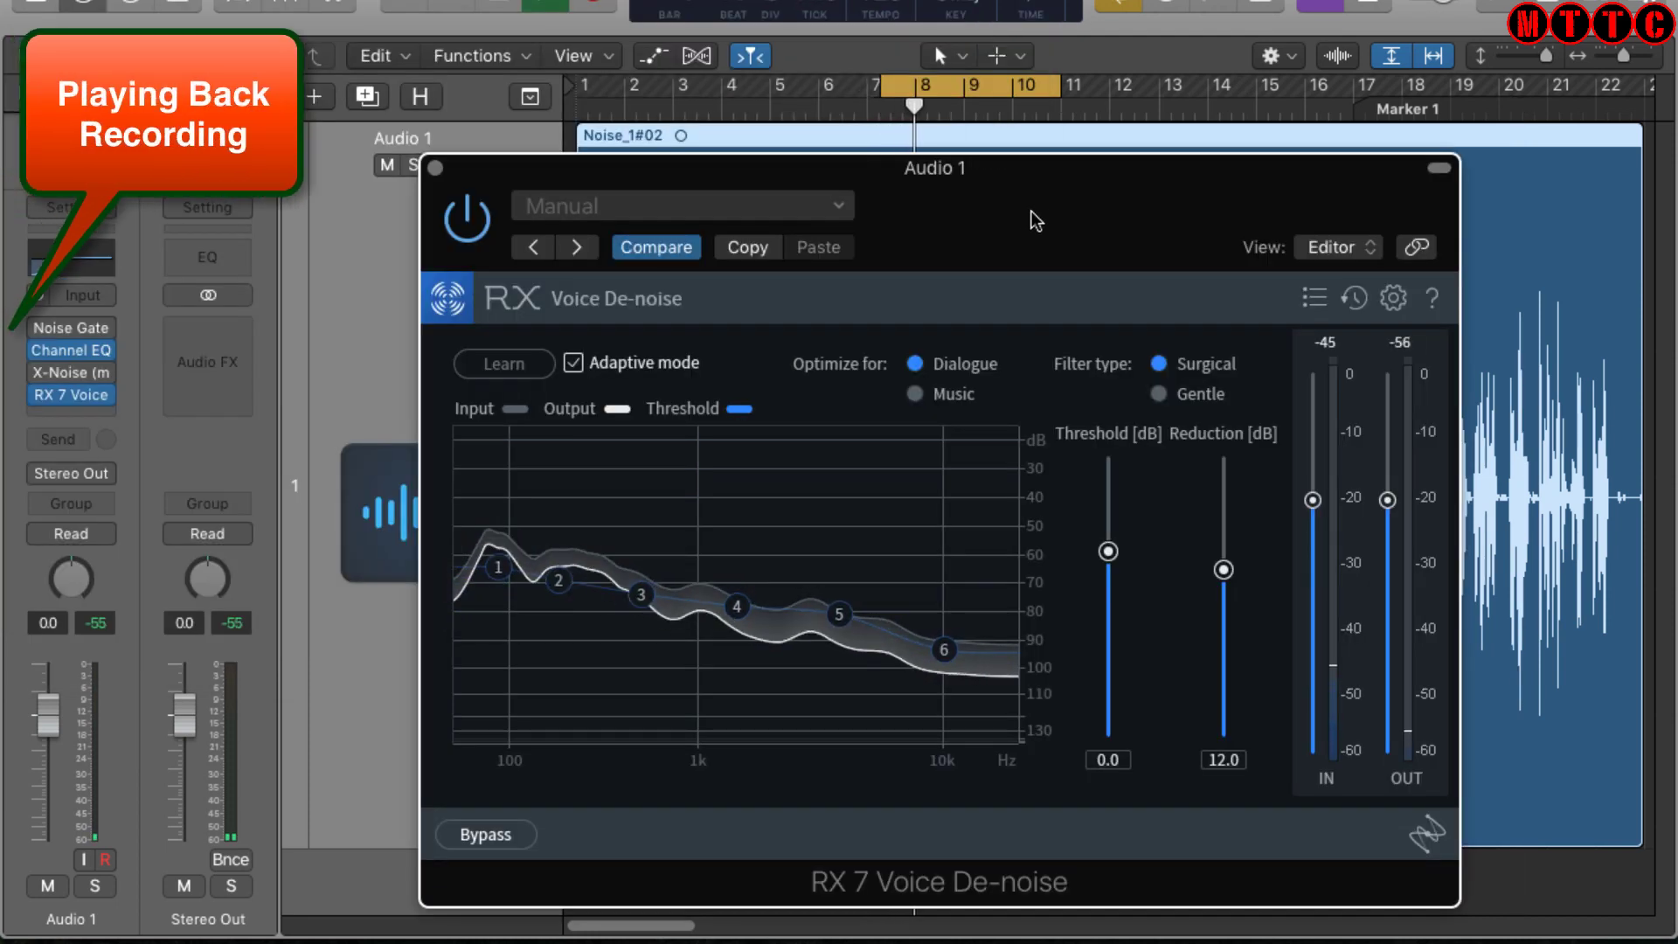
Step: Raise Voice De-noise's reduction to 17.1 dB and threshold to 5.7 dB, comparing the looped noise with the plug-in off and on
{"action": "left_click", "coordinate": [474, 226]}
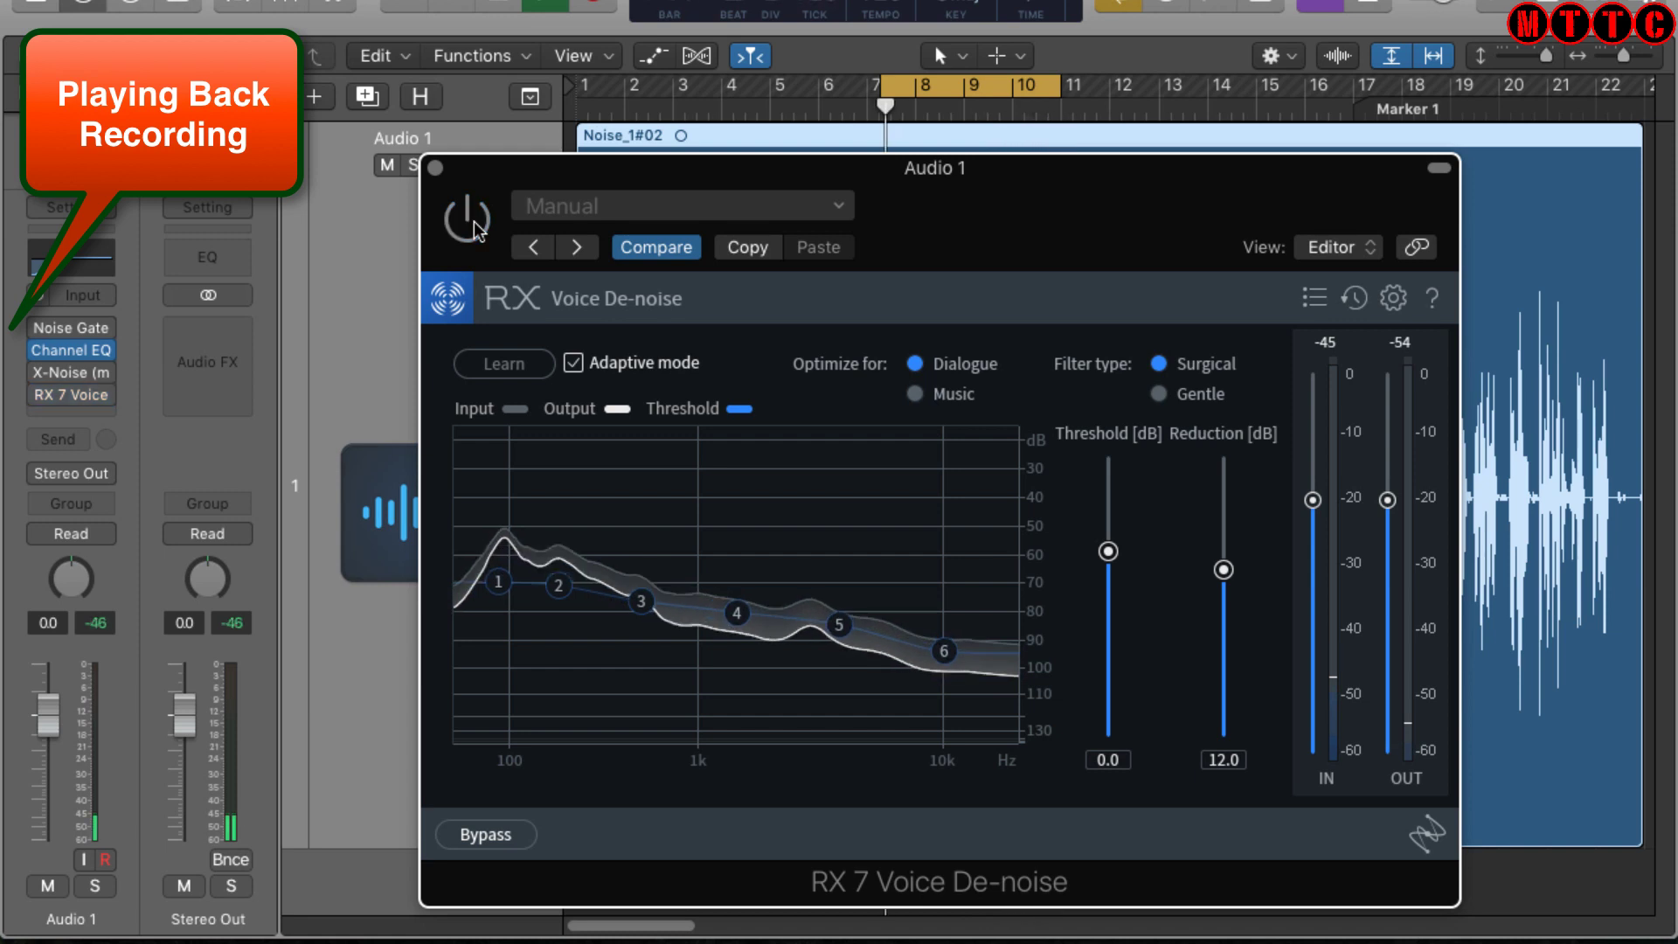
{"action": "left_click", "coordinate": [473, 226]}
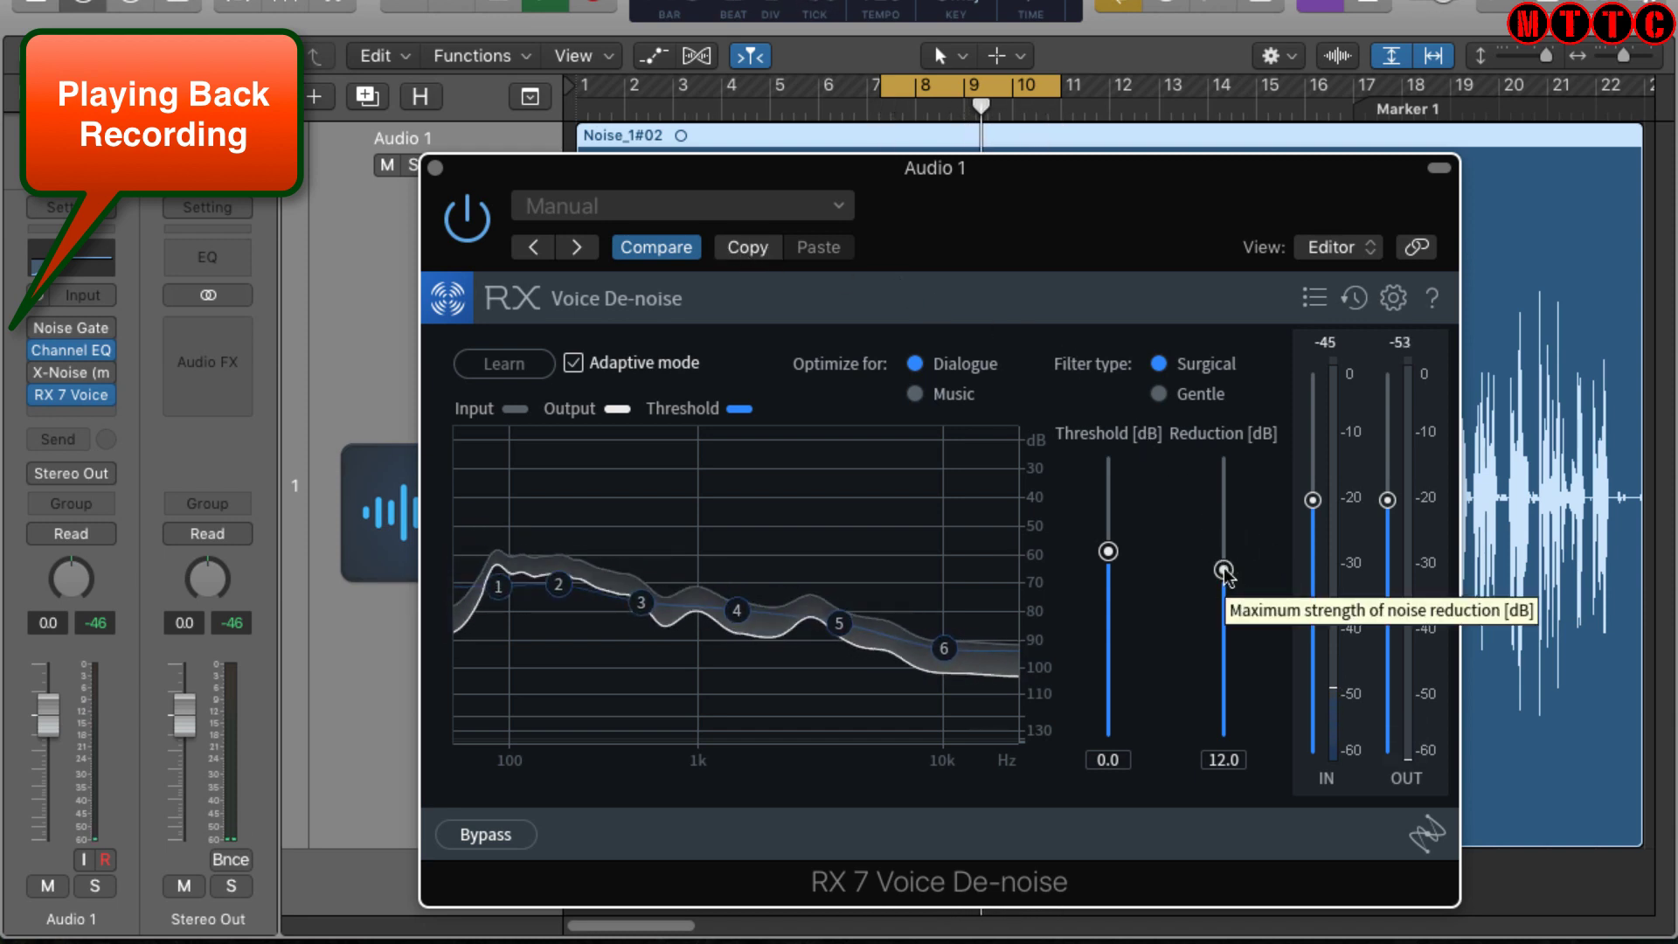
{"action": "left_click_drag", "start_coordinate": [1225, 573], "coordinate": [1228, 503]}
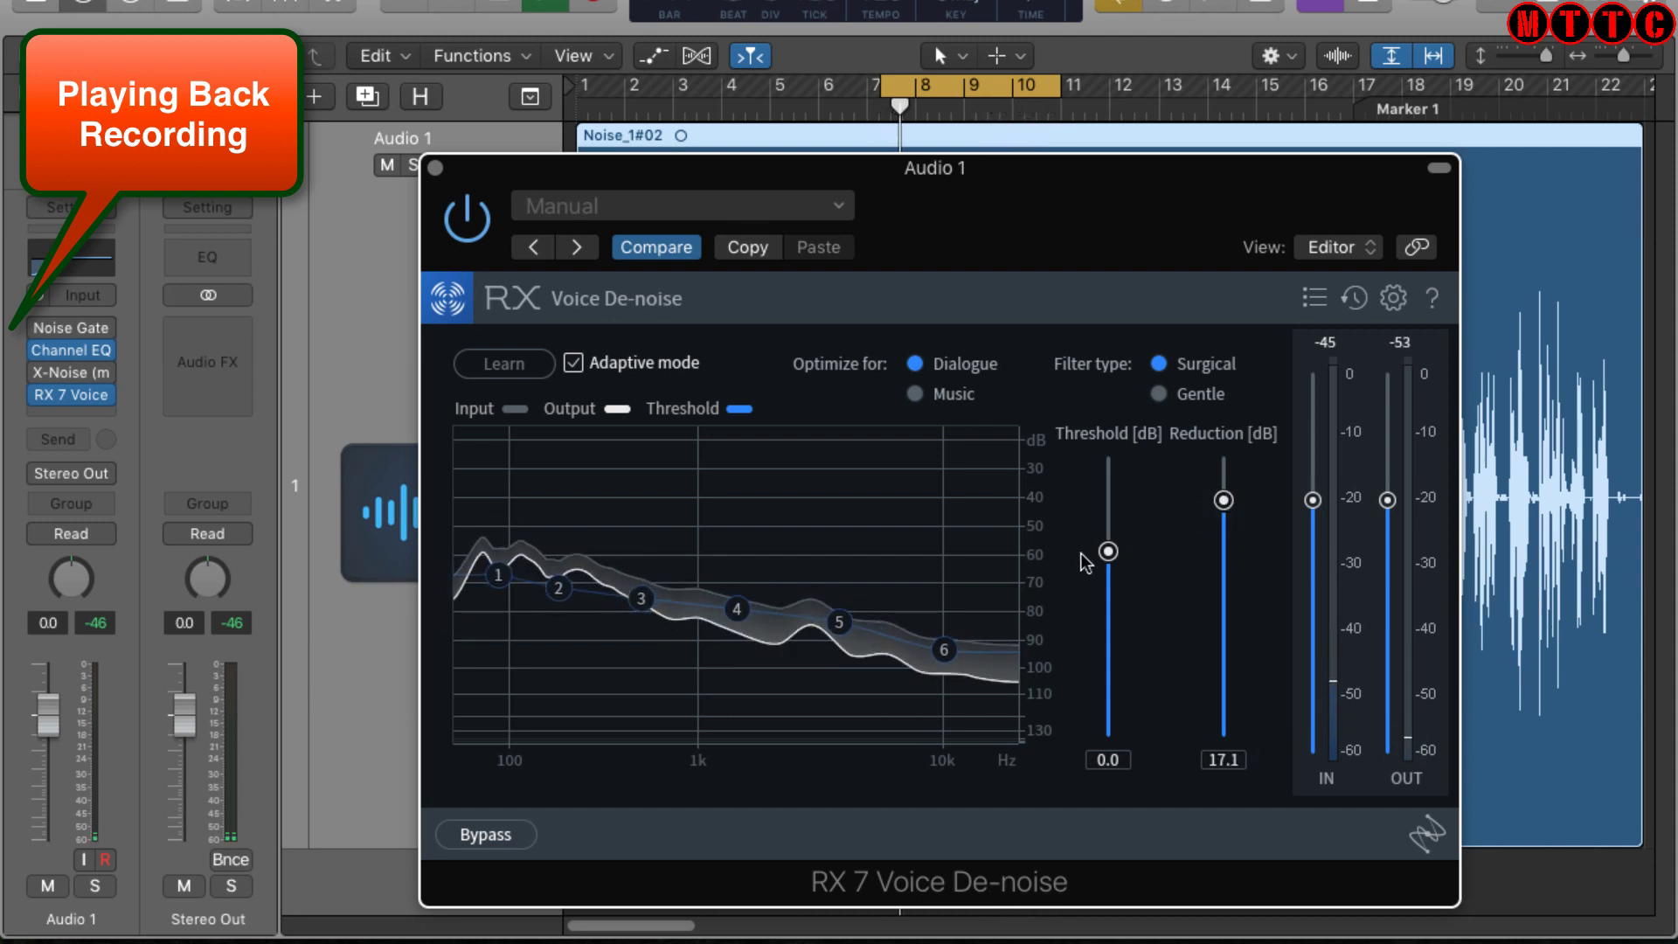
{"action": "left_click_drag", "start_coordinate": [1103, 560], "coordinate": [1113, 503]}
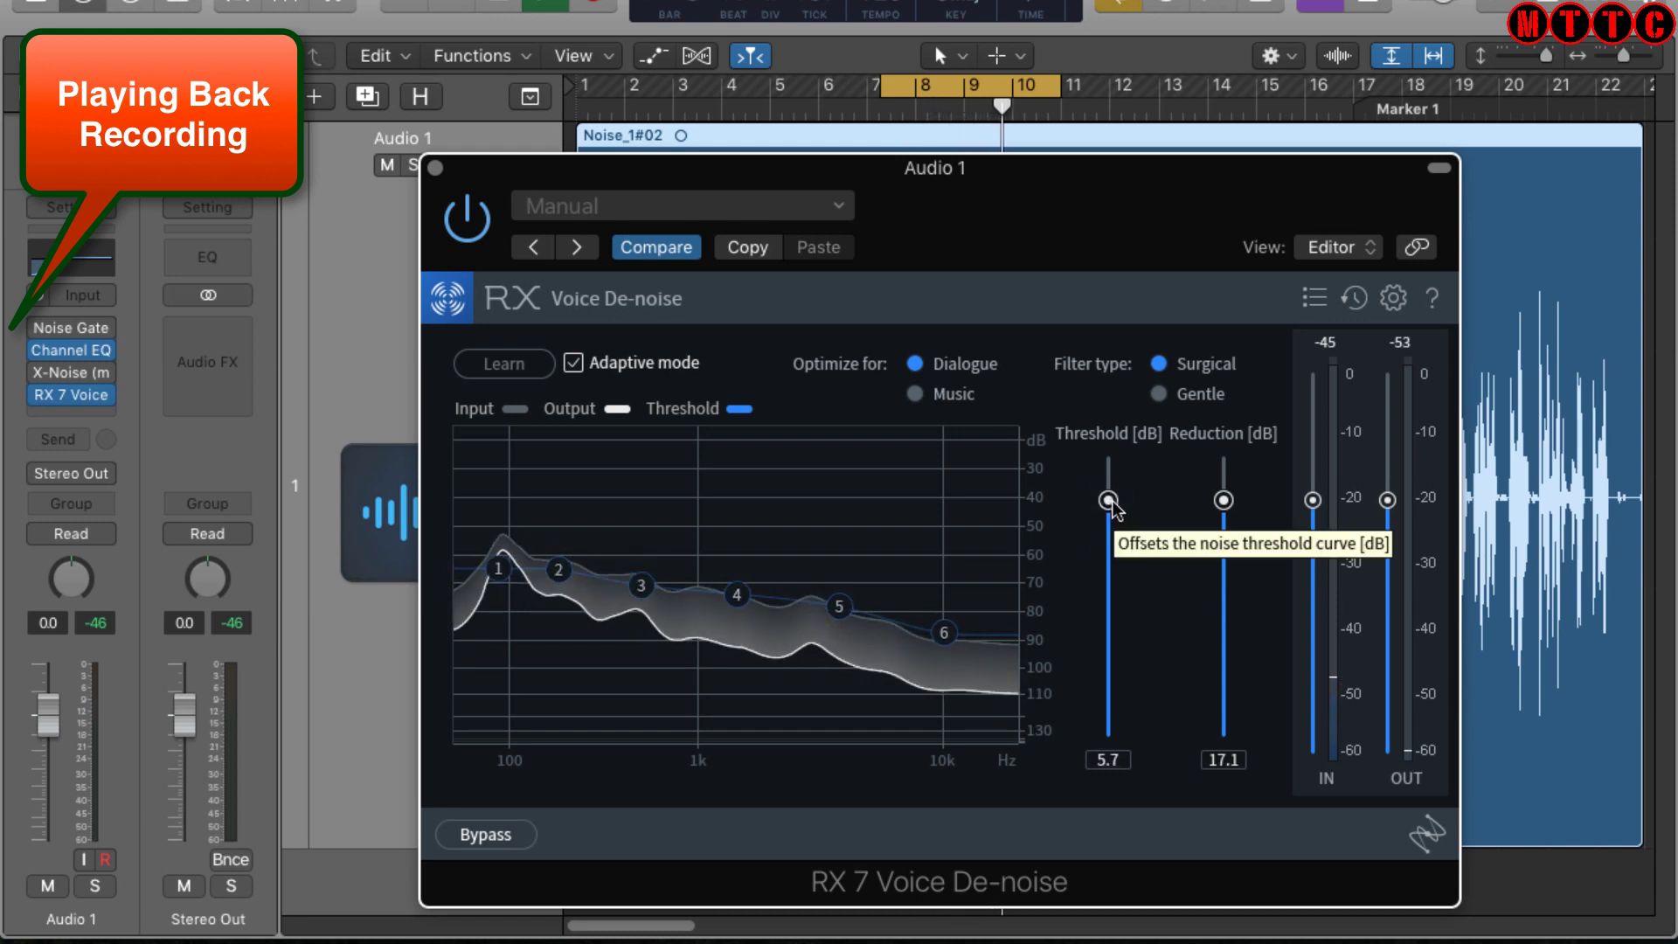
{"action": "left_click", "coordinate": [470, 226]}
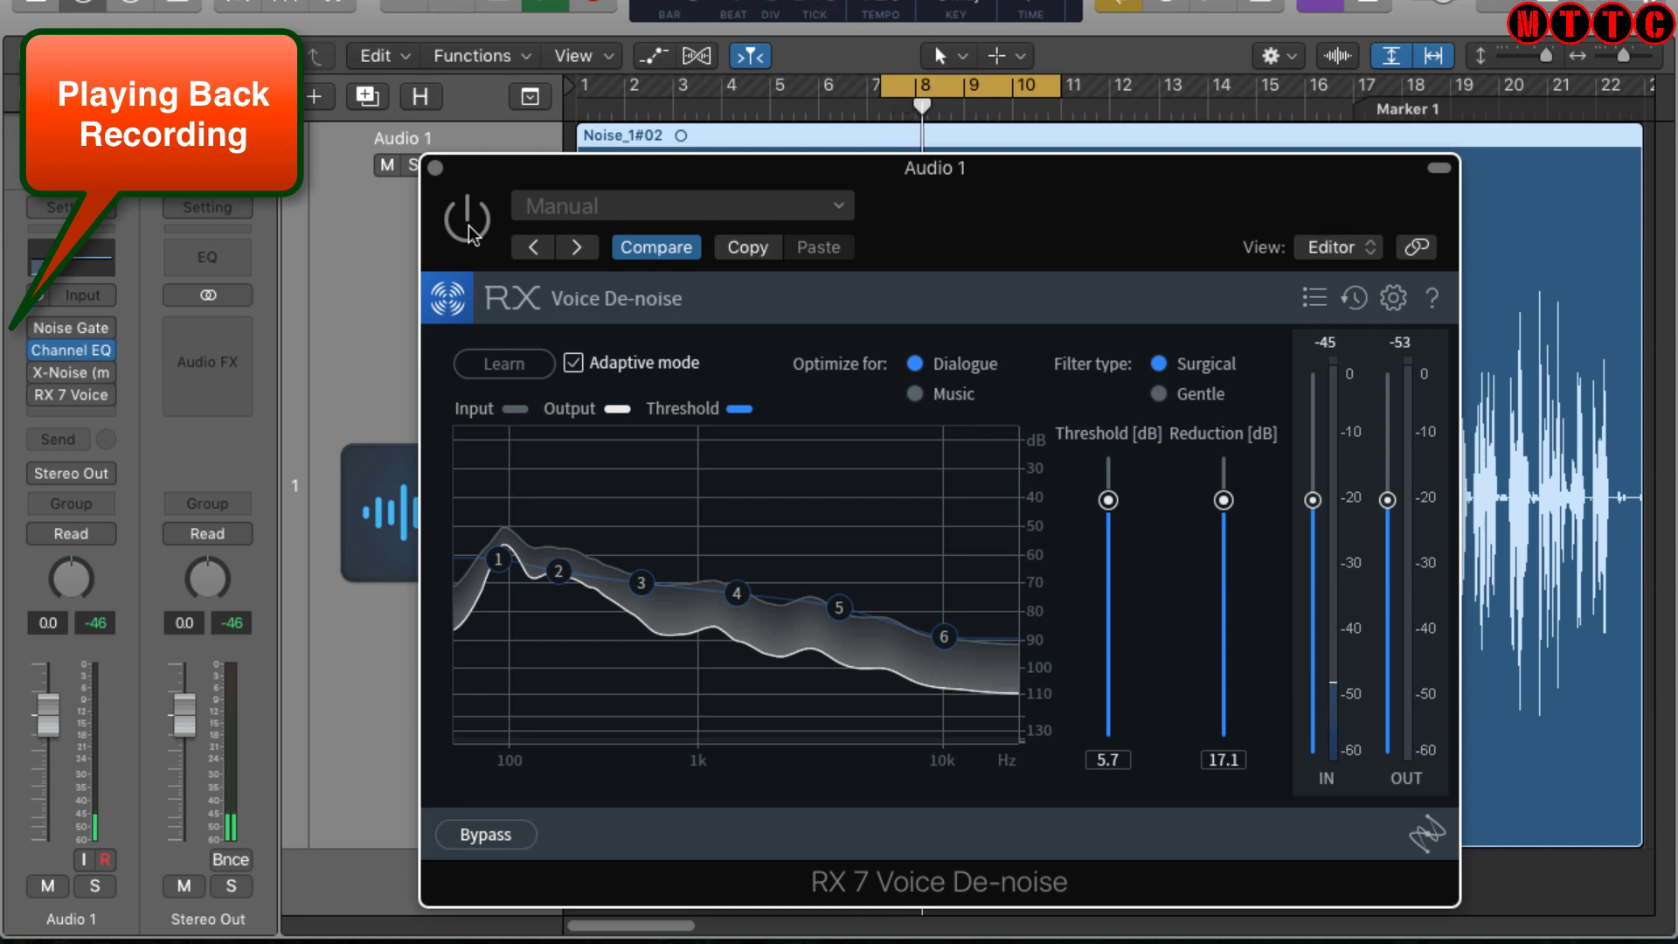
{"action": "left_click", "coordinate": [467, 220]}
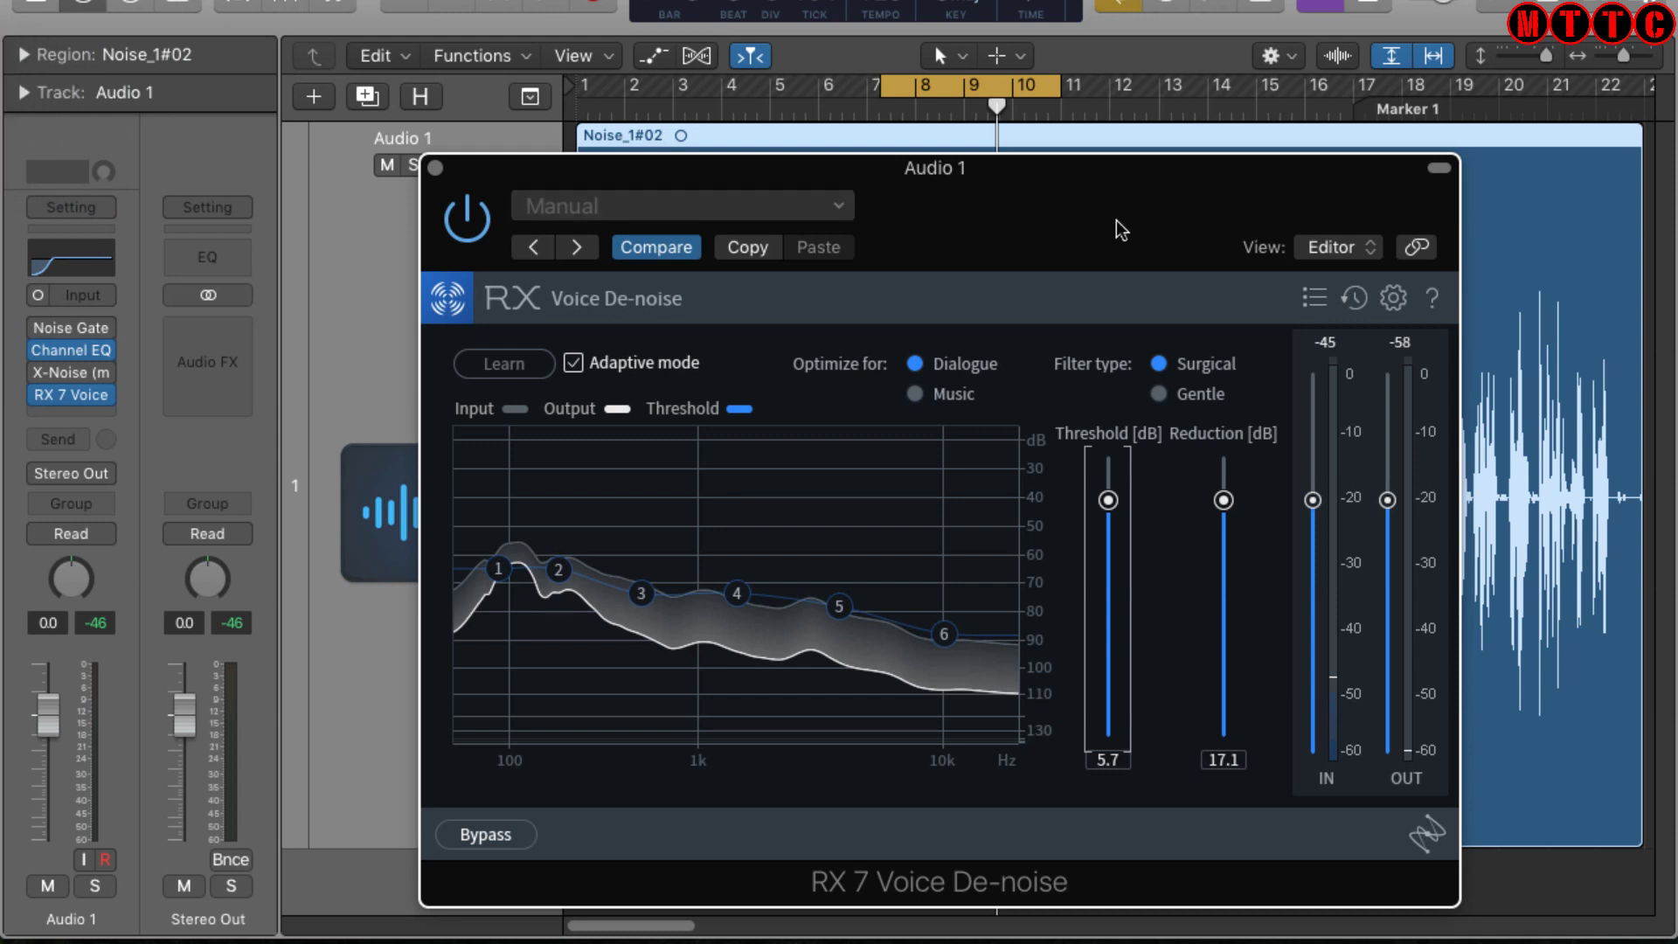
Step: Reset Voice De-noise to its default settings
{"action": "left_click", "coordinate": [492, 354]}
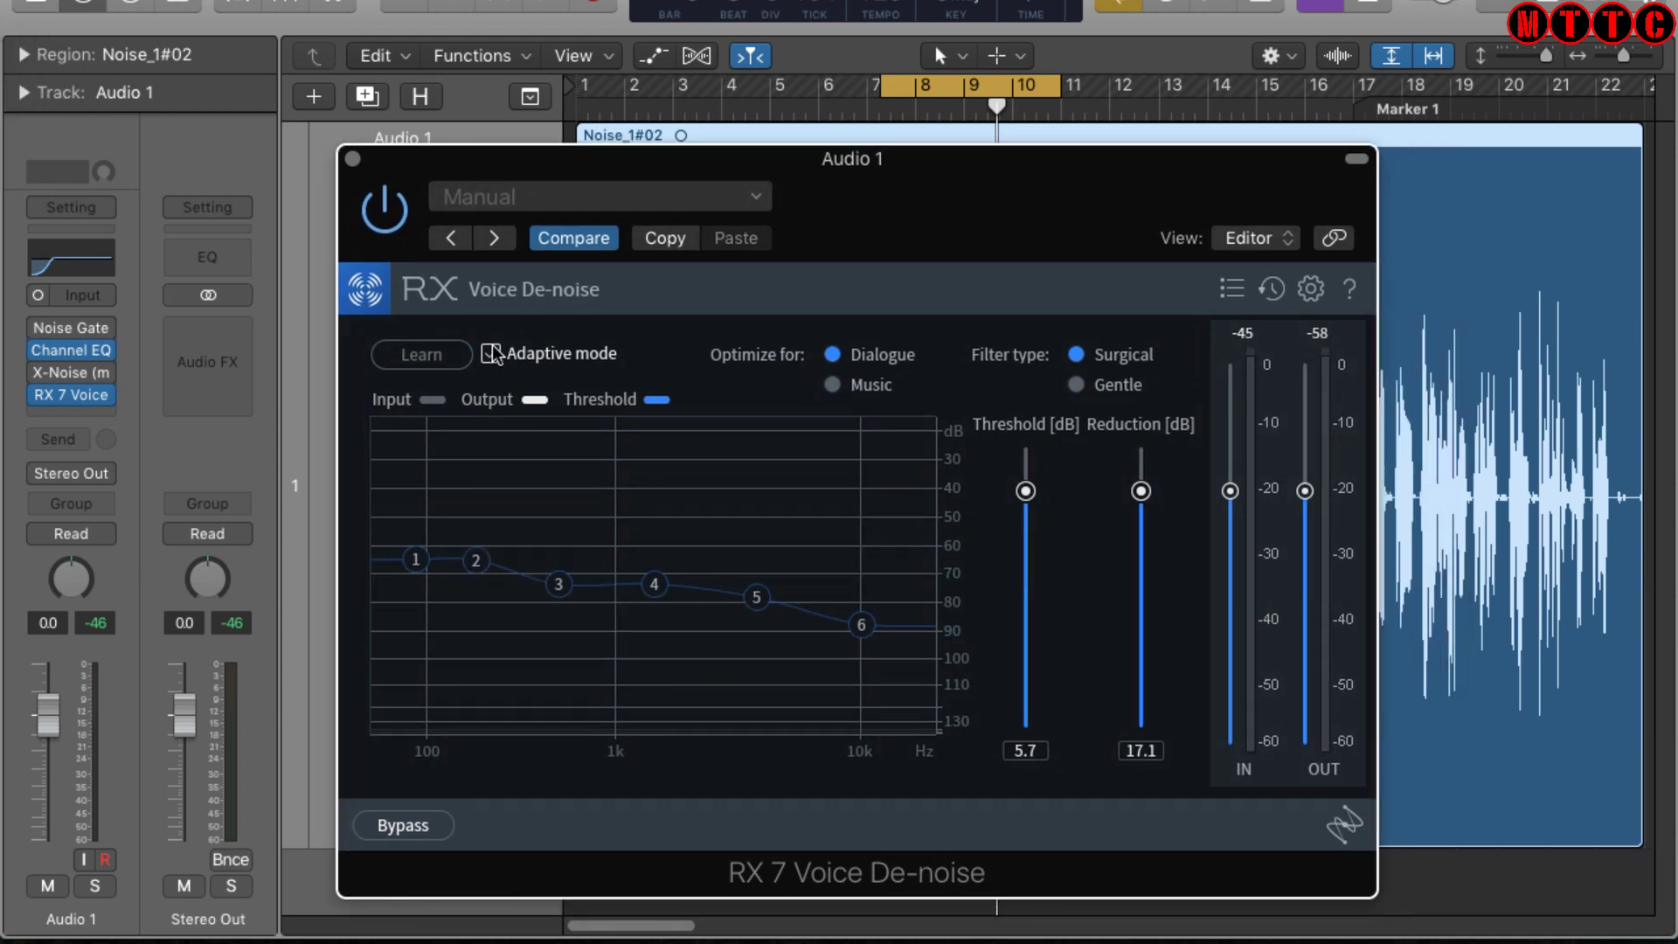
{"action": "left_click", "coordinate": [420, 137]}
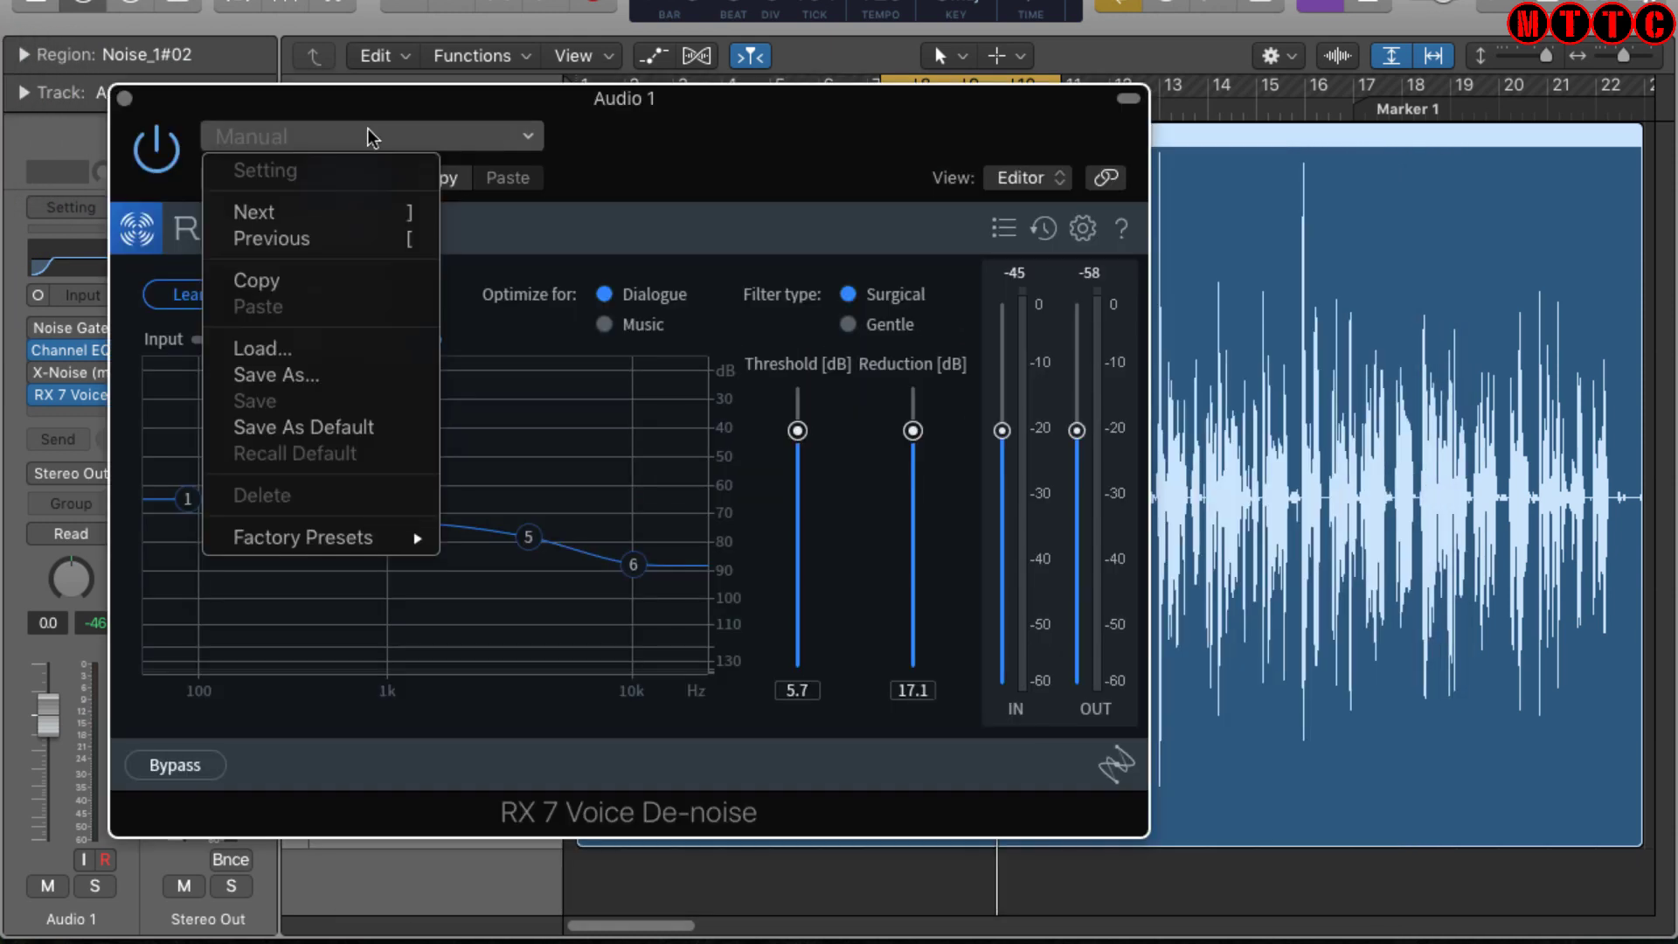
{"action": "left_click", "coordinate": [346, 453]}
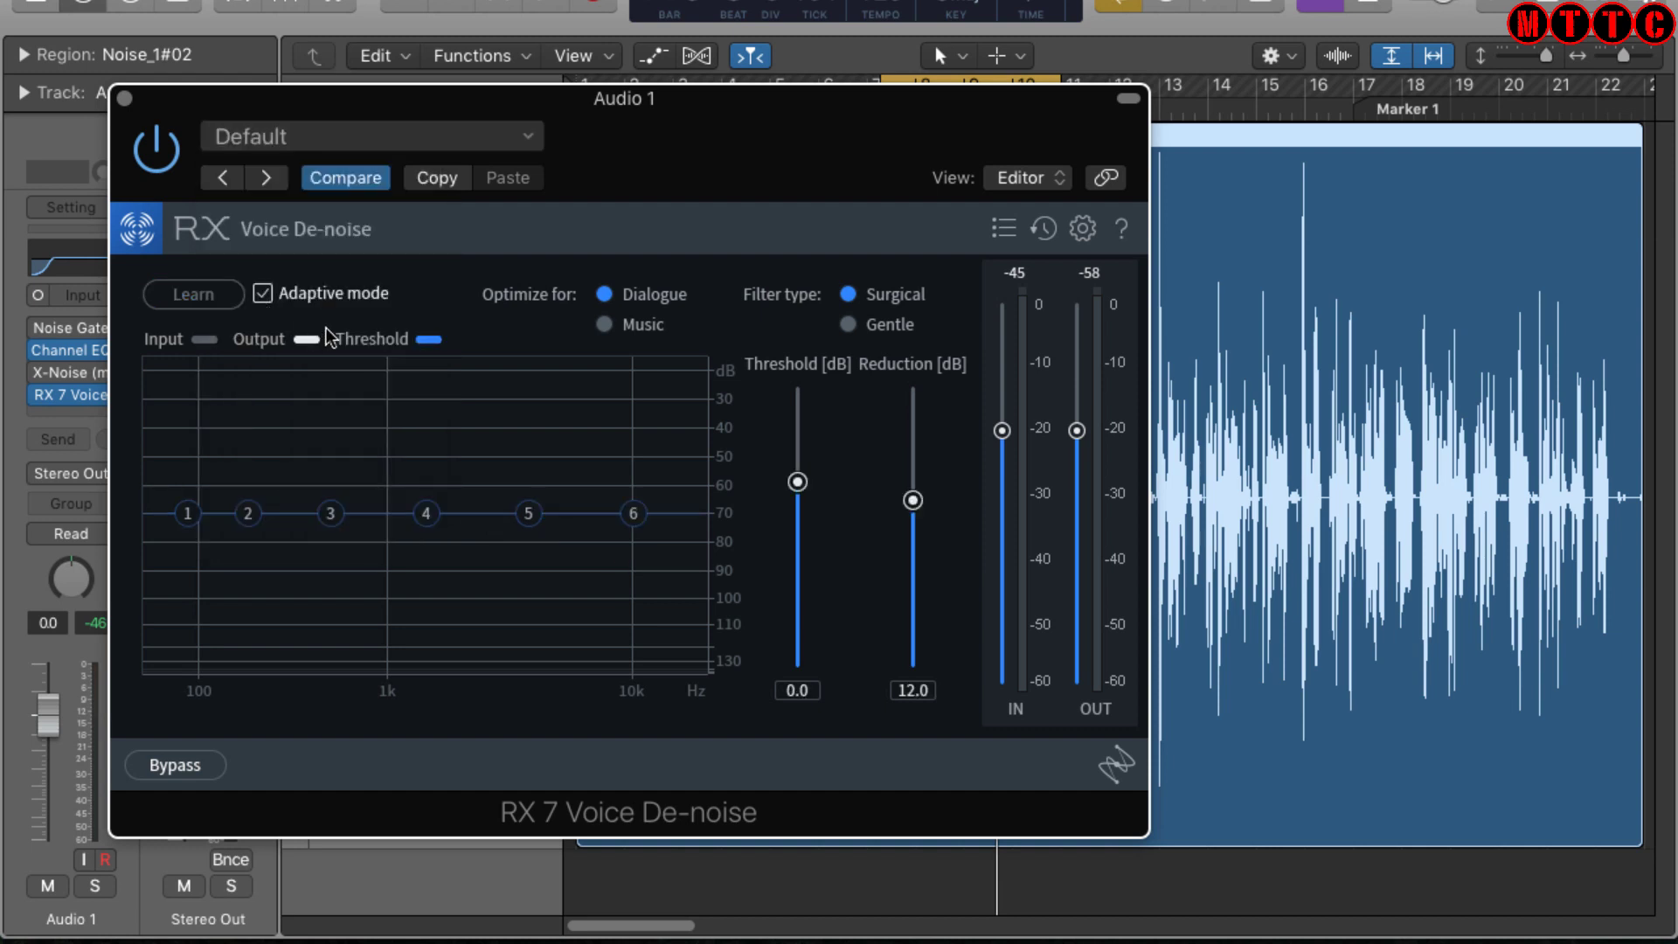
Step: Turn off Voice De-noise's adaptive mode and learn the noise profile by playing the looped pause
{"action": "left_click", "coordinate": [262, 294]}
{"action": "left_click", "coordinate": [193, 296]}
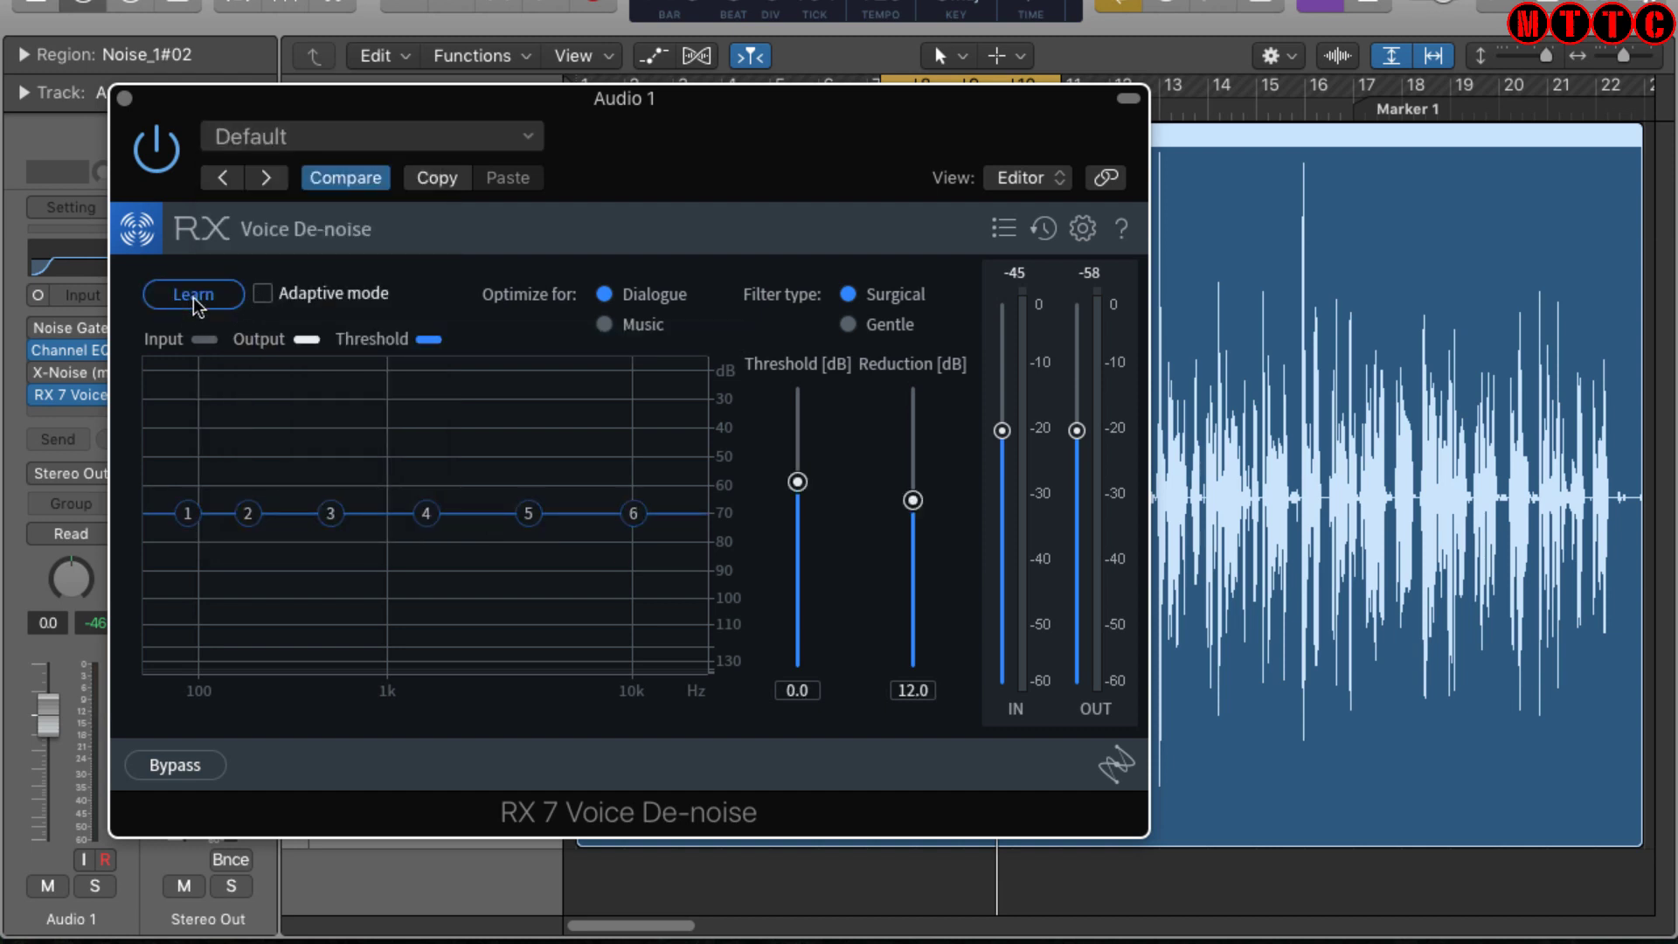
{"action": "key", "text": "space"}
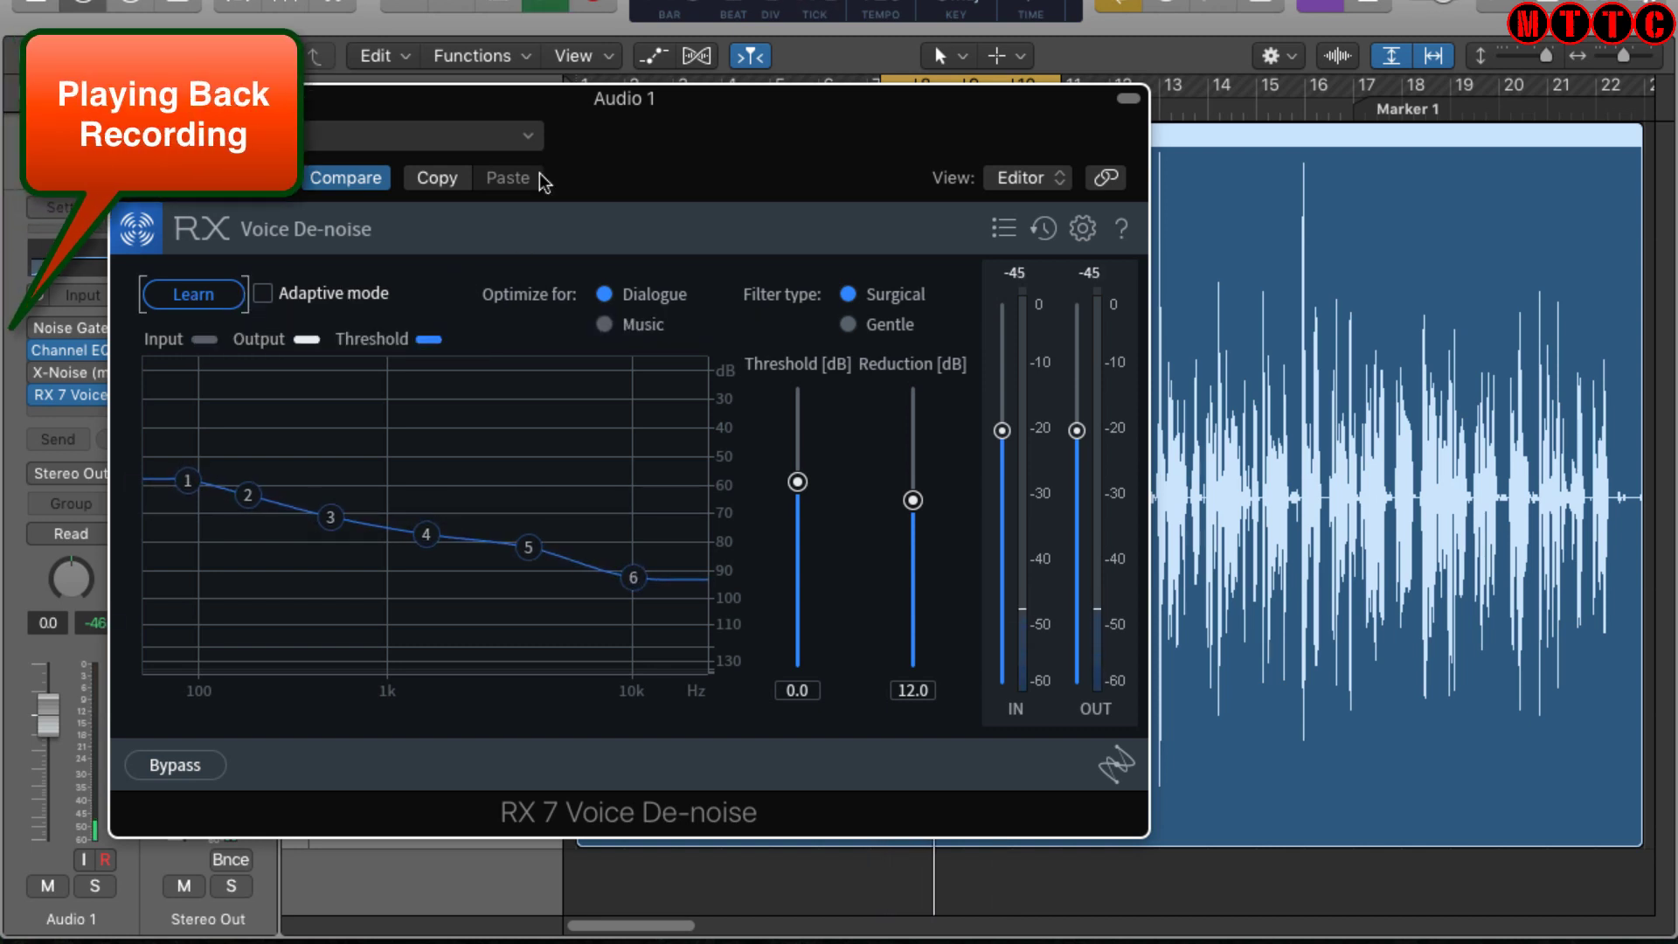
{"action": "left_click_drag", "start_coordinate": [609, 159], "coordinate": [609, 263]}
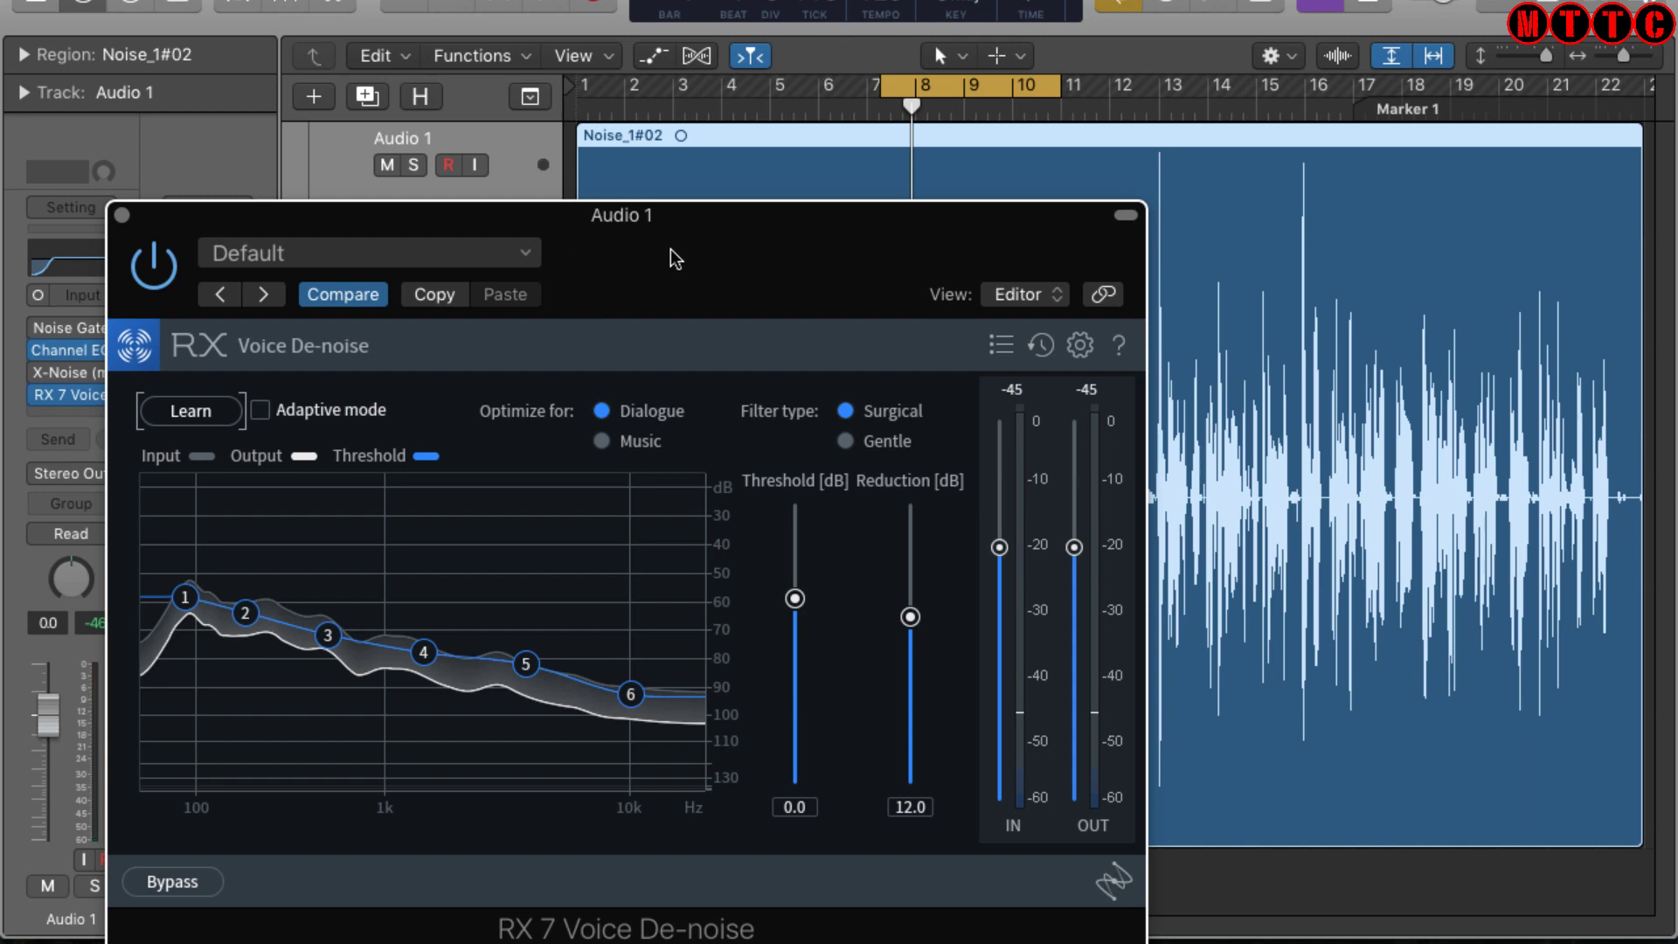
{"action": "mouse_move", "coordinate": [676, 259]}
{"action": "left_mouse_down"}
{"action": "mouse_move", "coordinate": [678, 218]}
{"action": "mouse_move", "coordinate": [660, 251]}
{"action": "mouse_move", "coordinate": [703, 263]}
{"action": "left_mouse_up"}
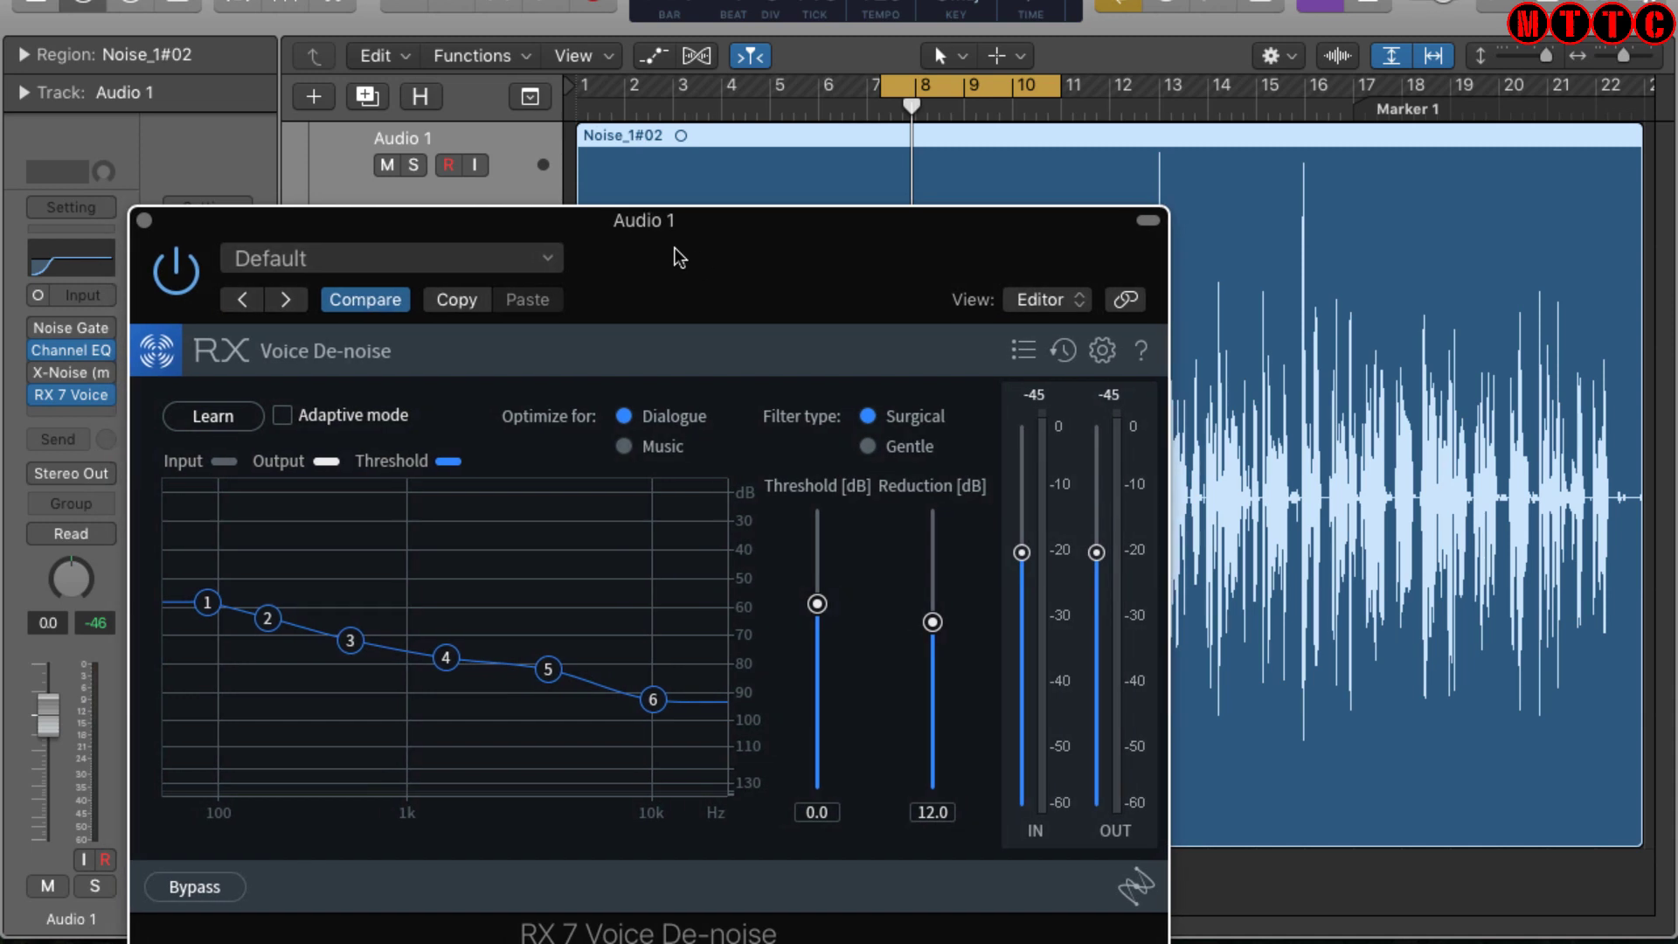
Step: Extend the cycle range to cover the whole recording, and compare playback with Voice De-noise off and on
{"action": "key", "text": "space"}
{"action": "left_click_drag", "start_coordinate": [883, 85], "coordinate": [577, 142]}
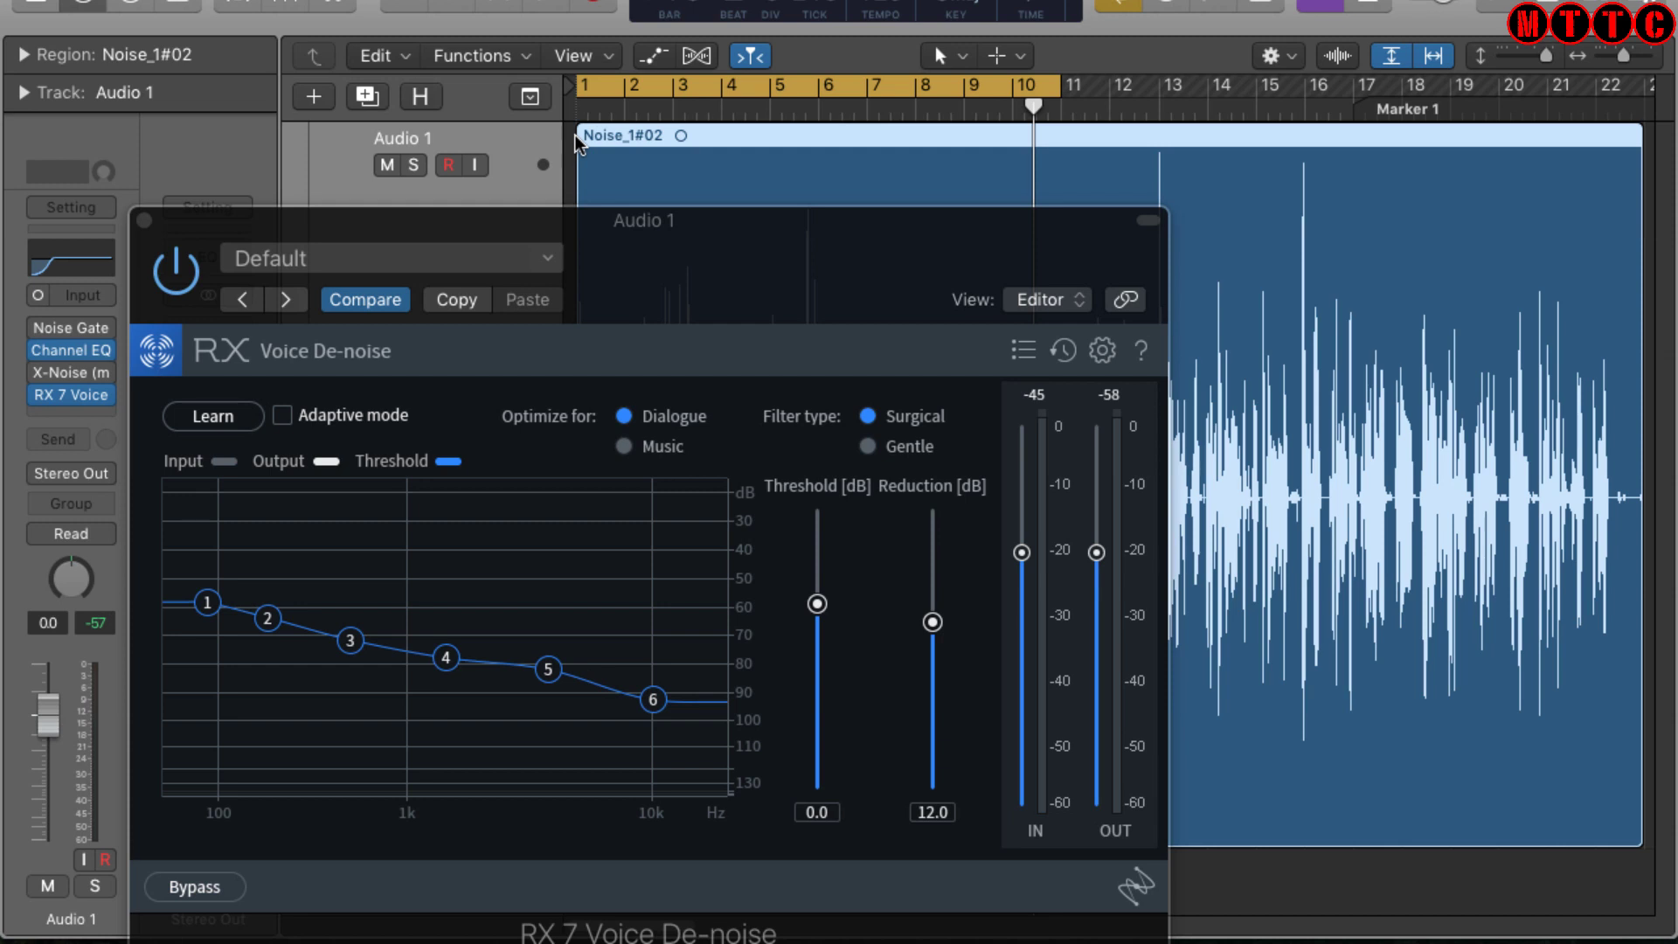
{"action": "key", "text": "space"}
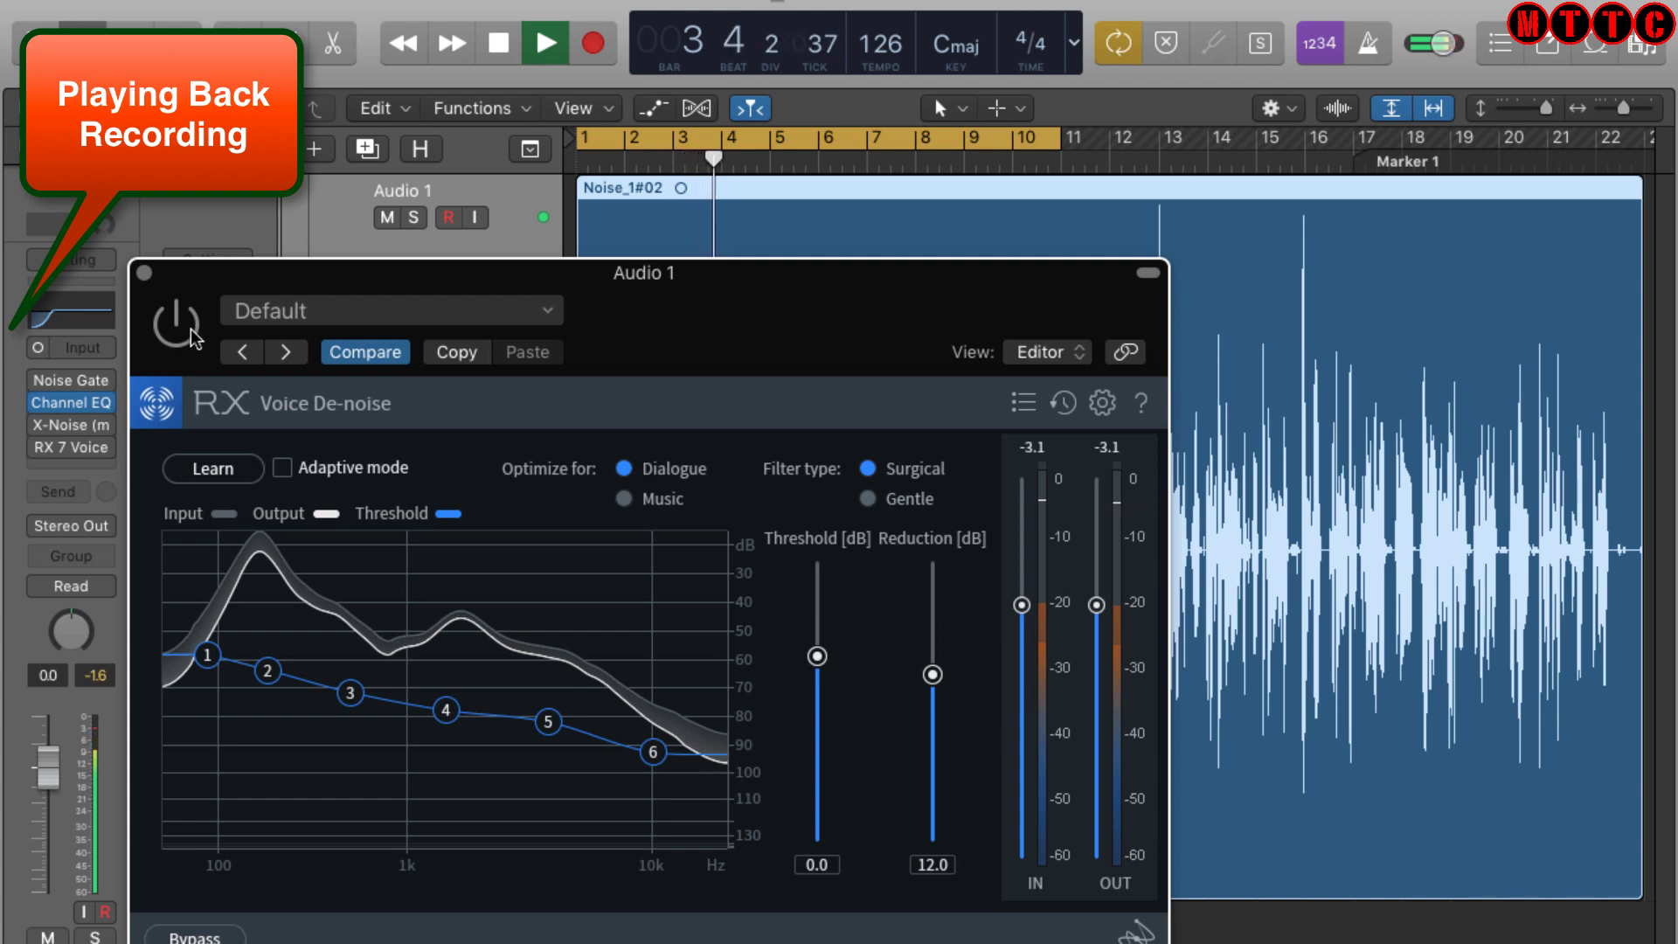
{"action": "left_click", "coordinate": [191, 336]}
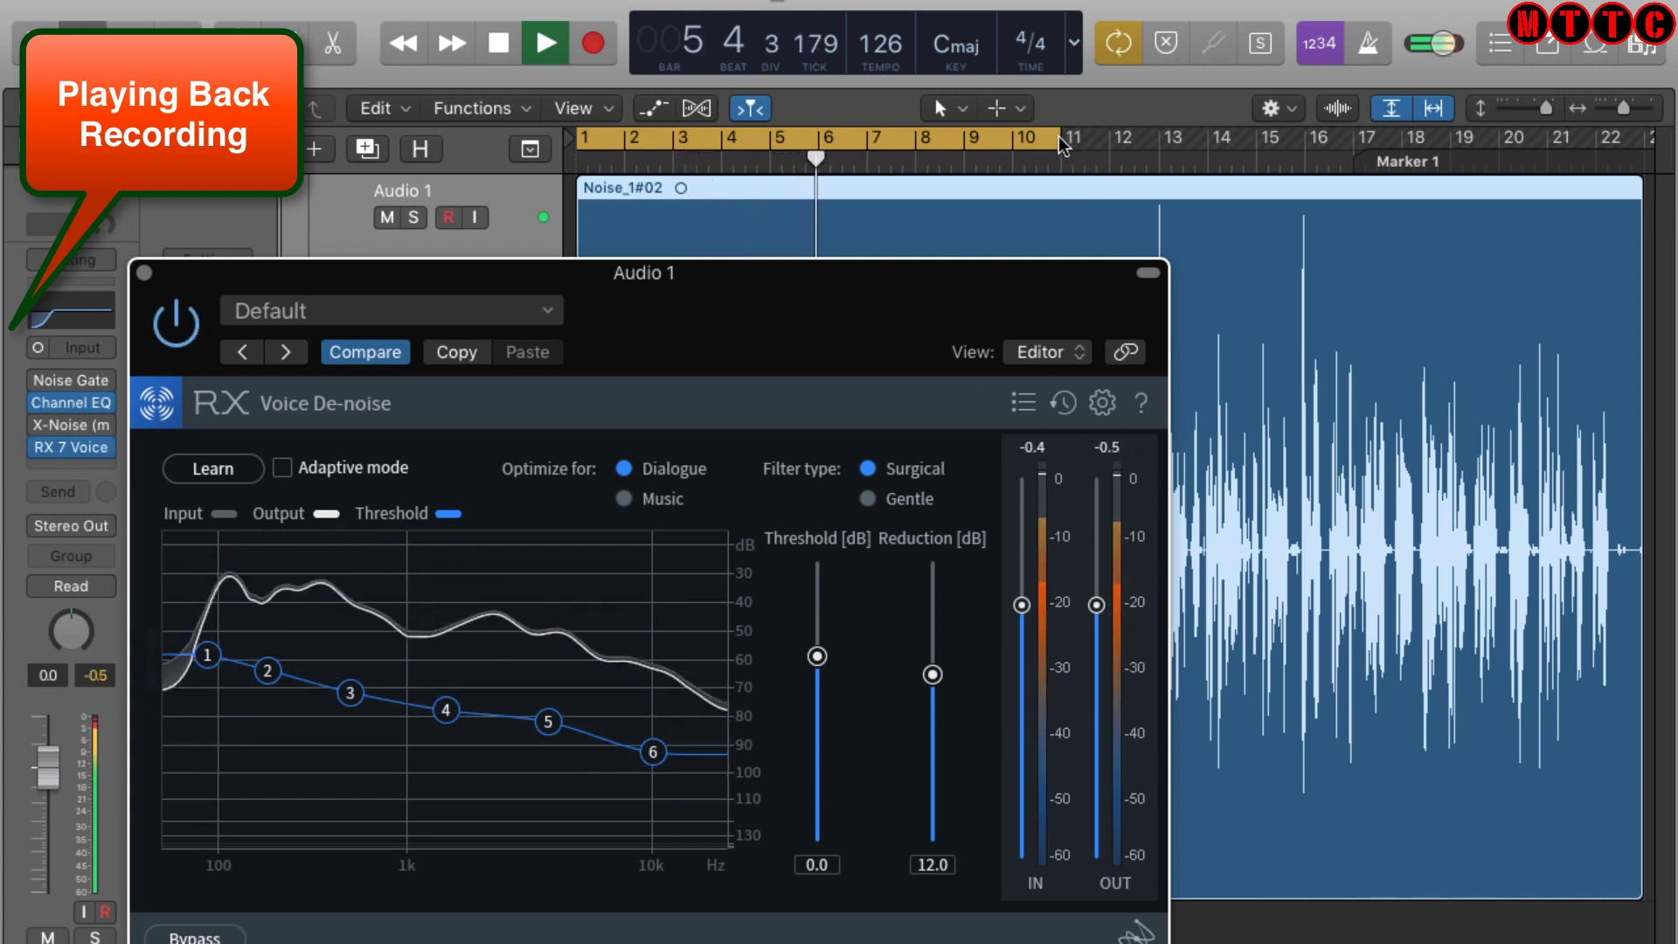
{"action": "left_click_drag", "start_coordinate": [1063, 145], "coordinate": [1628, 367]}
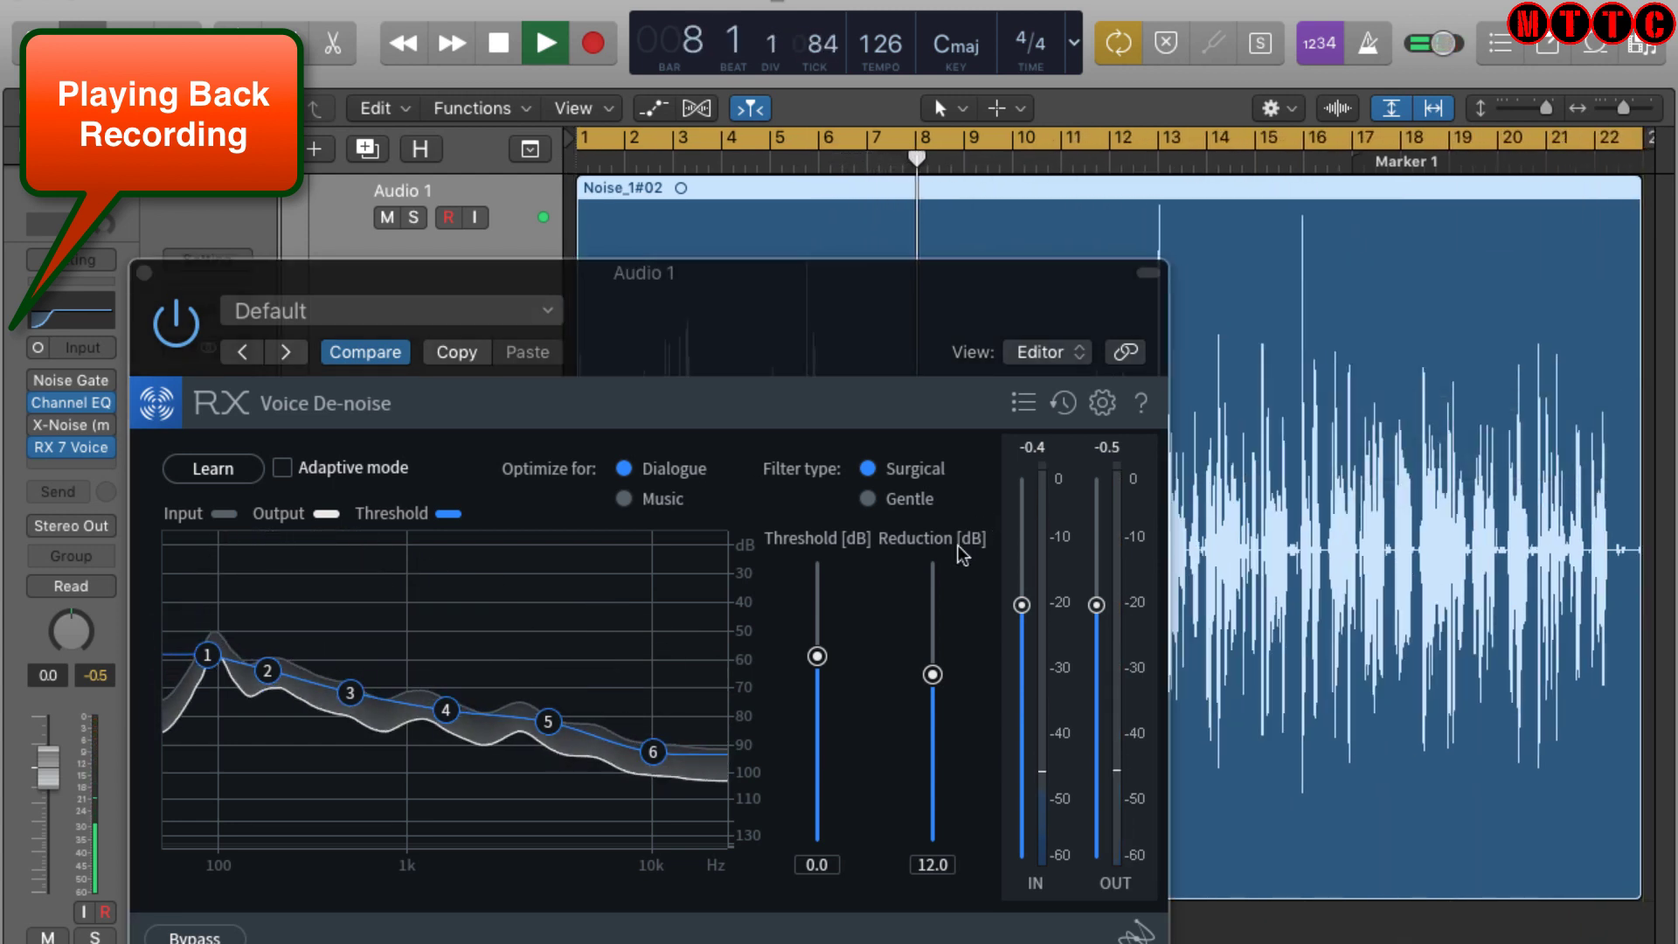
Step: Raise Voice De-noise's reduction to 13.6 dB during playback, and close the plug-in window
{"action": "left_click_drag", "start_coordinate": [932, 674], "coordinate": [932, 653]}
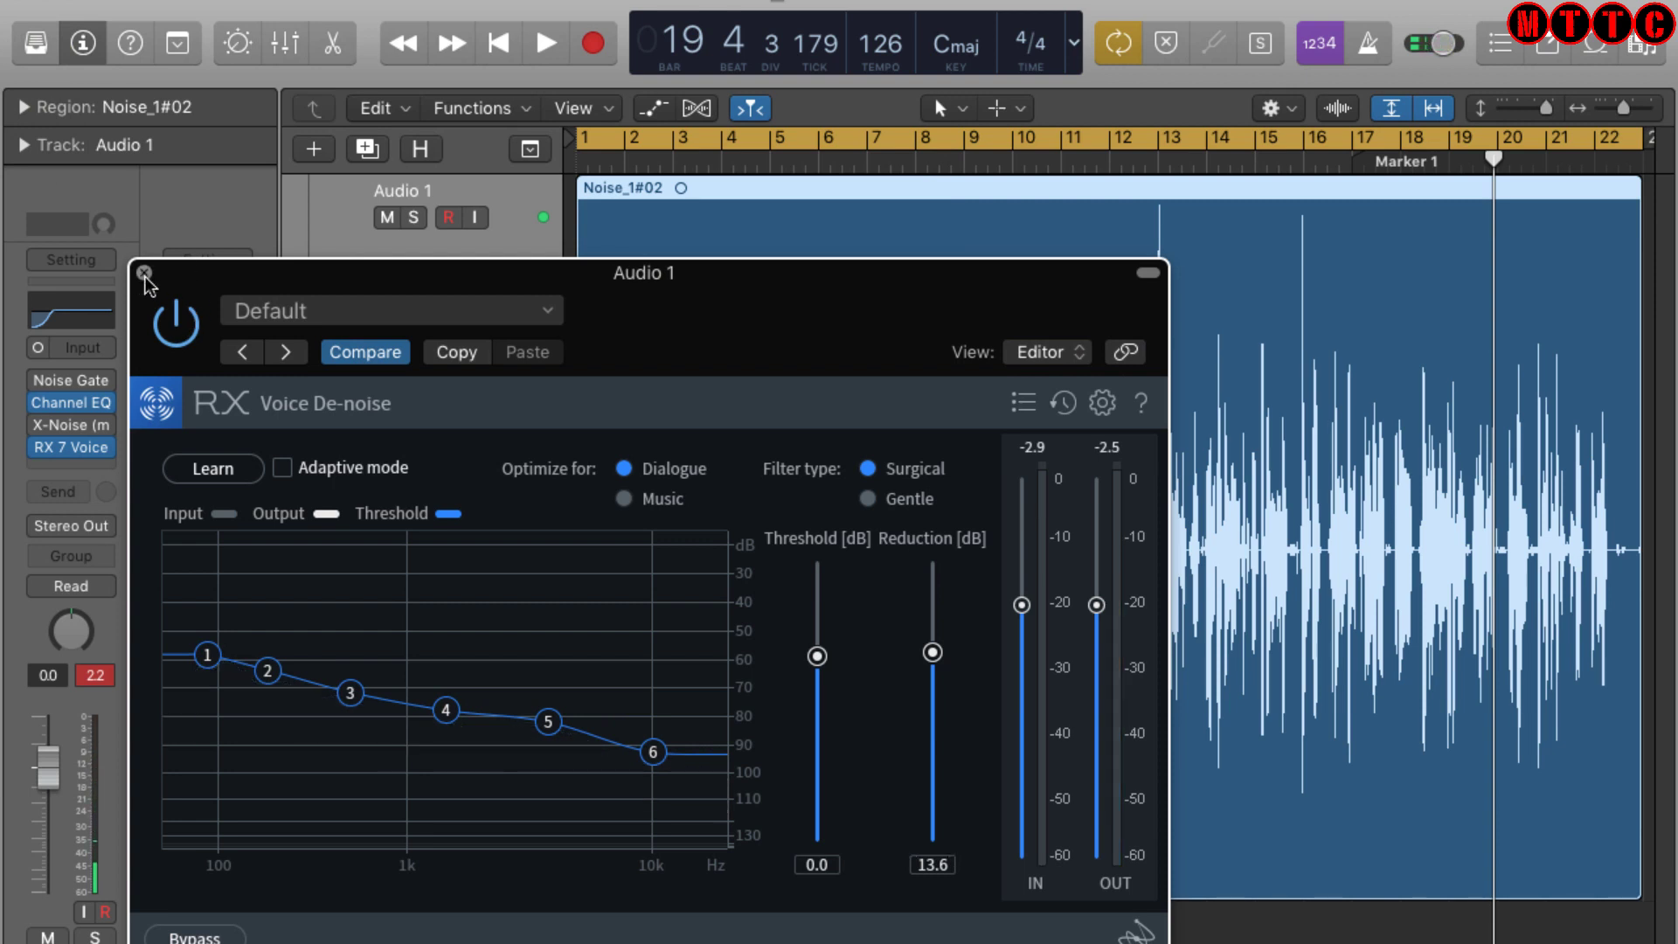
{"action": "left_click_drag", "start_coordinate": [145, 281], "coordinate": [658, 3]}
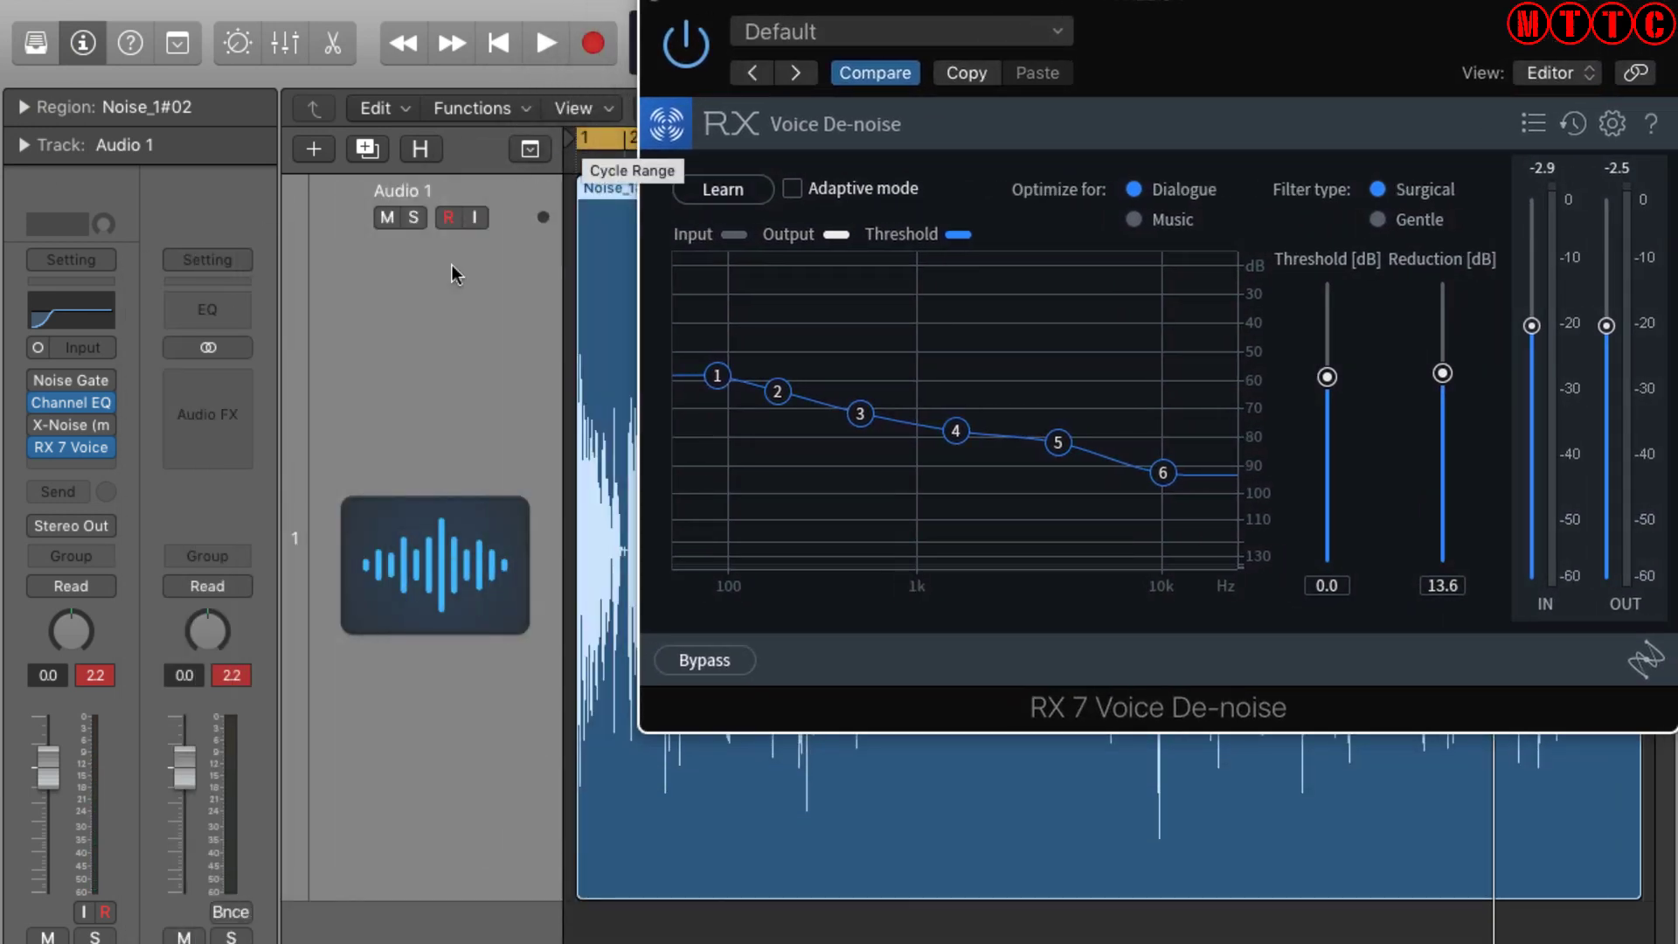
{"action": "key", "text": "super+w"}
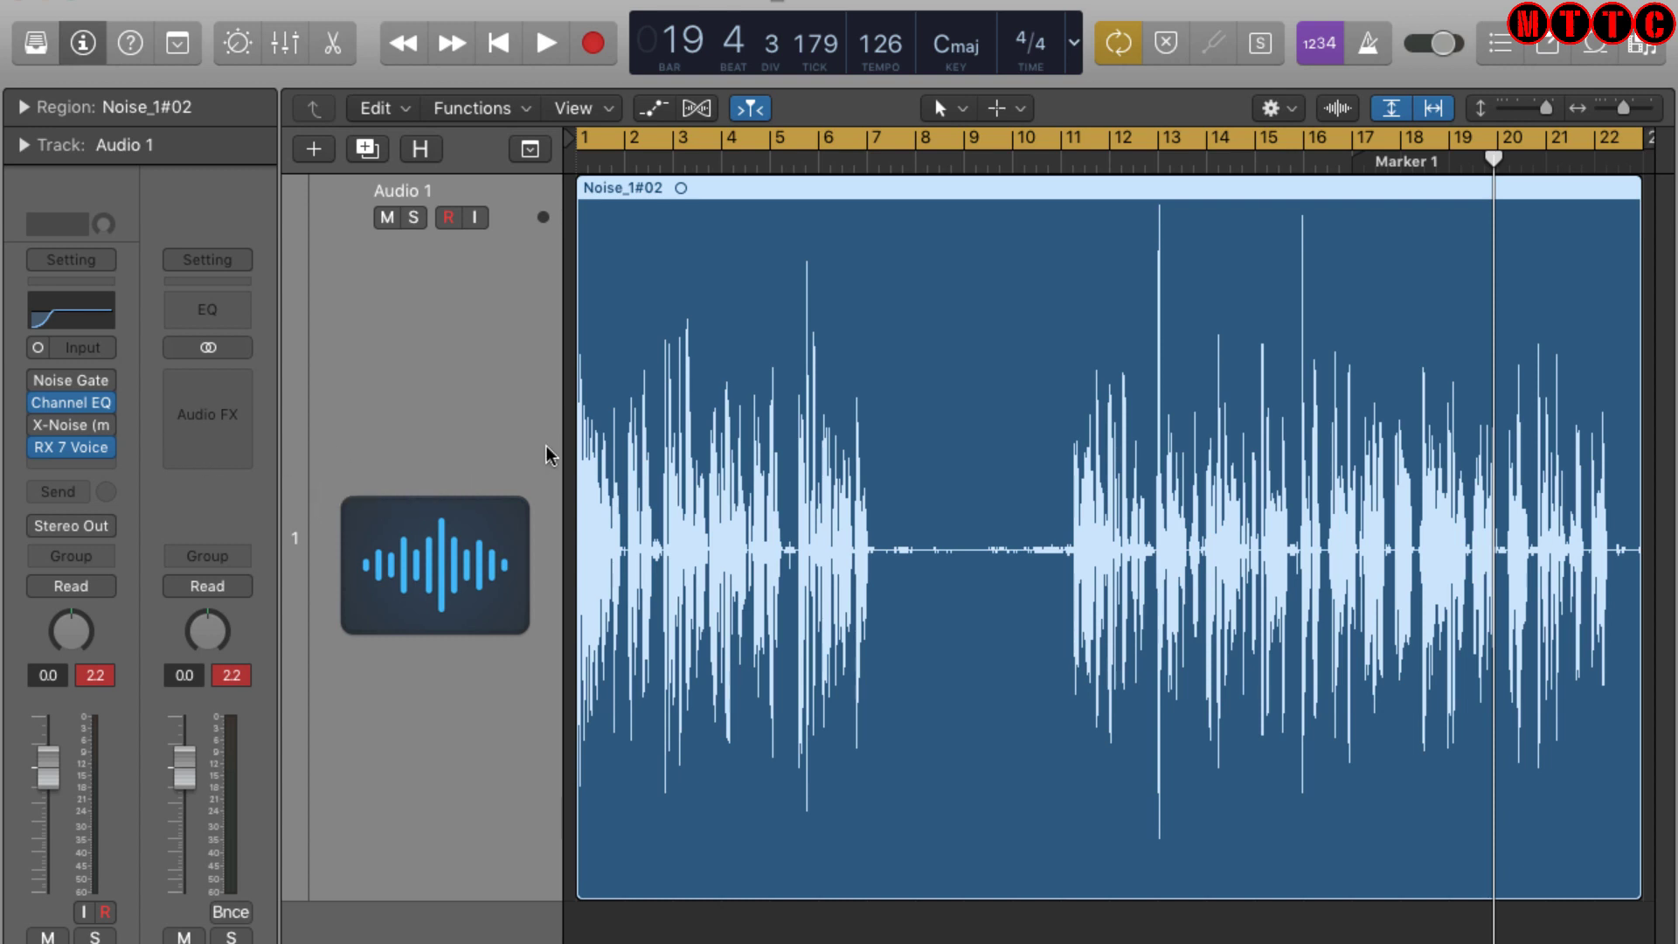
Step: Open the Noise Gate on the Audio 1 track to review its settings, and close it again
{"action": "left_click", "coordinate": [101, 386]}
{"action": "left_click_drag", "start_coordinate": [664, 100], "coordinate": [217, 5]}
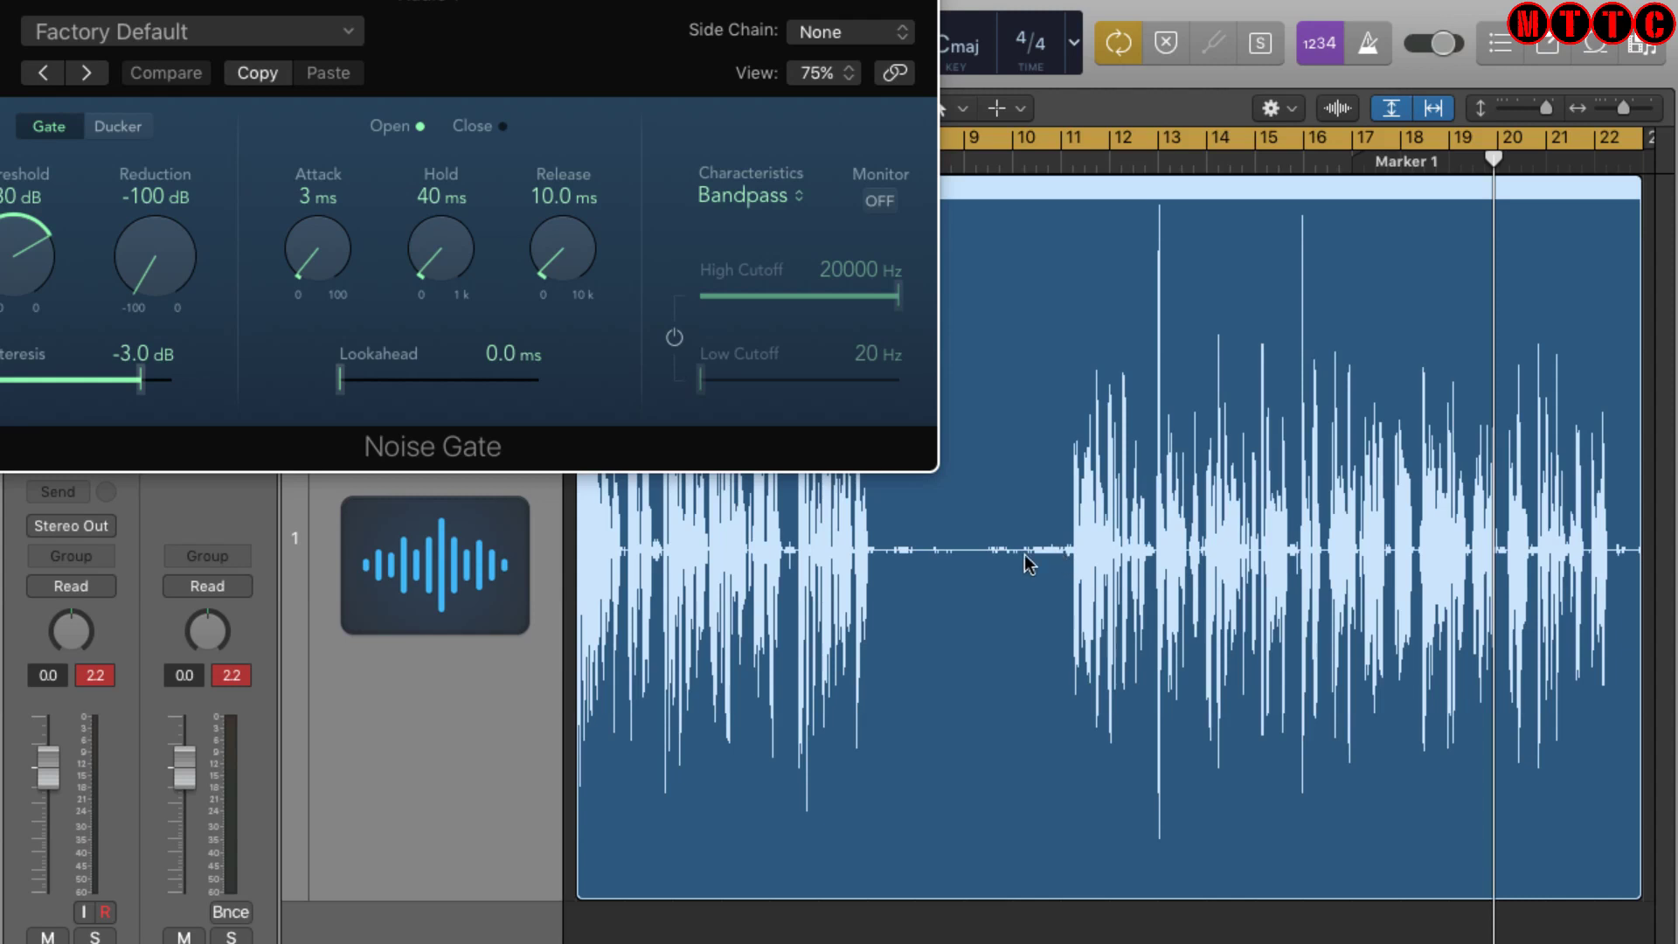
{"action": "left_click_drag", "start_coordinate": [563, 38], "coordinate": [1147, 97]}
{"action": "left_click", "coordinate": [612, 23]}
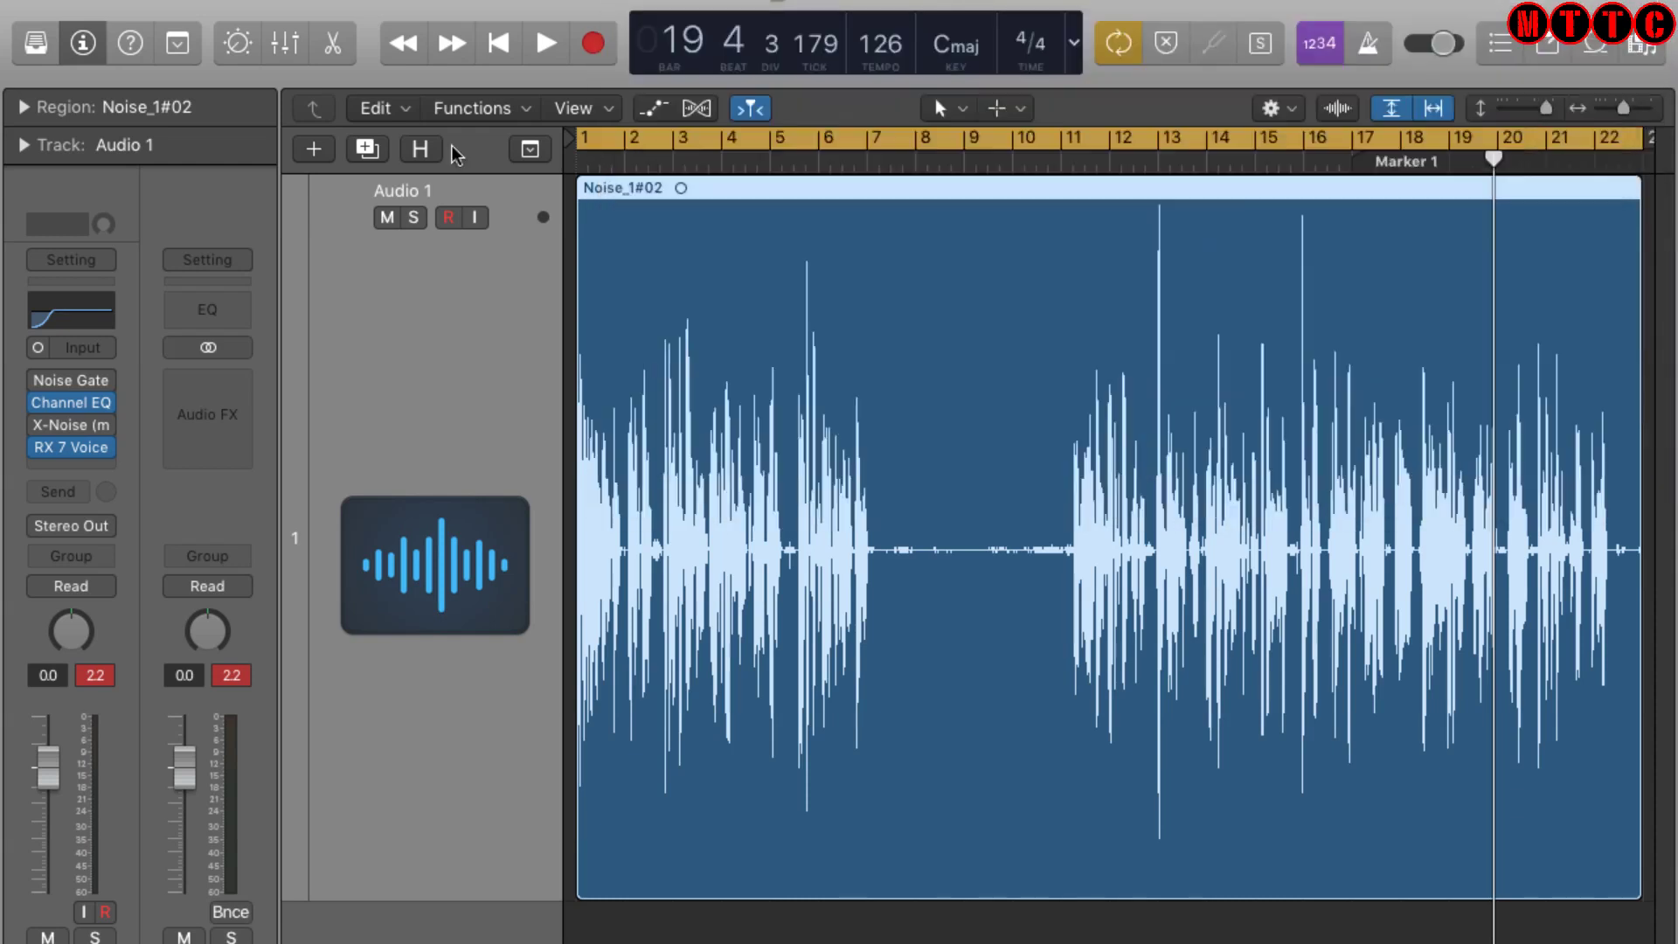
Step: Open Selection-based Processing for the region and browse the Vocal Tools and Effects channel strip presets without choosing one
{"action": "left_click", "coordinate": [522, 111]}
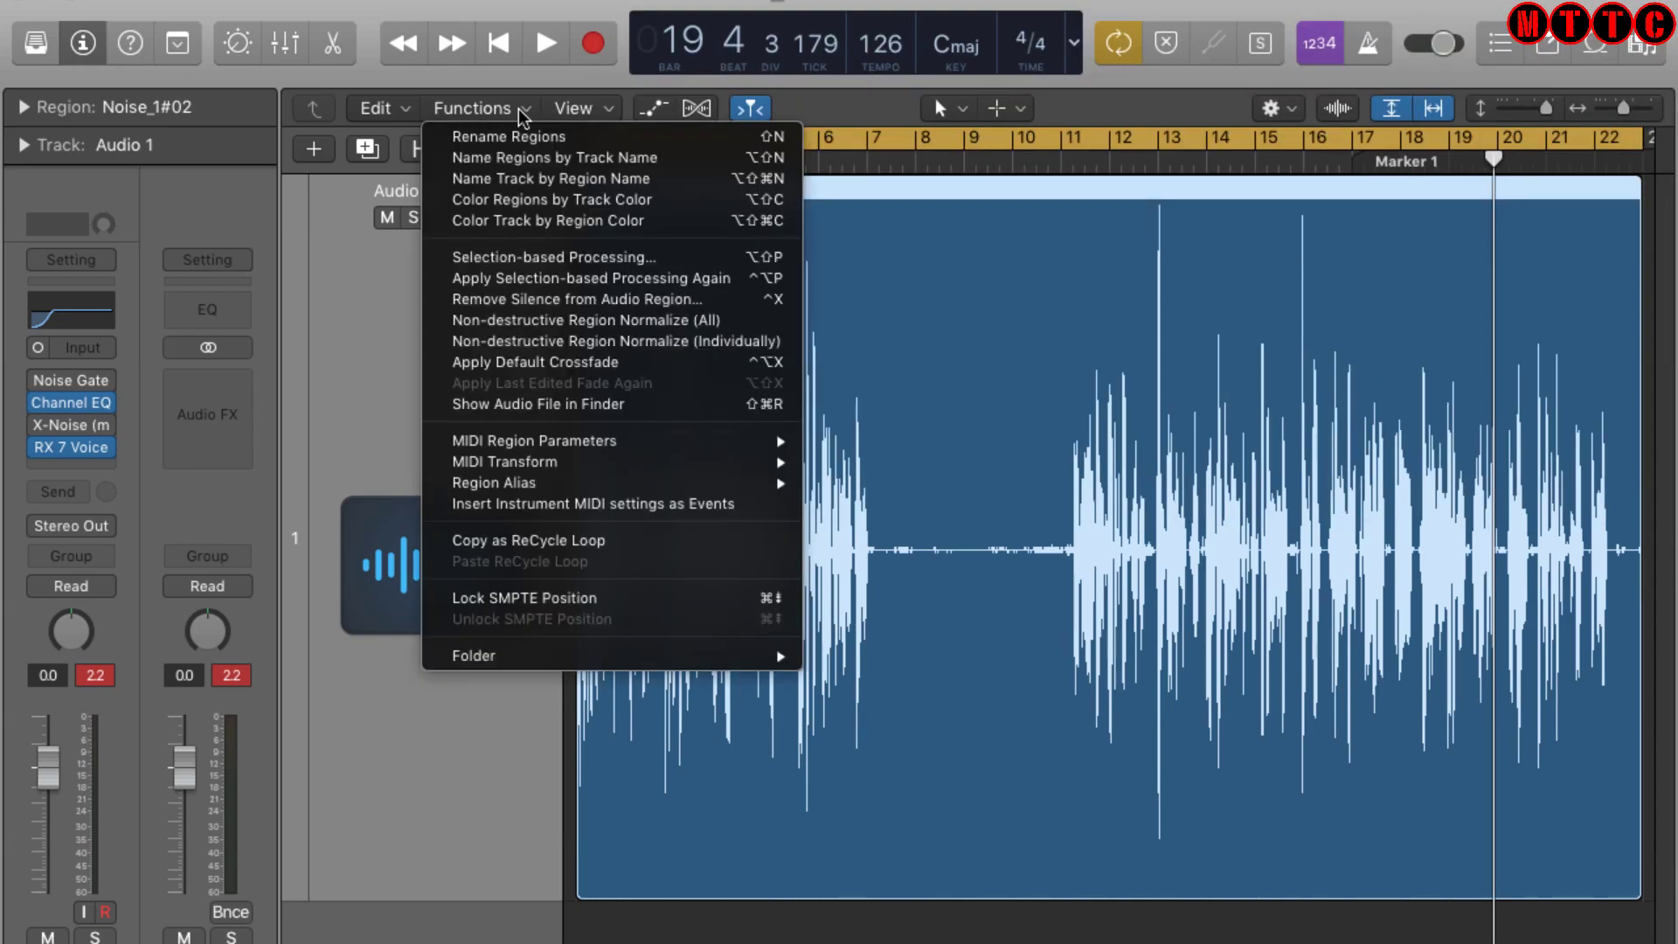
{"action": "left_click", "coordinate": [537, 259]}
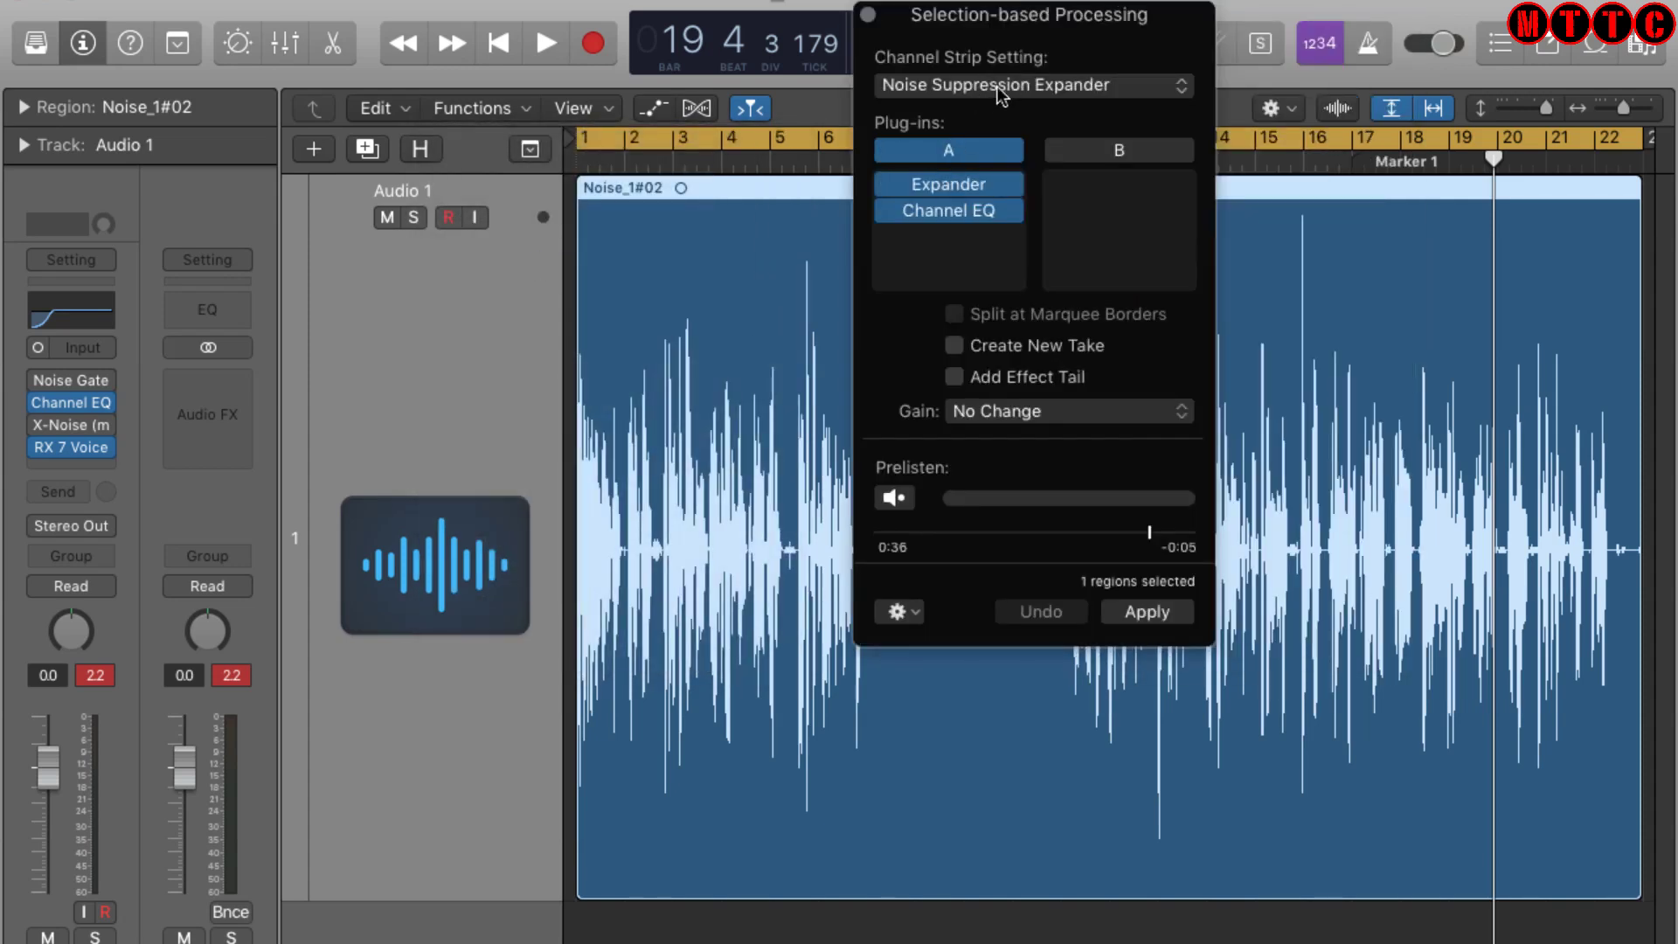
{"action": "left_click", "coordinate": [998, 86]}
{"action": "mouse_move", "coordinate": [1007, 437]}
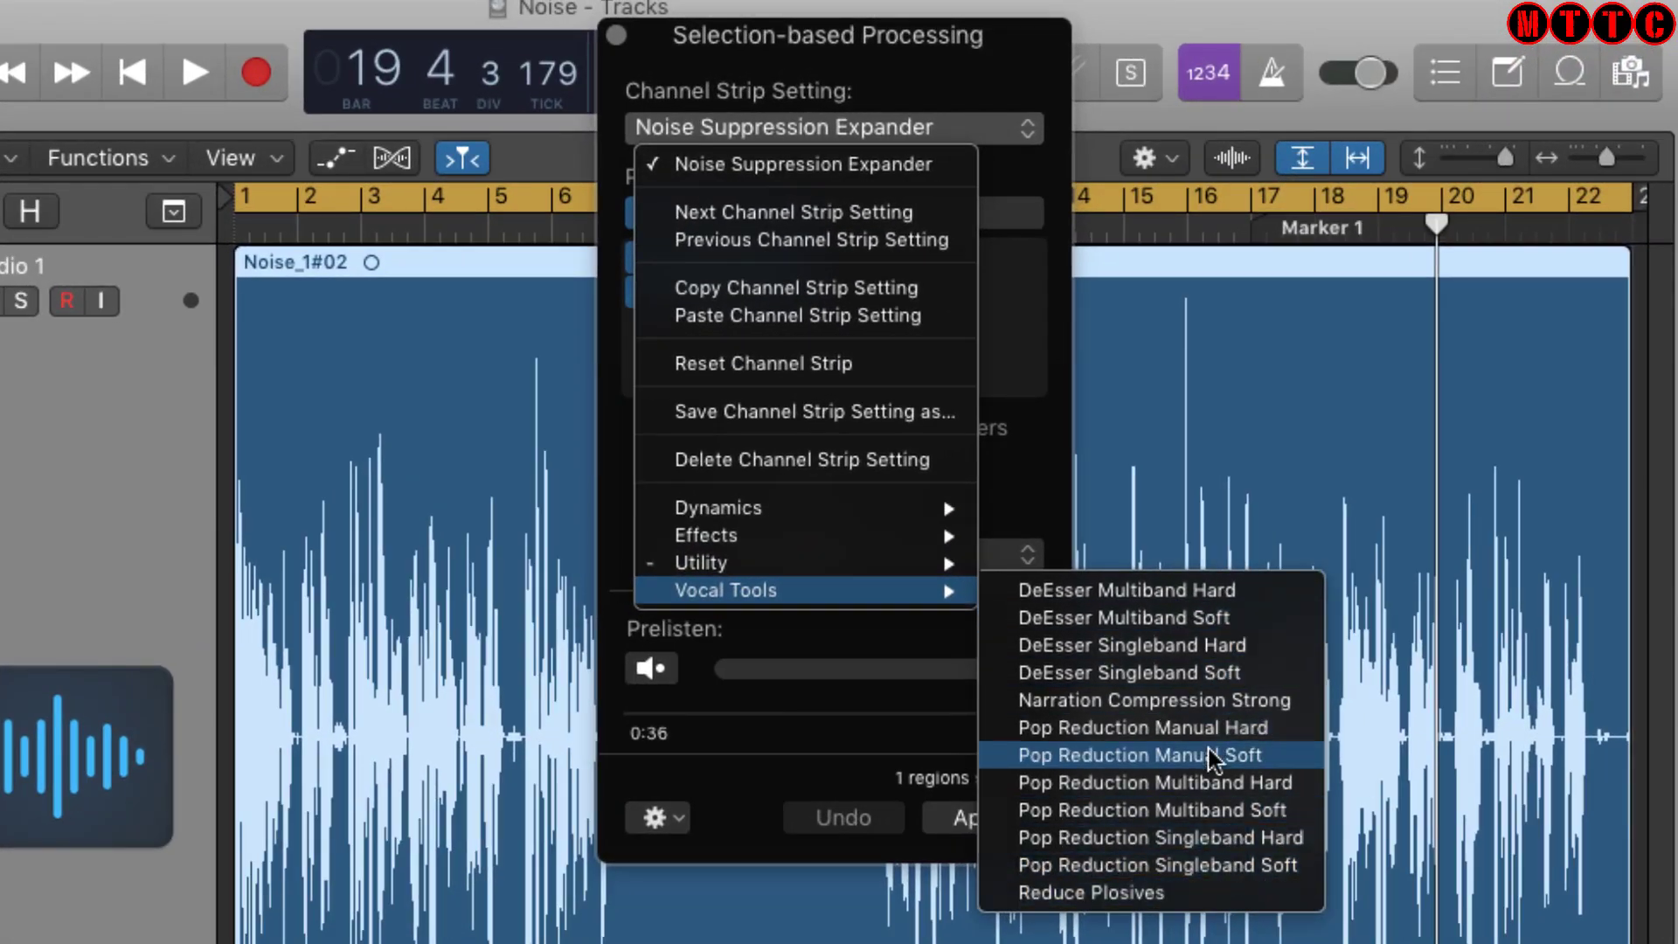
{"action": "mouse_move", "coordinate": [920, 568]}
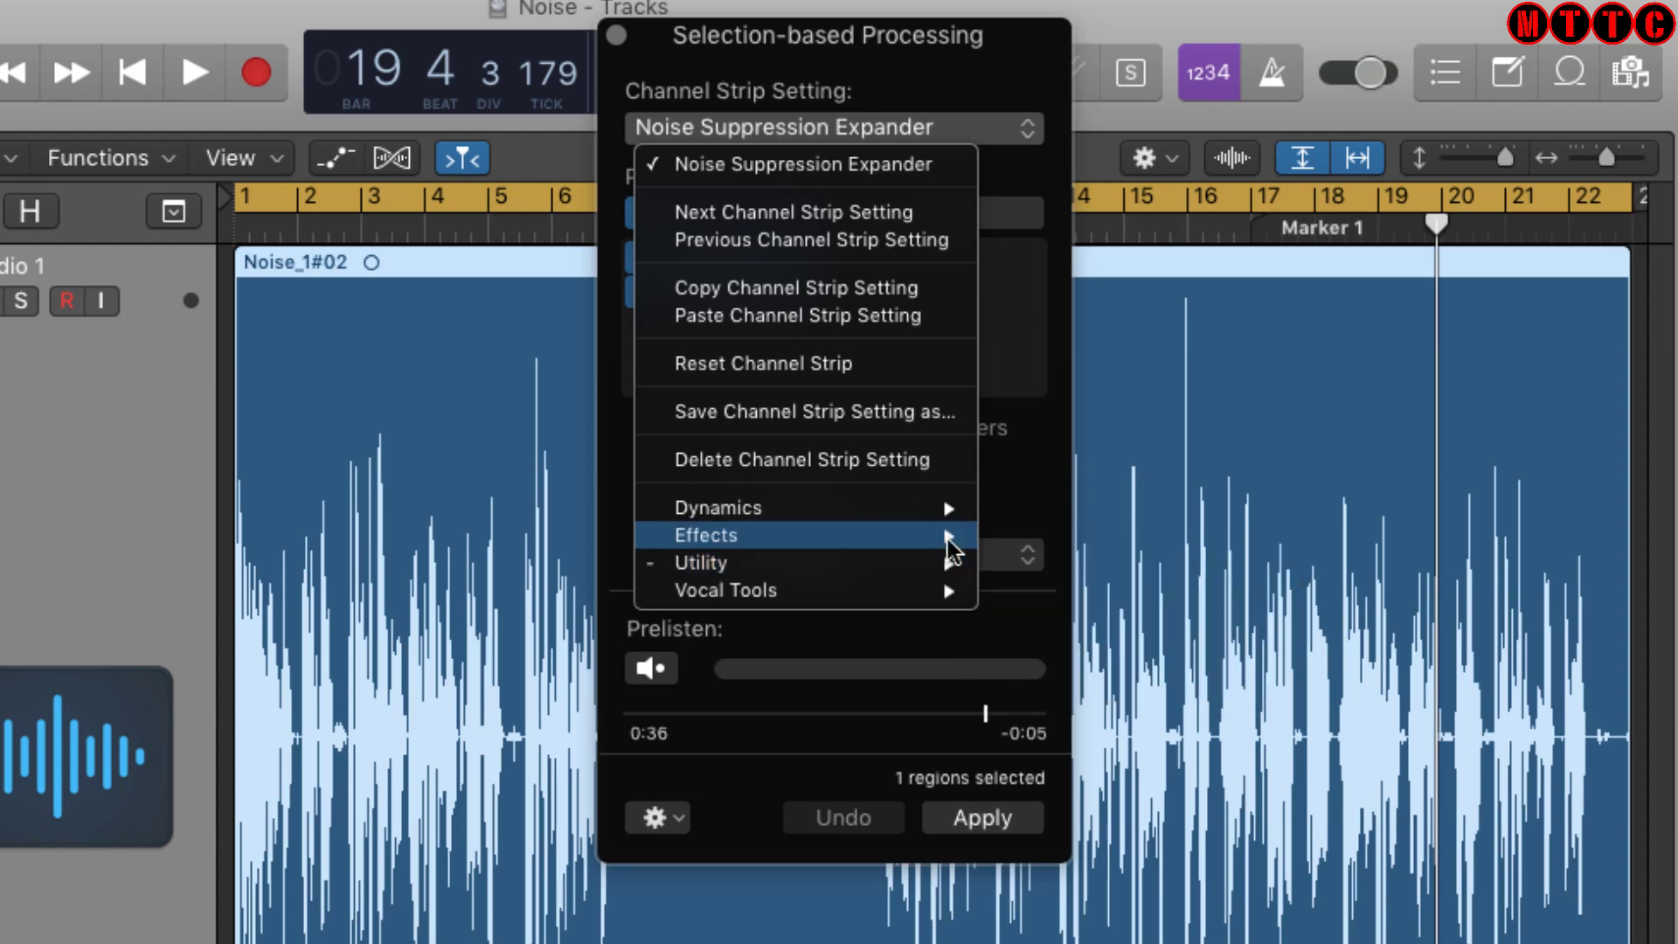
{"action": "mouse_move", "coordinate": [953, 535]}
{"action": "left_click", "coordinate": [486, 433]}
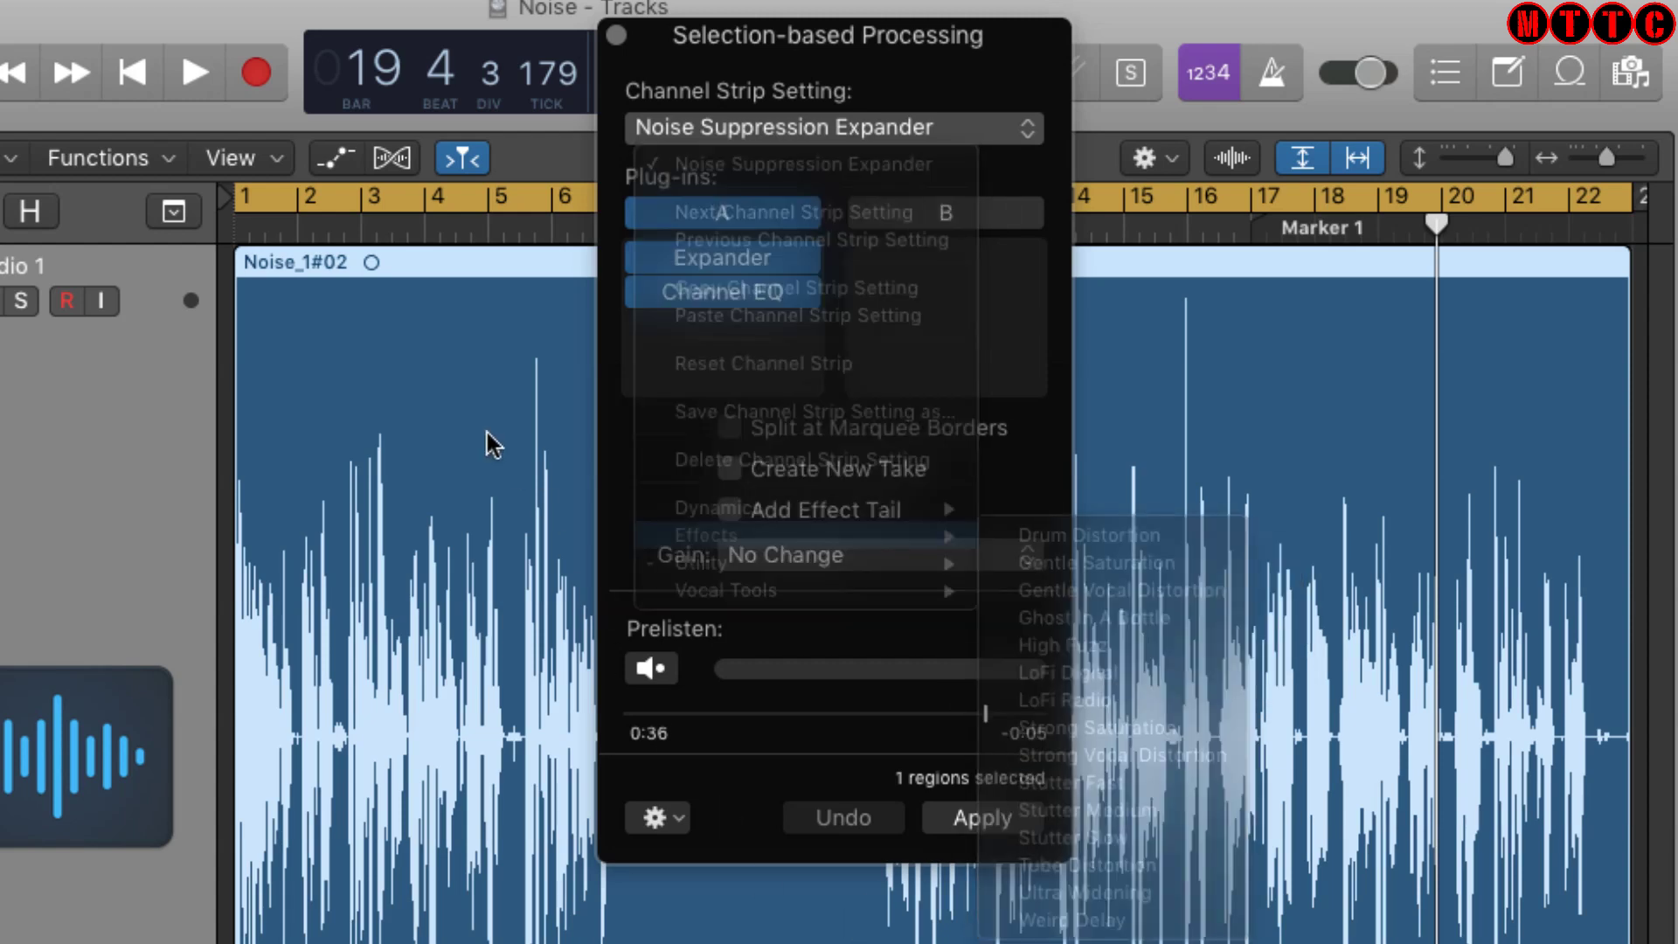